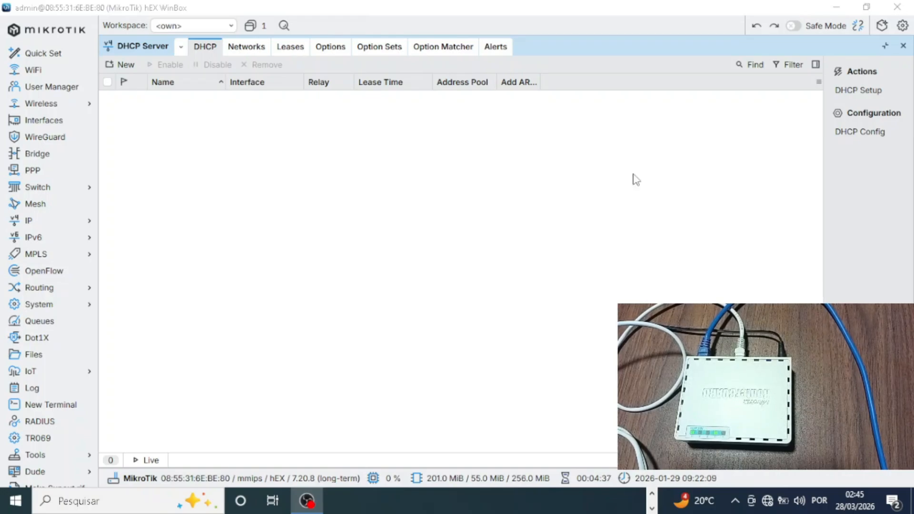
Close the empty DHCP Server list window
click(901, 47)
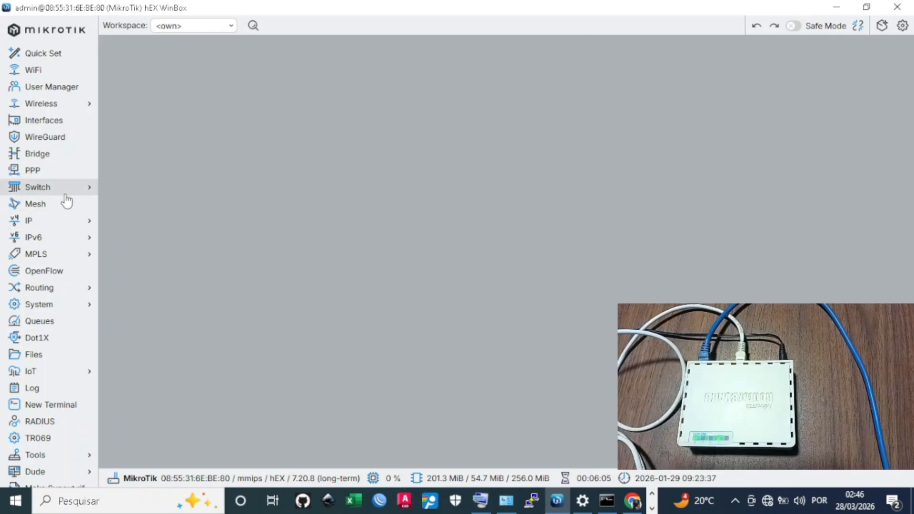
Create a new bridge named bridge-LAN in the Bridge list and apply it
click(58, 162)
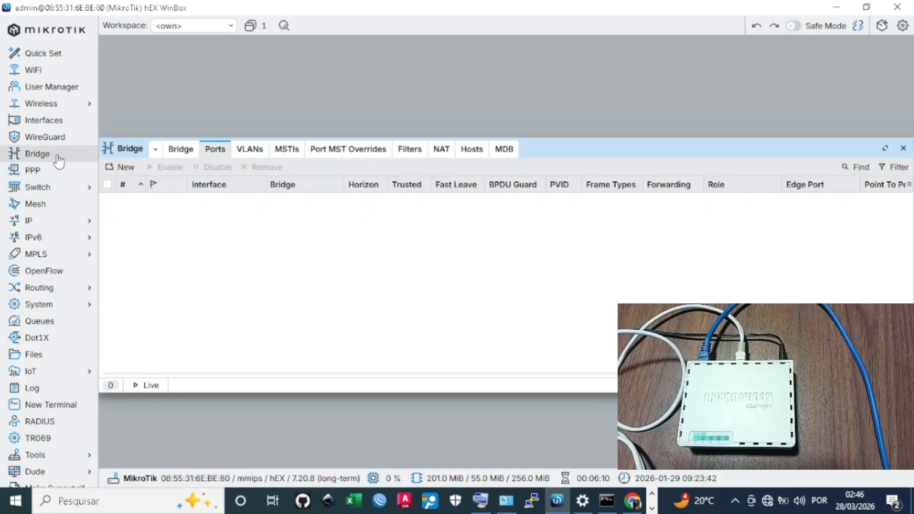
click(181, 150)
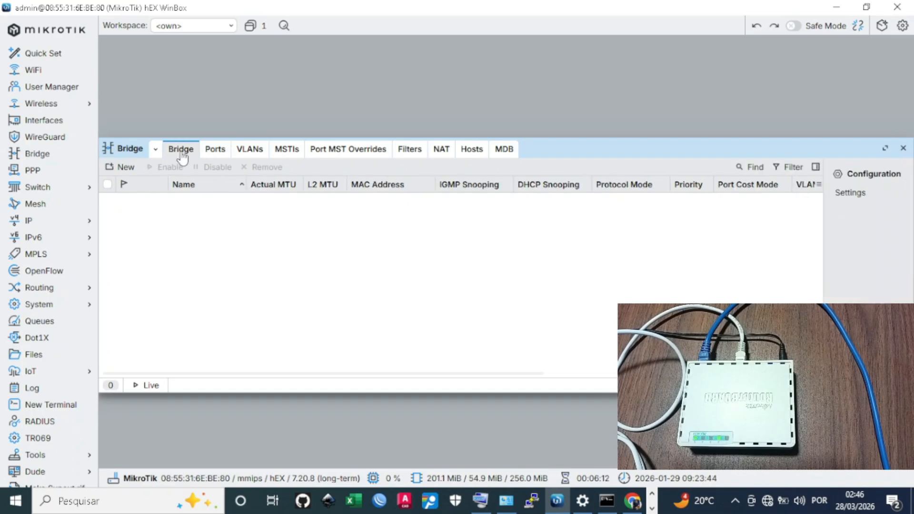
click(123, 167)
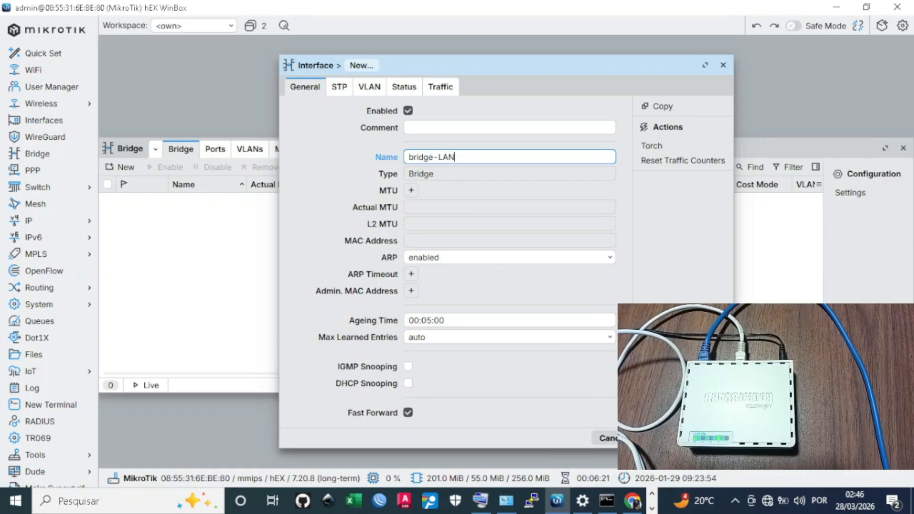
click(661, 438)
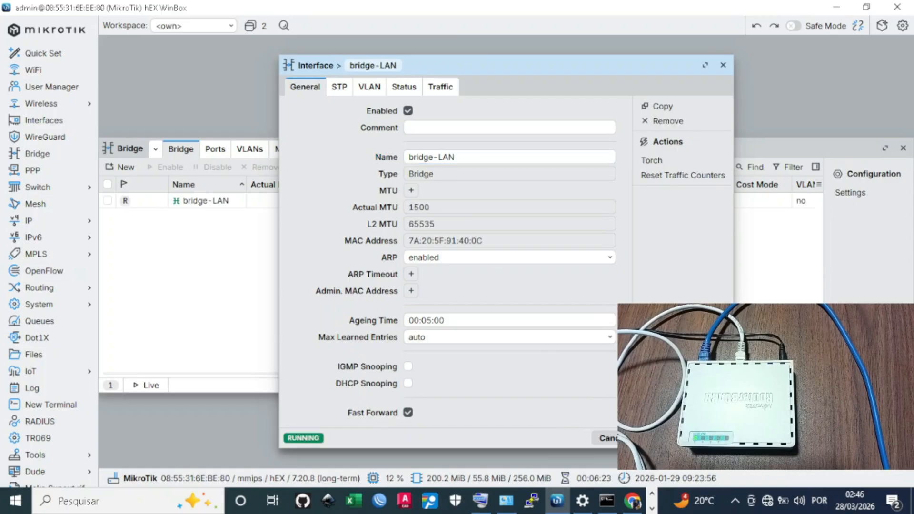
click(706, 438)
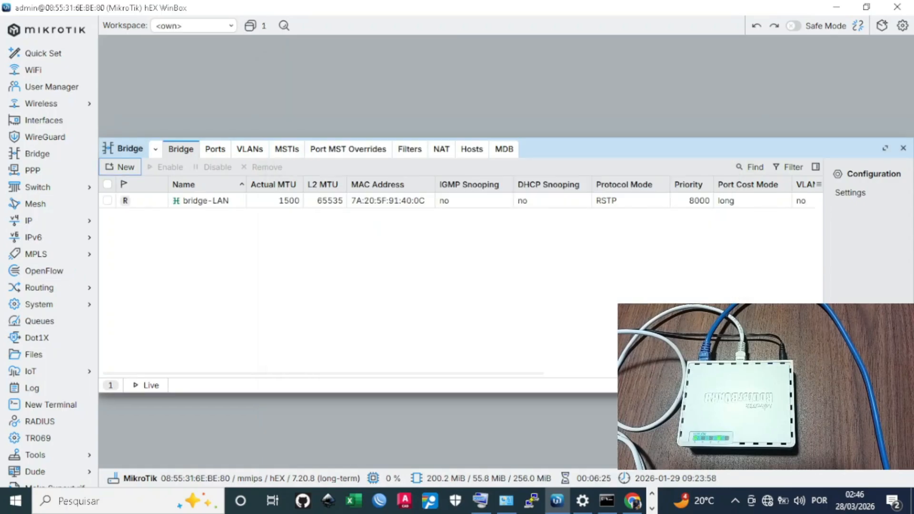
Add ether1 and ether2 as bridge-LAN ports, then start copying a third port
click(214, 155)
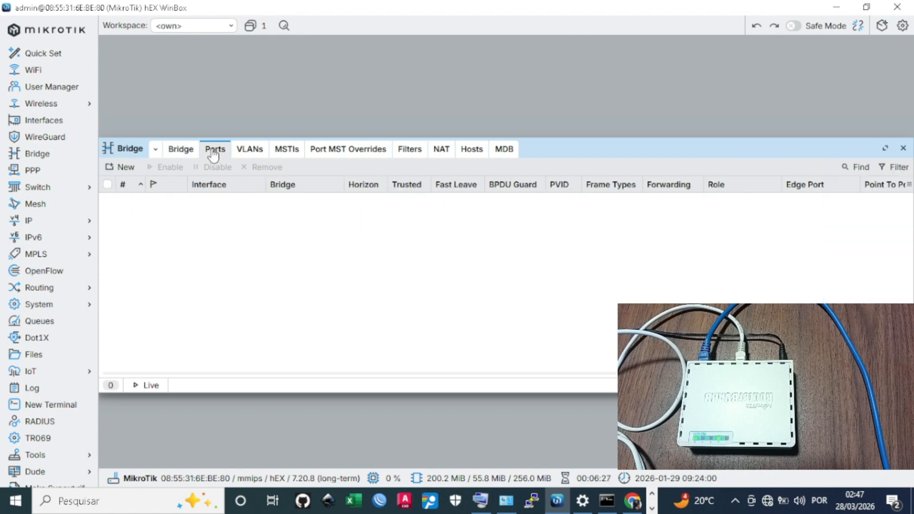
click(126, 169)
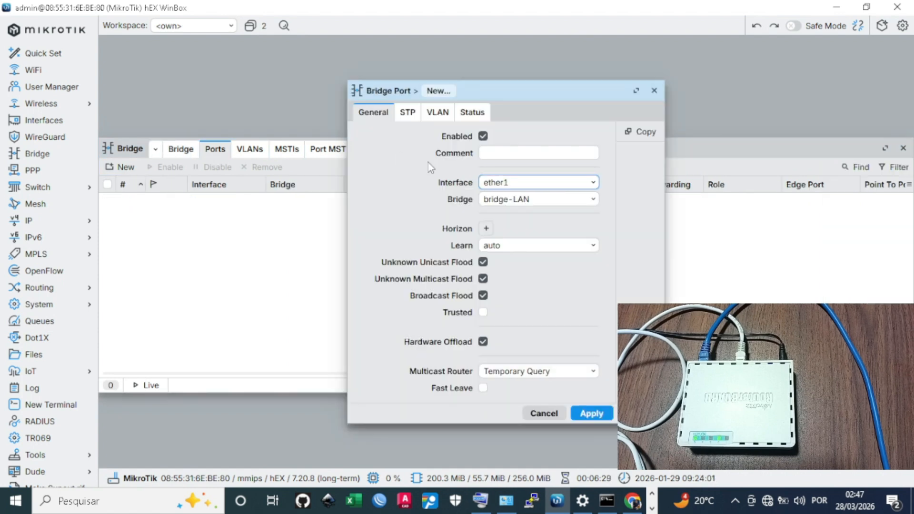
click(527, 182)
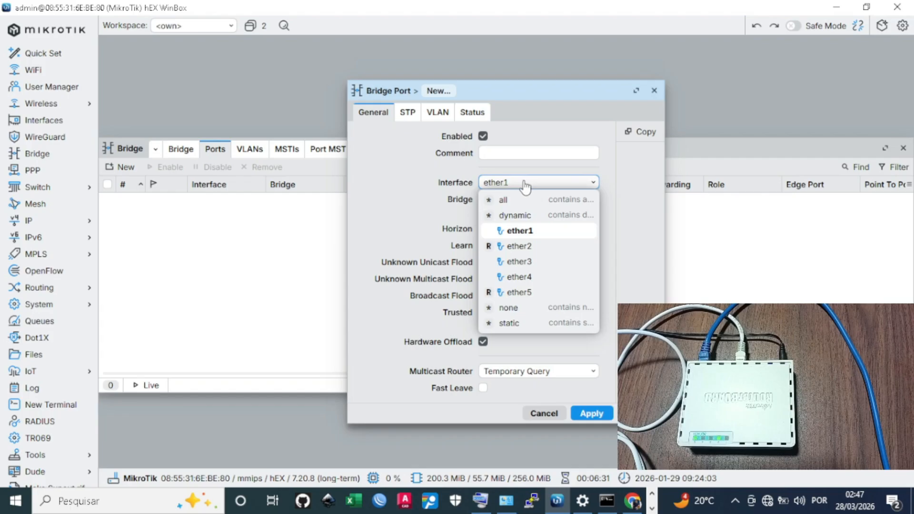
click(531, 234)
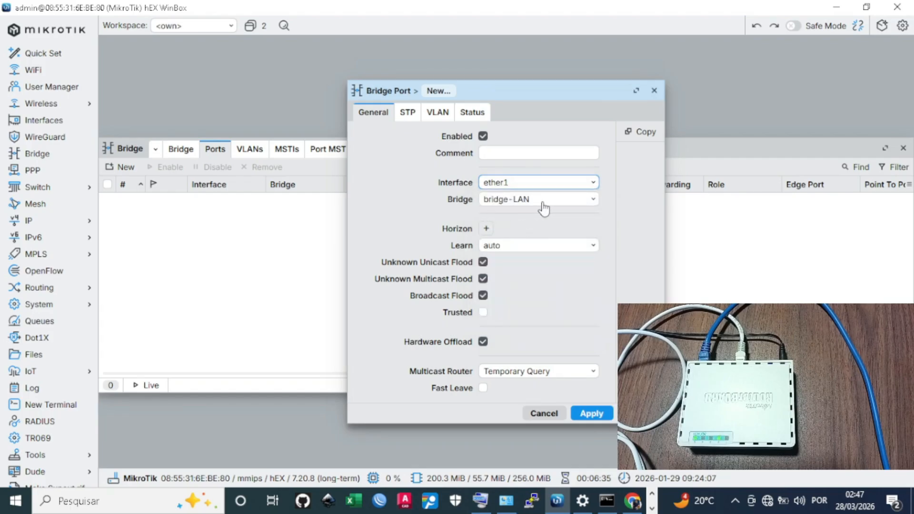
click(597, 414)
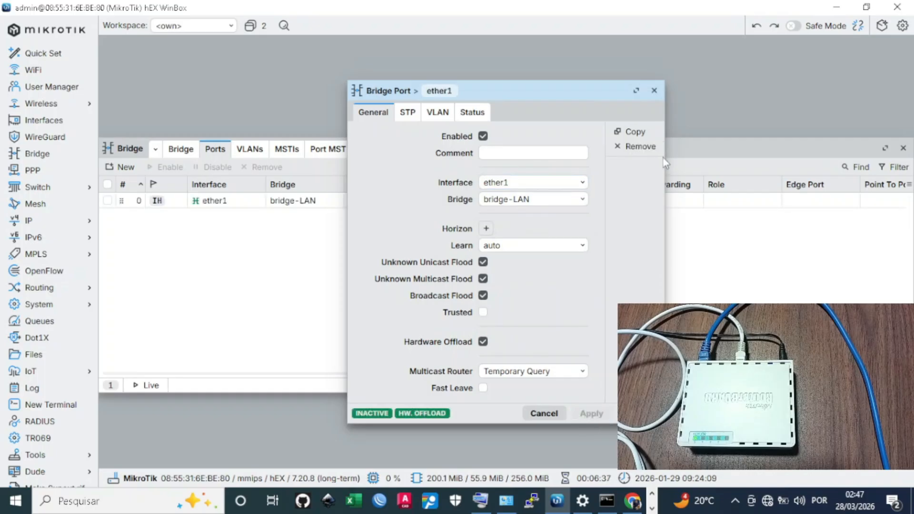
click(633, 132)
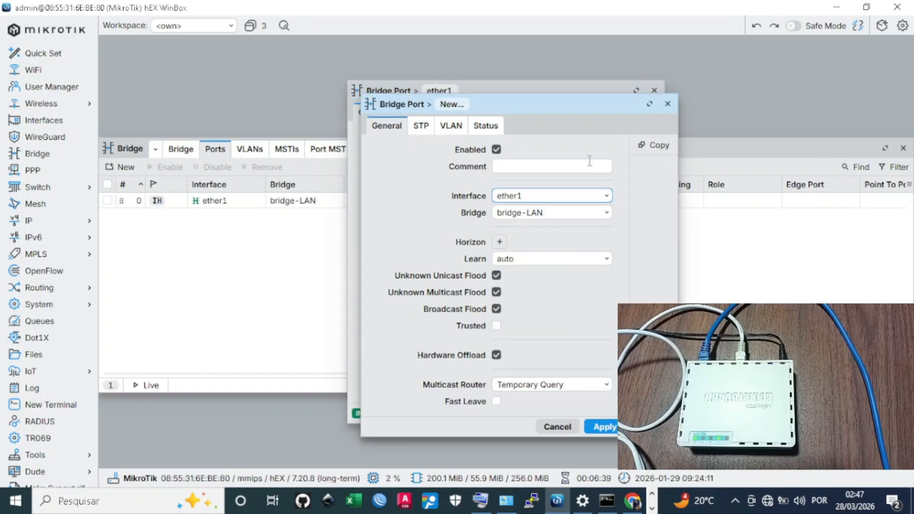
click(555, 202)
click(541, 259)
click(603, 425)
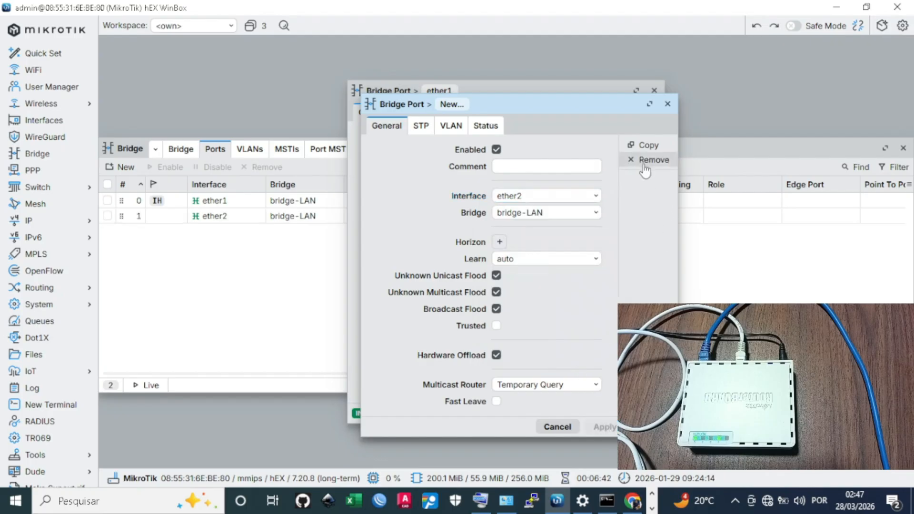
click(645, 149)
click(569, 209)
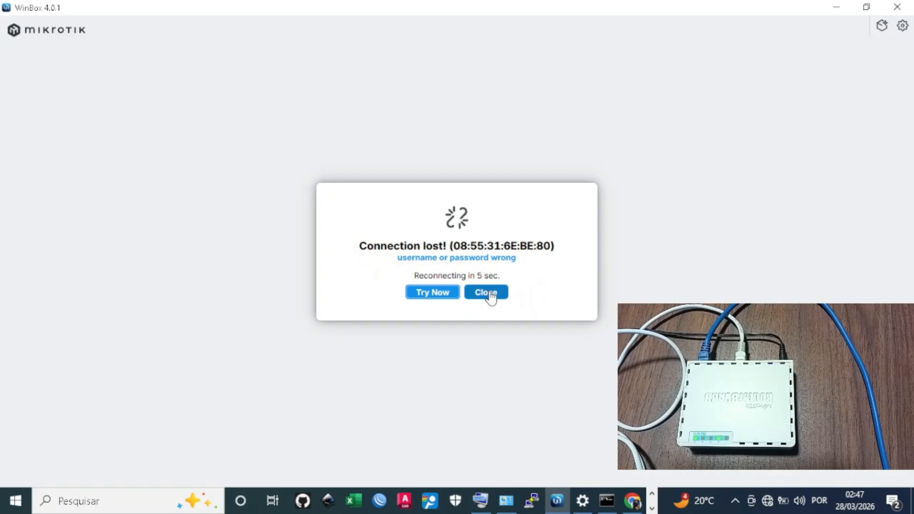
Dismiss the connection-lost notice and reconnect to the router with the account password
click(490, 295)
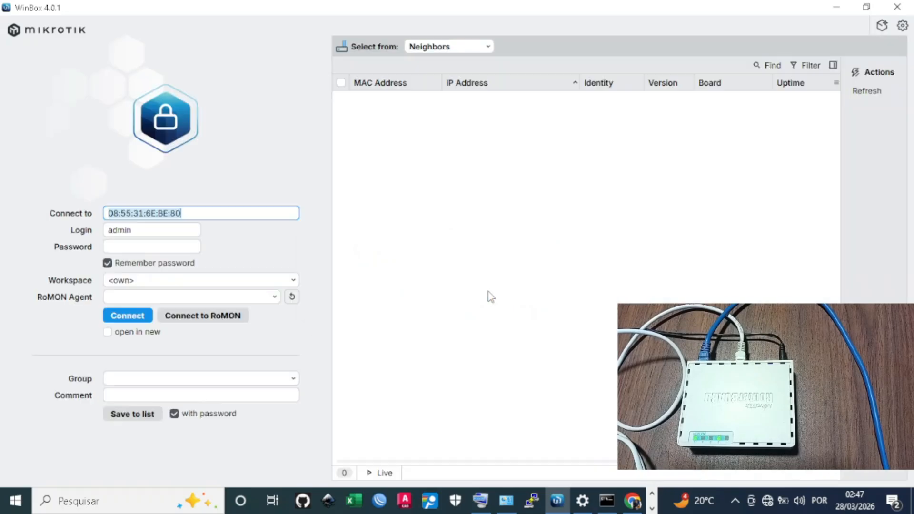
click(158, 245)
text(admin)
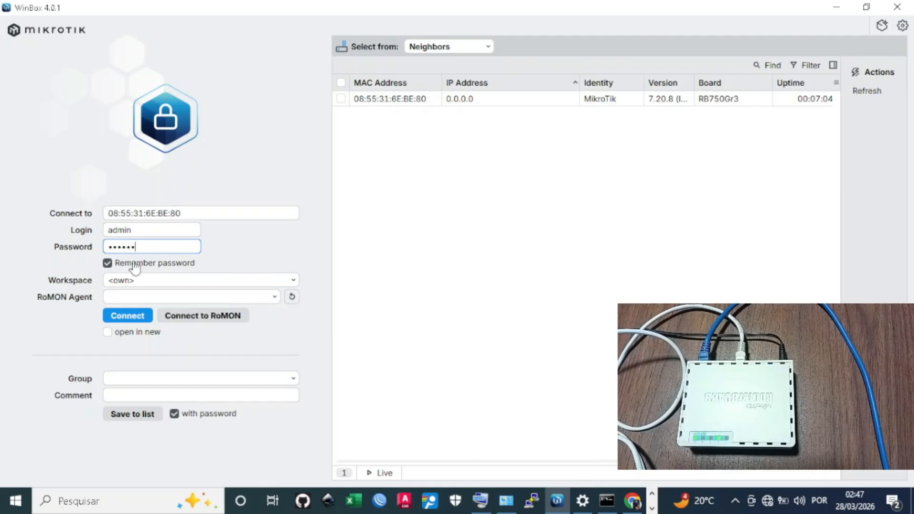
click(136, 318)
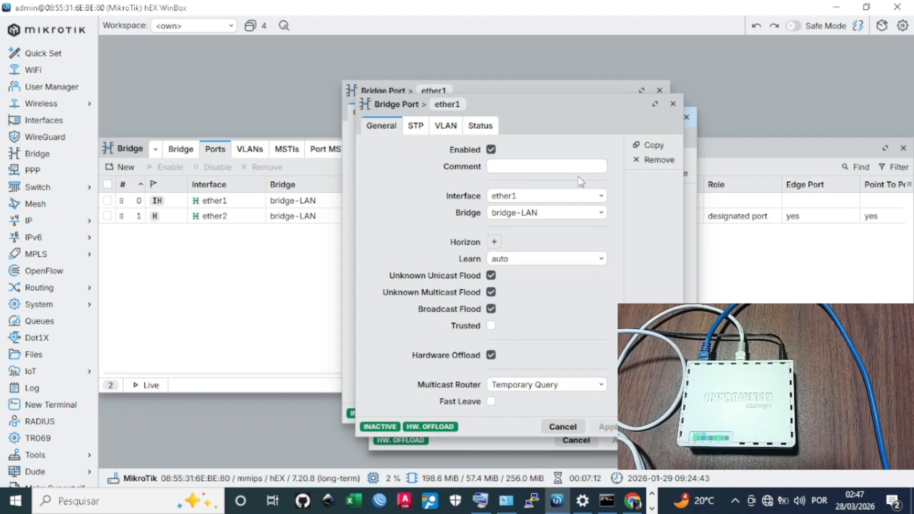
Copy the bridge port to add ether3 and ether4 to bridge-LAN, then close the port dialogs
click(672, 103)
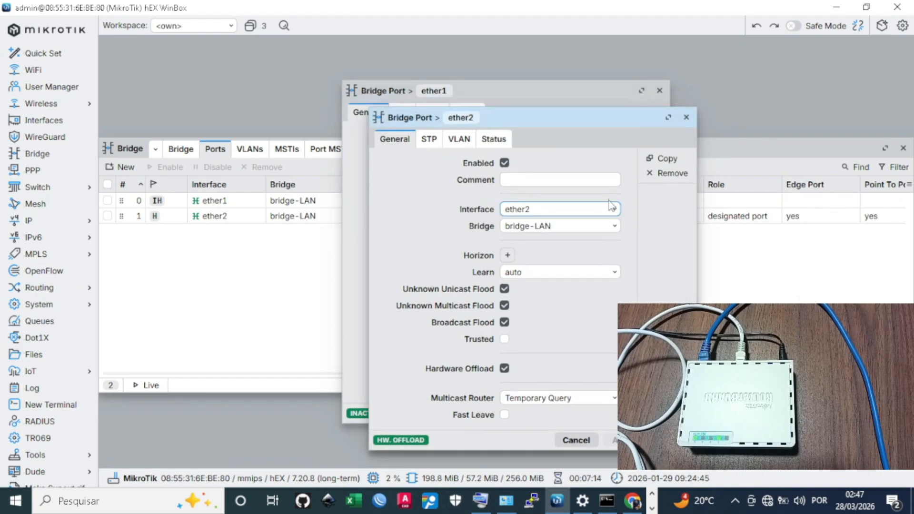
click(661, 160)
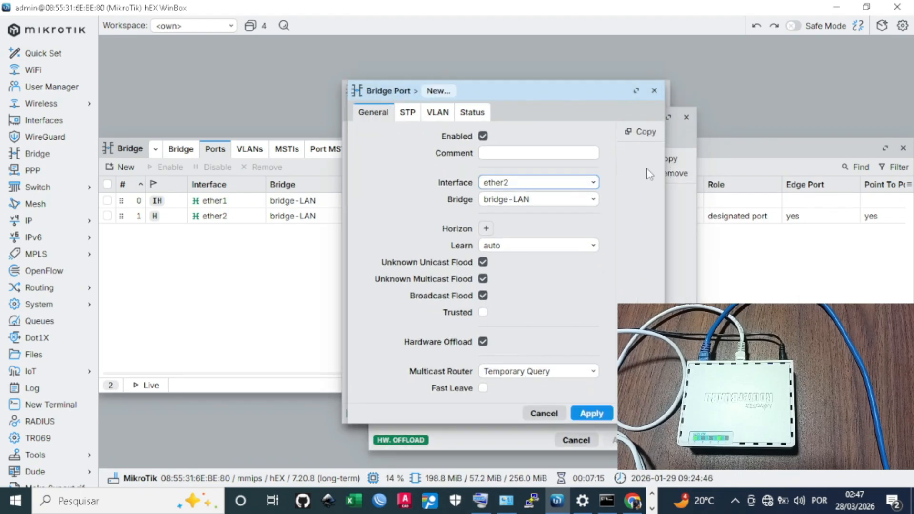
click(566, 192)
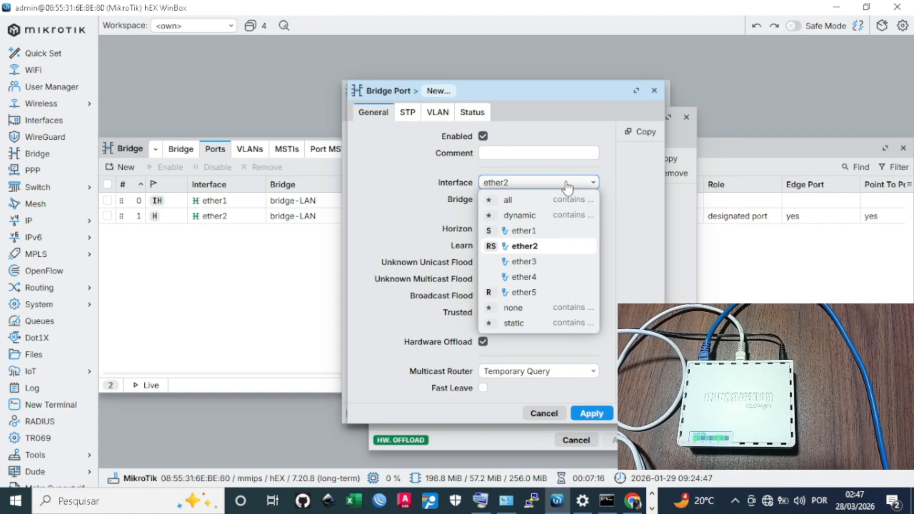
click(526, 263)
click(595, 413)
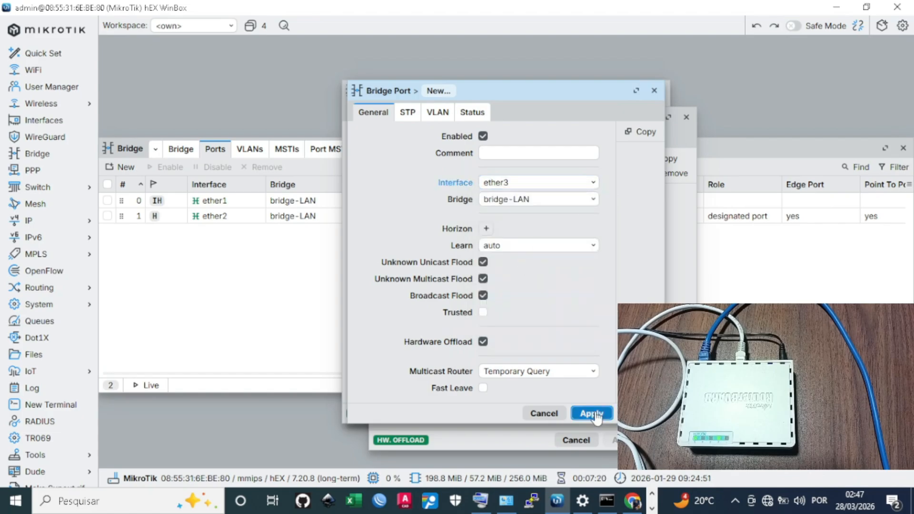
click(634, 131)
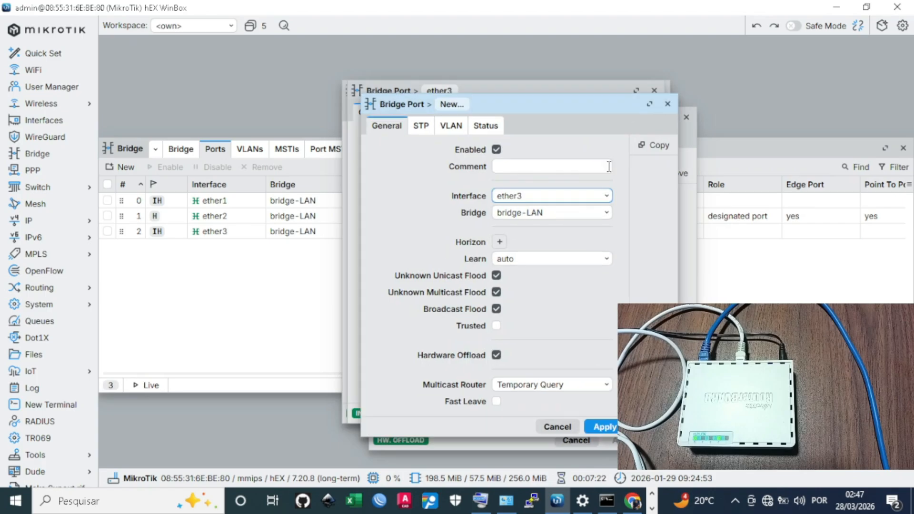
click(564, 198)
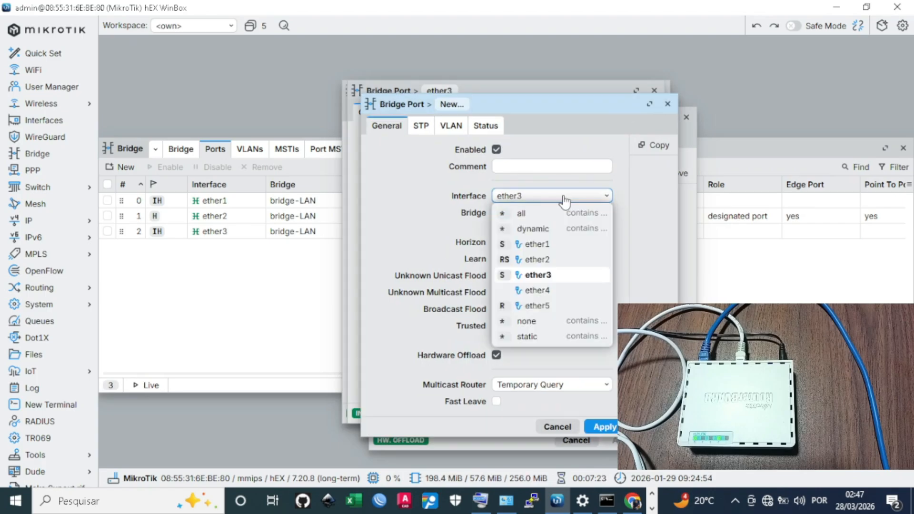
click(544, 292)
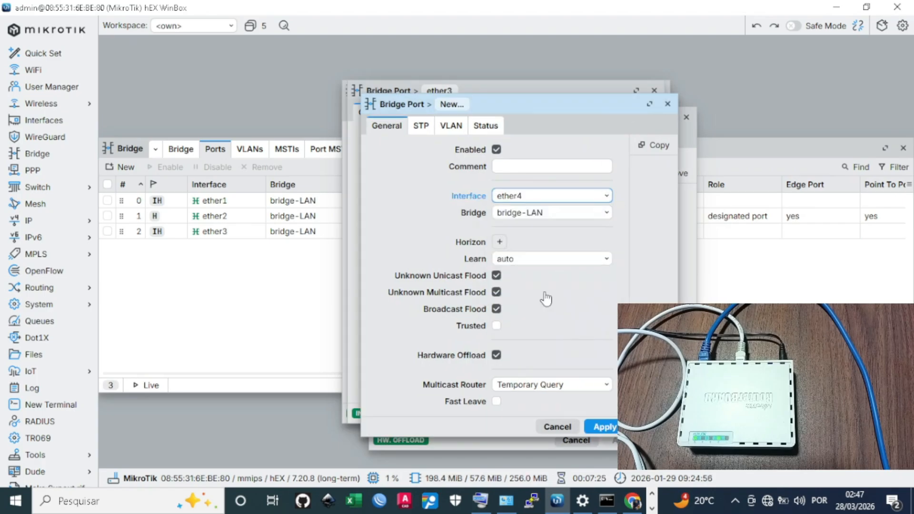
click(610, 425)
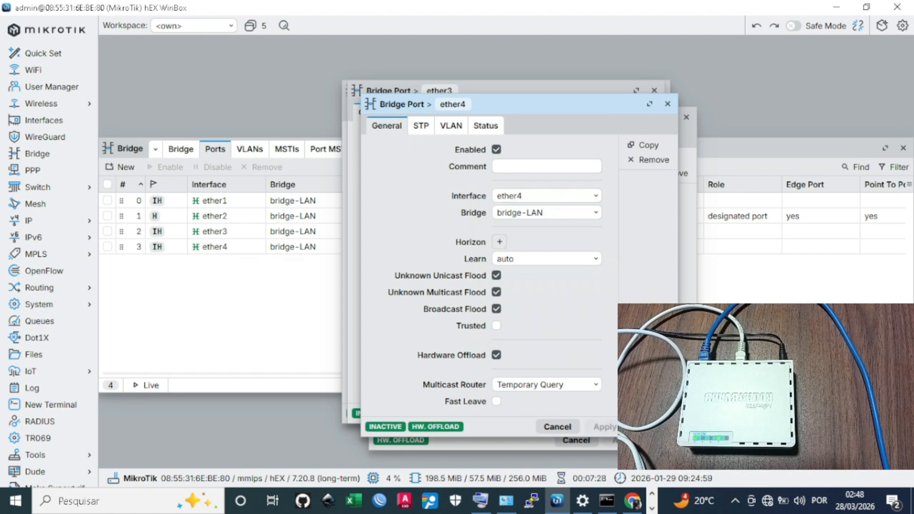
key(Escape)
key(Escape)
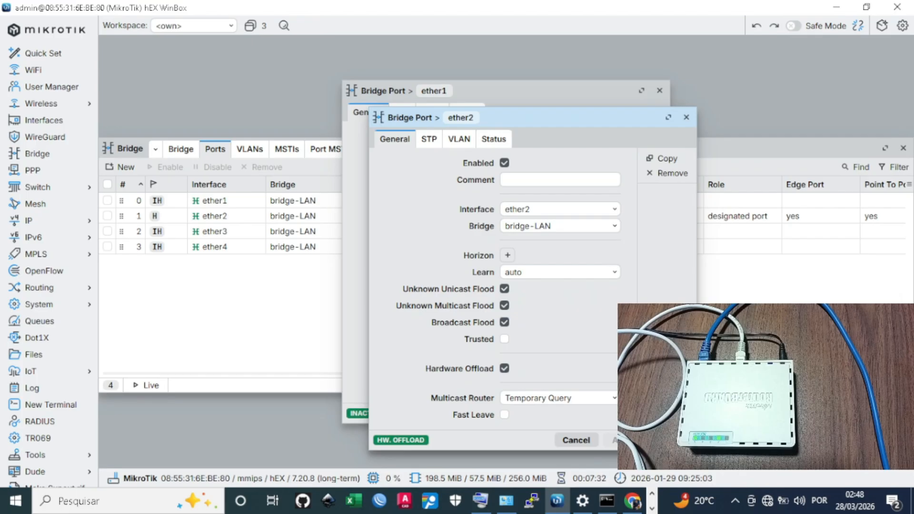
key(Escape)
key(Escape)
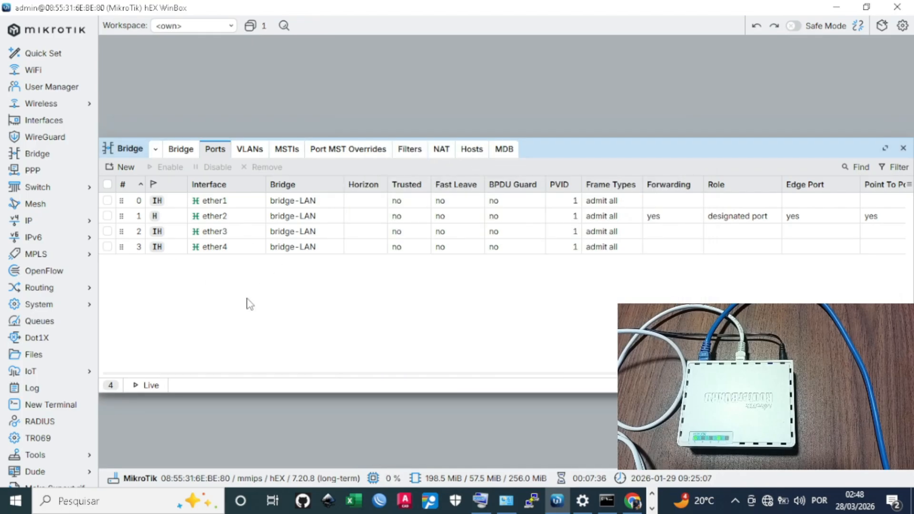
Close the Bridge window and bring up the IP menu in the sidebar
click(902, 148)
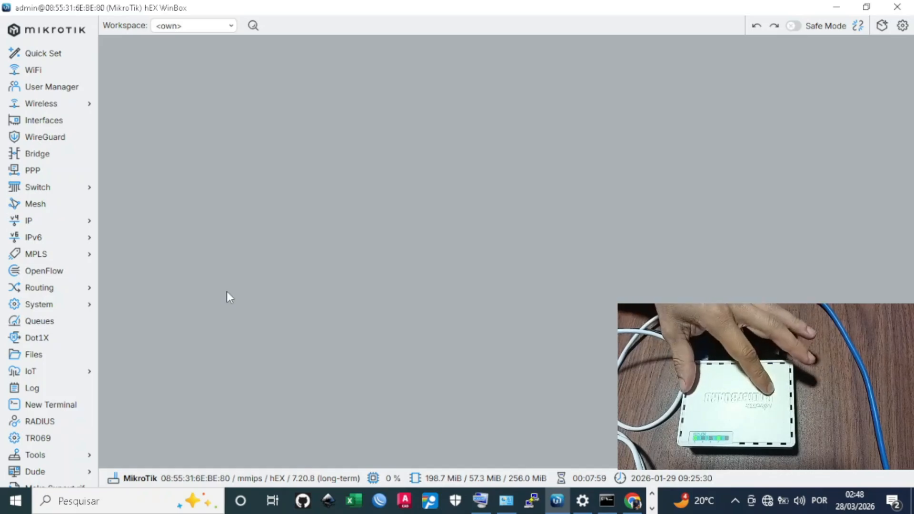
click(24, 222)
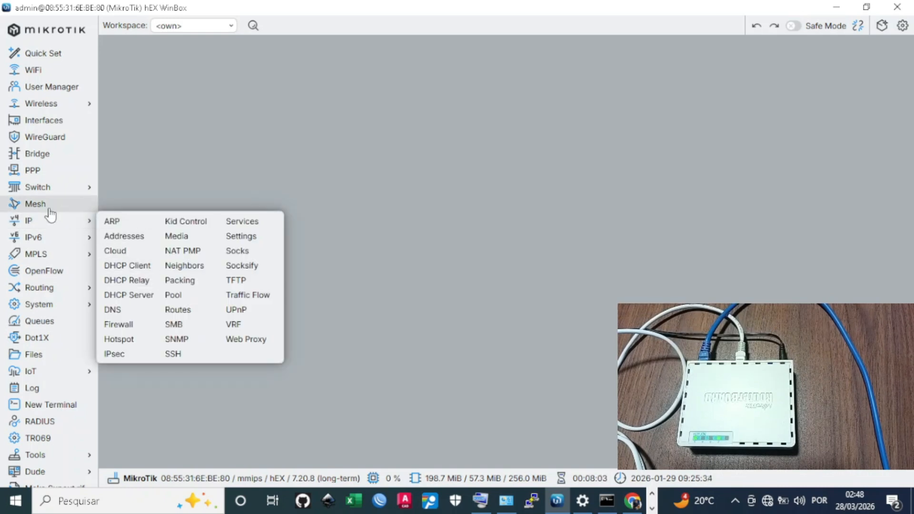
Add a DHCP client on ether5 with Use Peer NTP unchecked
click(49, 223)
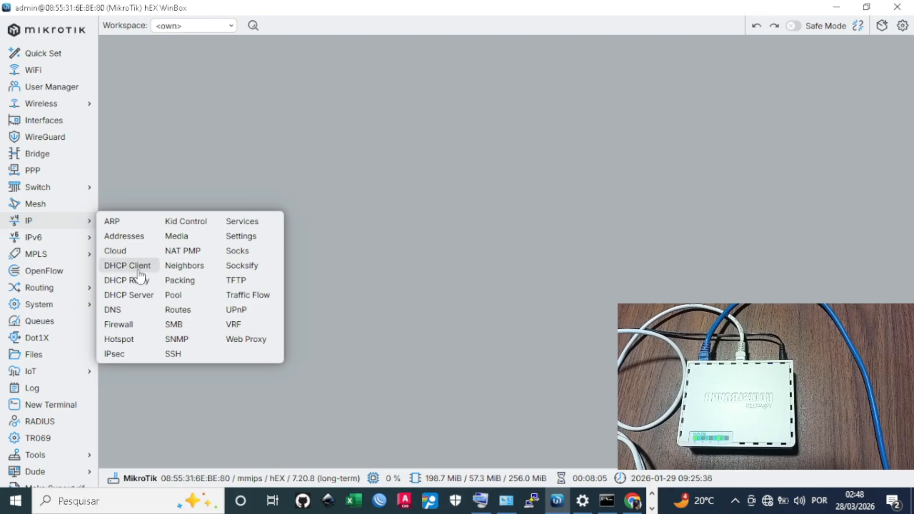
click(135, 267)
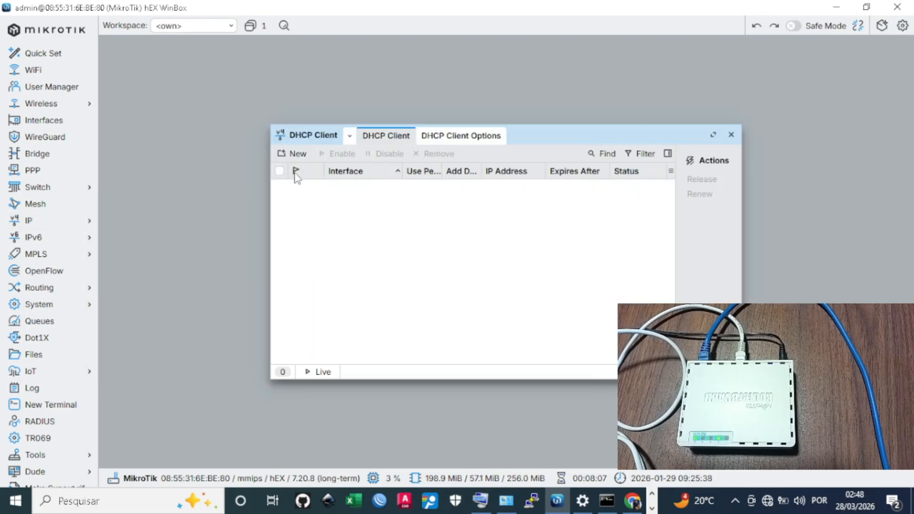
click(297, 155)
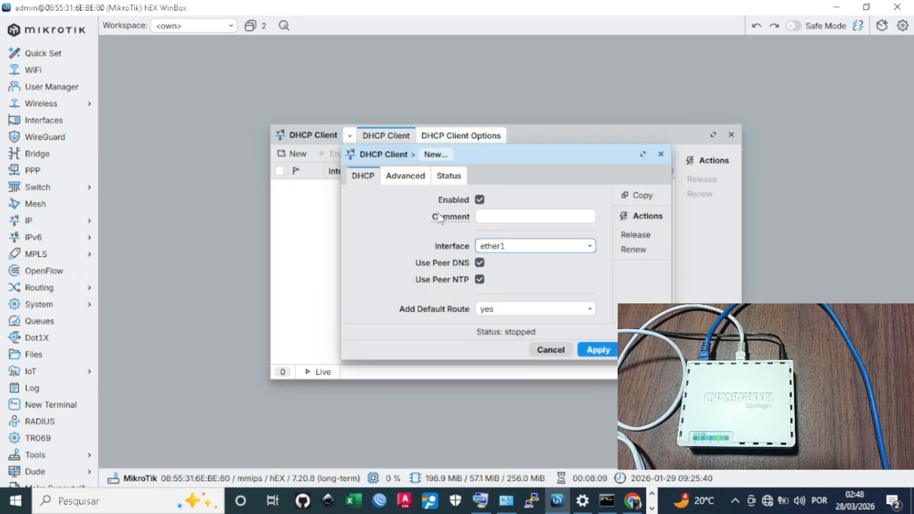
click(529, 250)
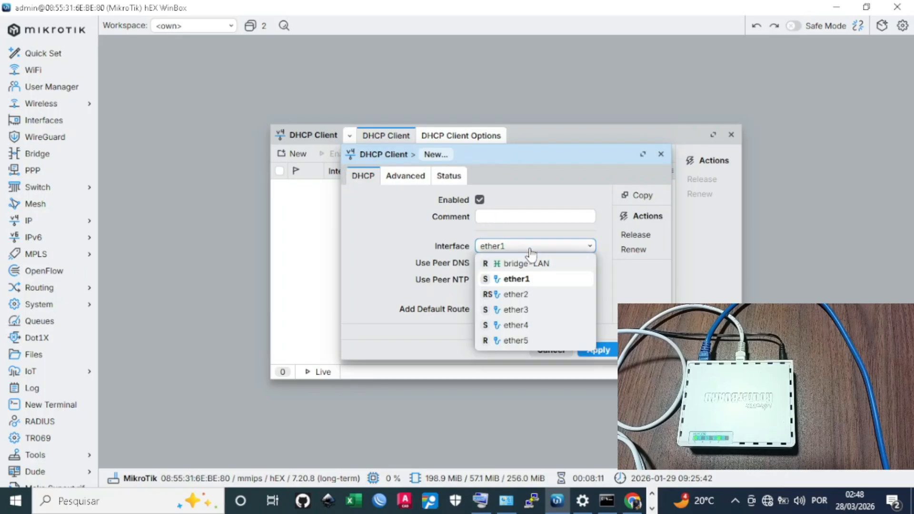
click(502, 214)
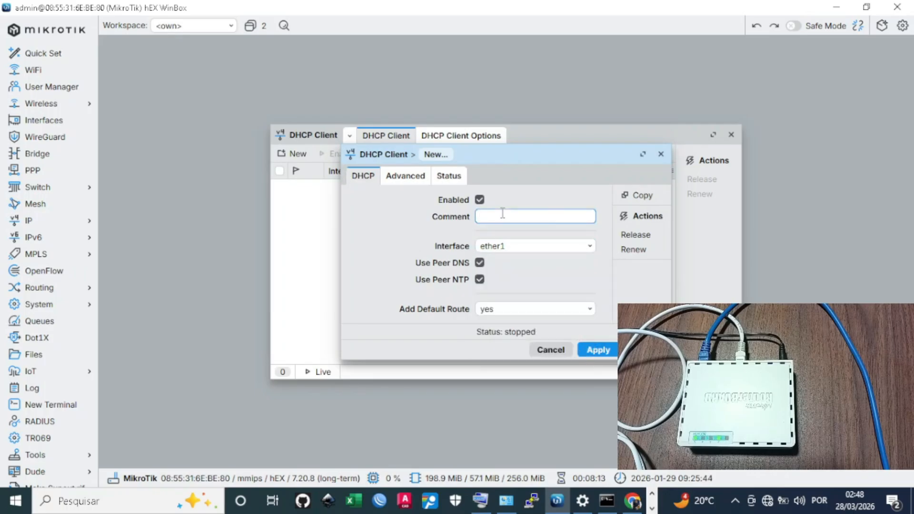
click(522, 251)
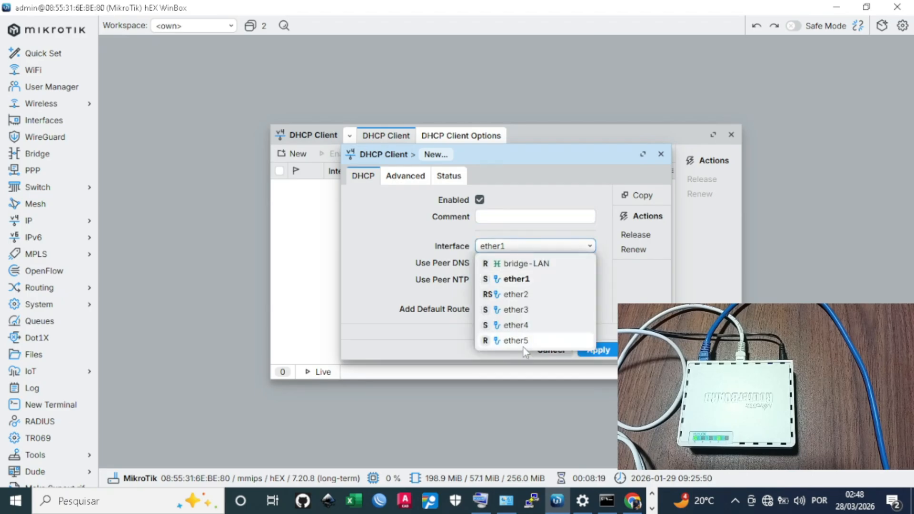
click(536, 341)
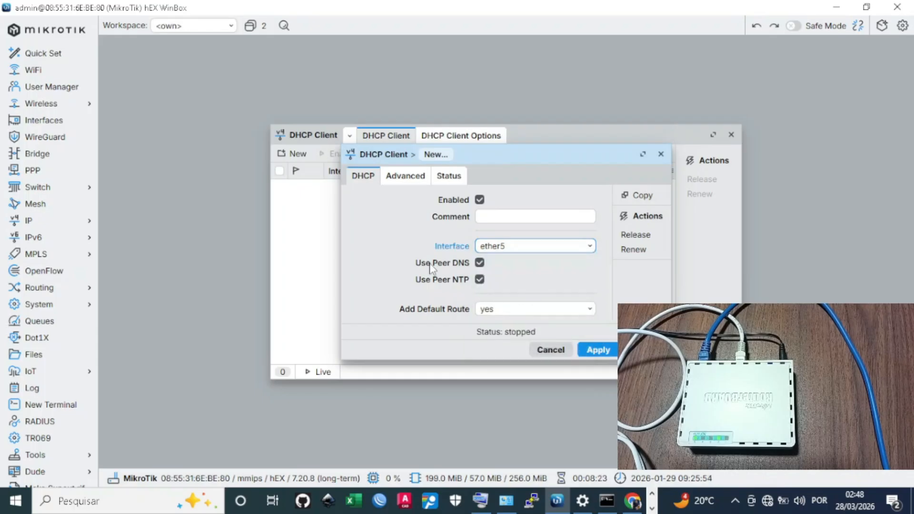
click(480, 280)
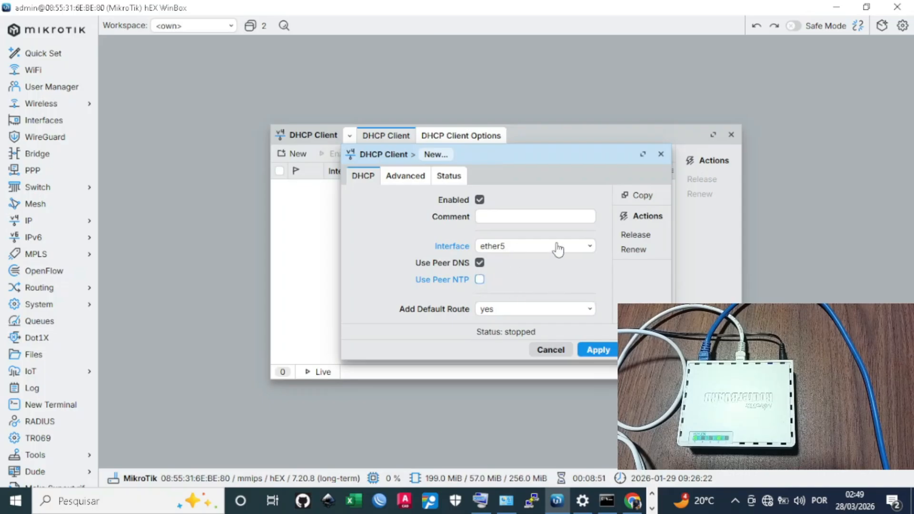
click(600, 351)
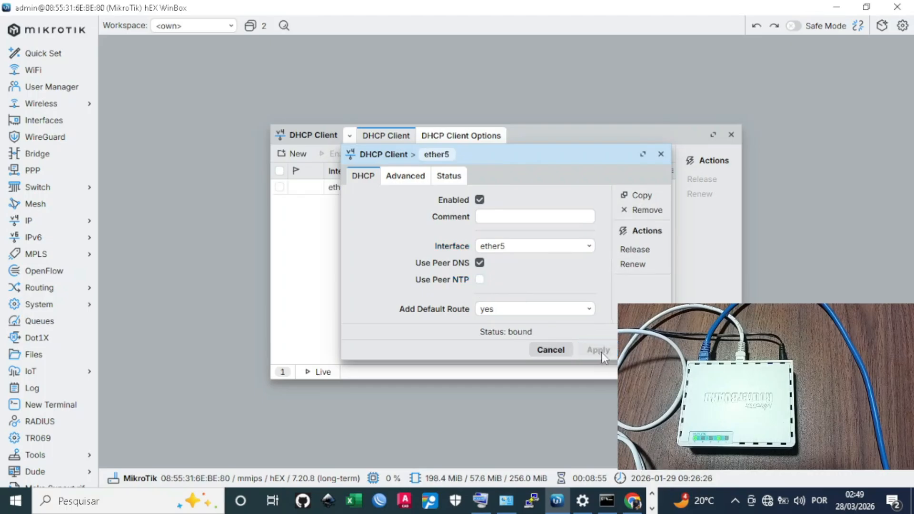
click(645, 349)
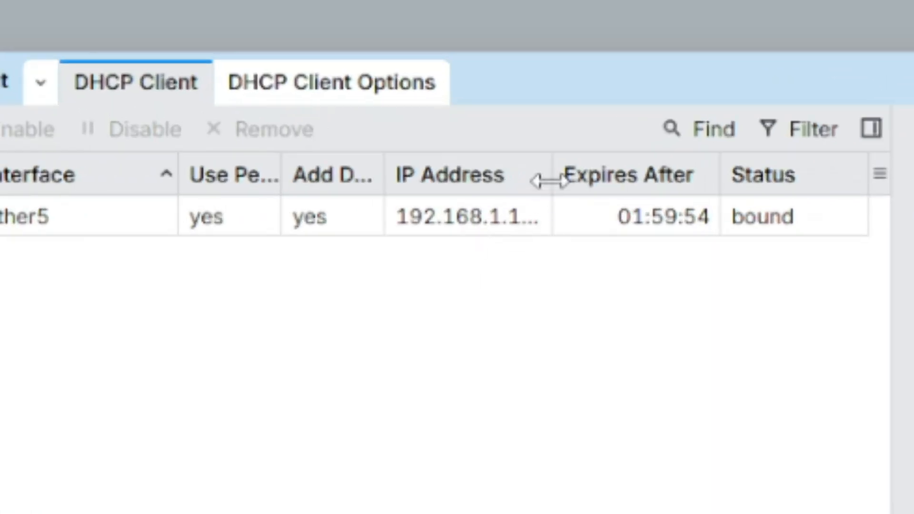
Widen the IP Address column to reveal 192.168.1.101/24 and select the ether5 client
drag(549, 181, 662, 179)
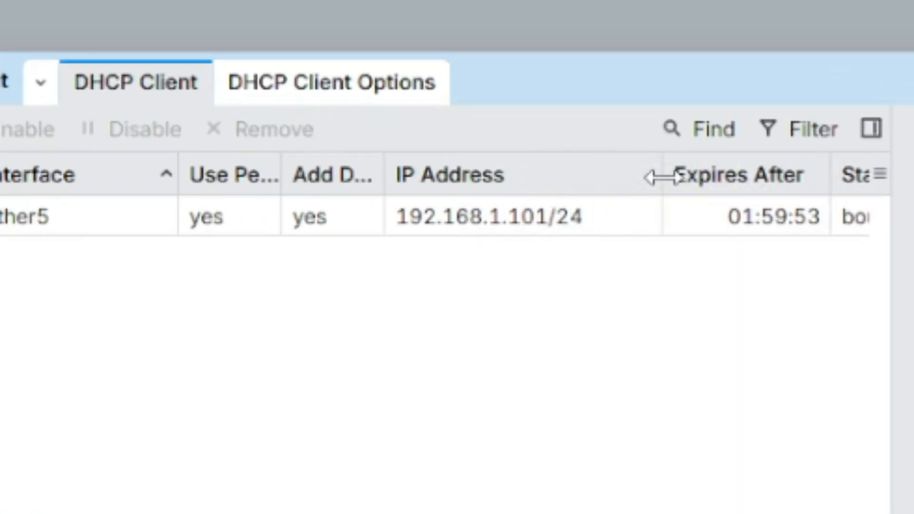
mouse_move(425, 241)
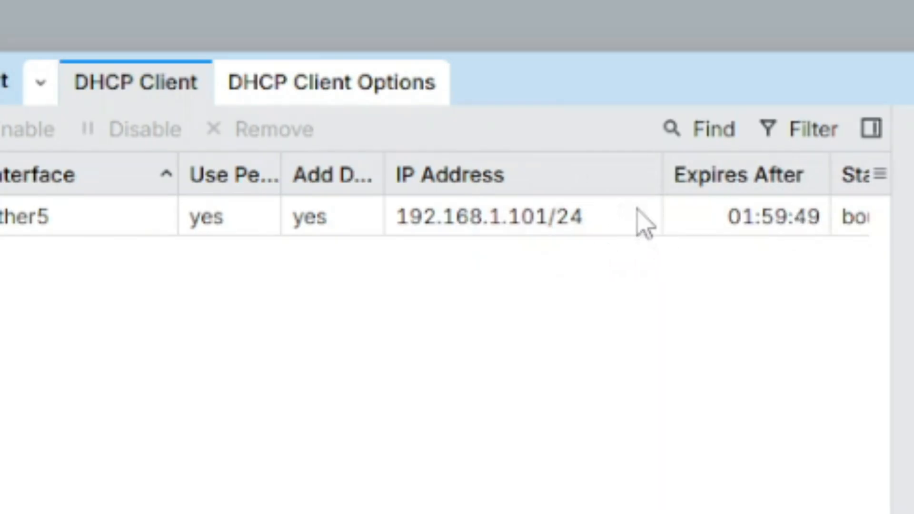
click(469, 223)
mouse_move(469, 224)
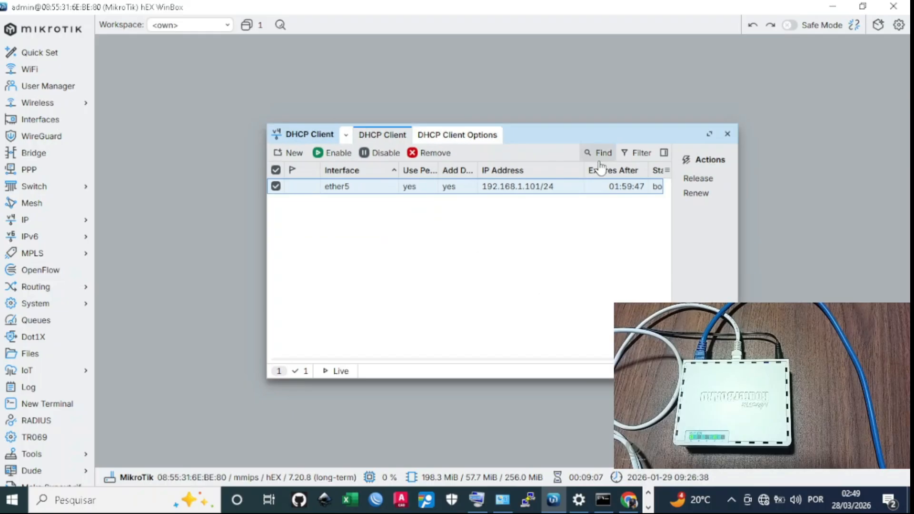
Close the DHCP client list and ping 8.8.8.8 from a new router terminal
click(728, 134)
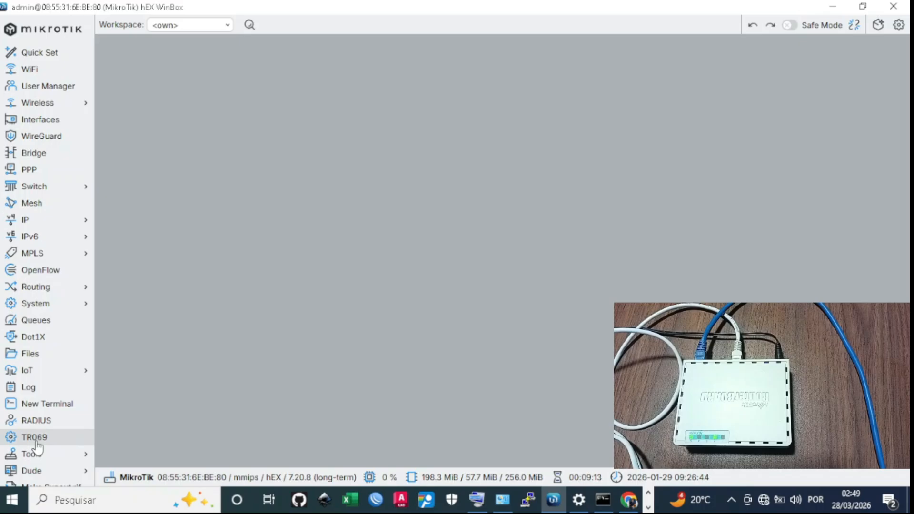
click(70, 408)
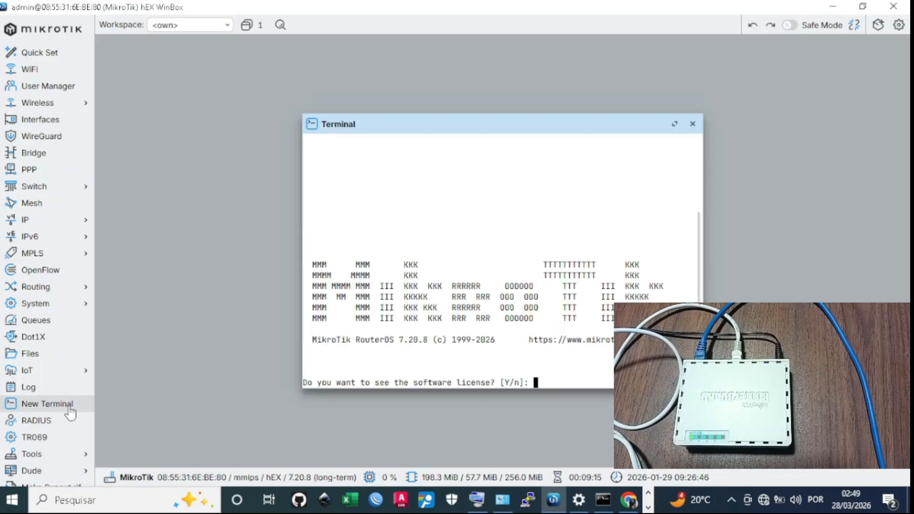
text(n@MikroTik] > )
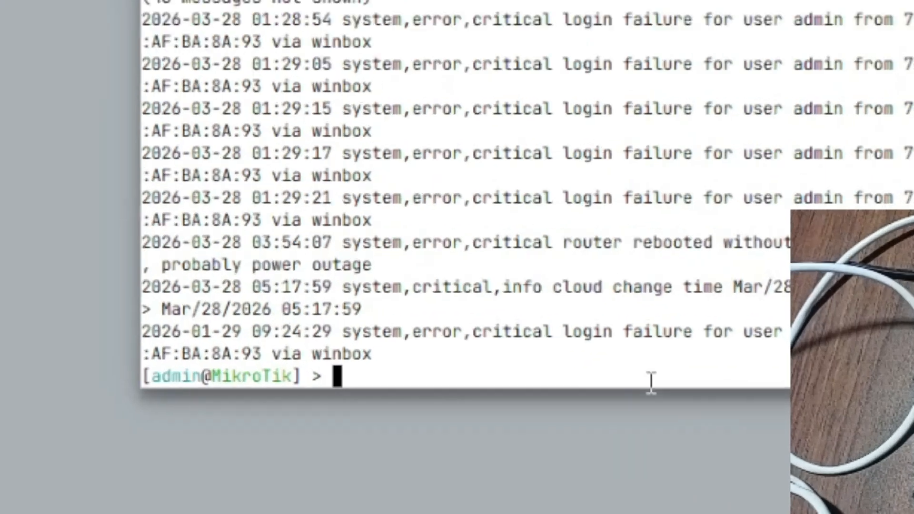
text(ping)
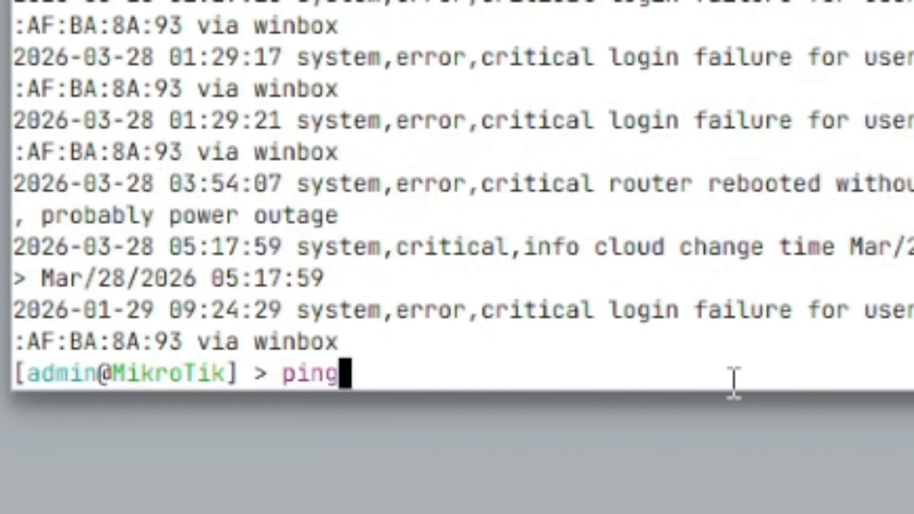
text( 8.8.8.8)
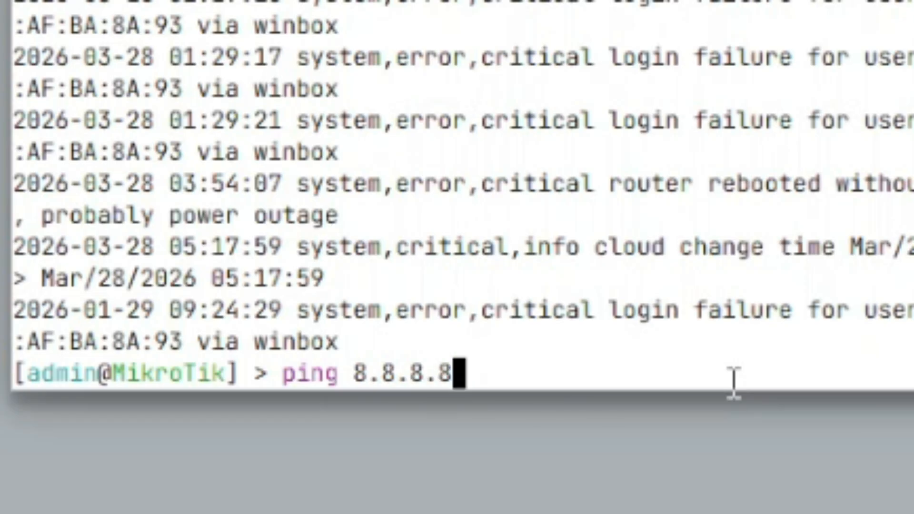
key(Return)
drag(696, 368, 913, 279)
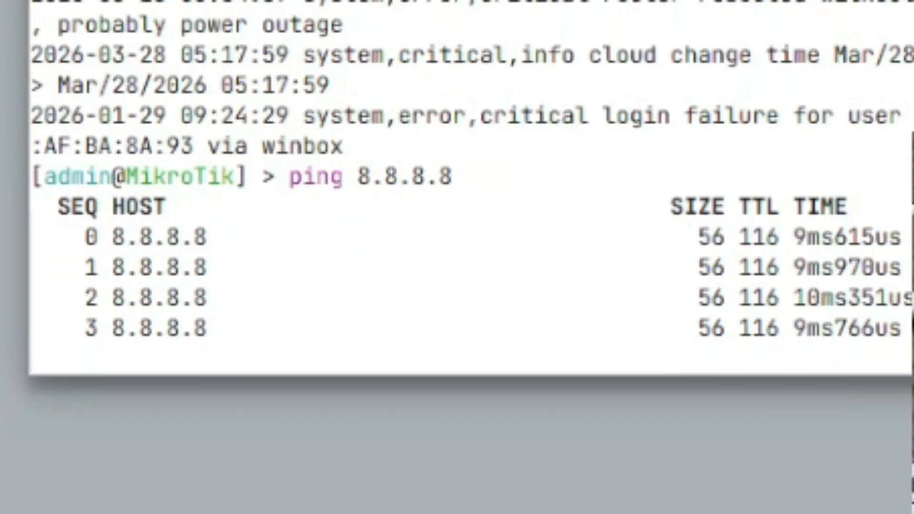
drag(899, 274, 204, 24)
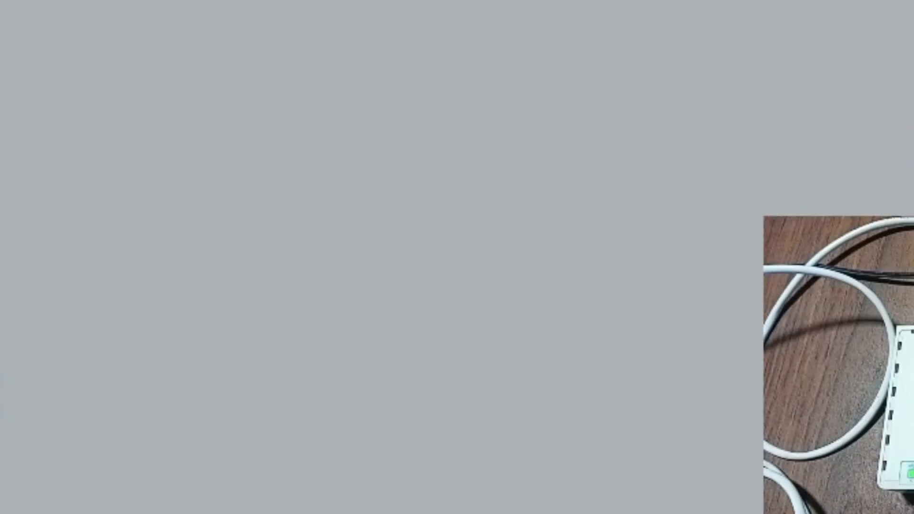
Ping 8.8.8.8 from the PC's Command Prompt, then rerun the recalled command
click(604, 501)
click(326, 299)
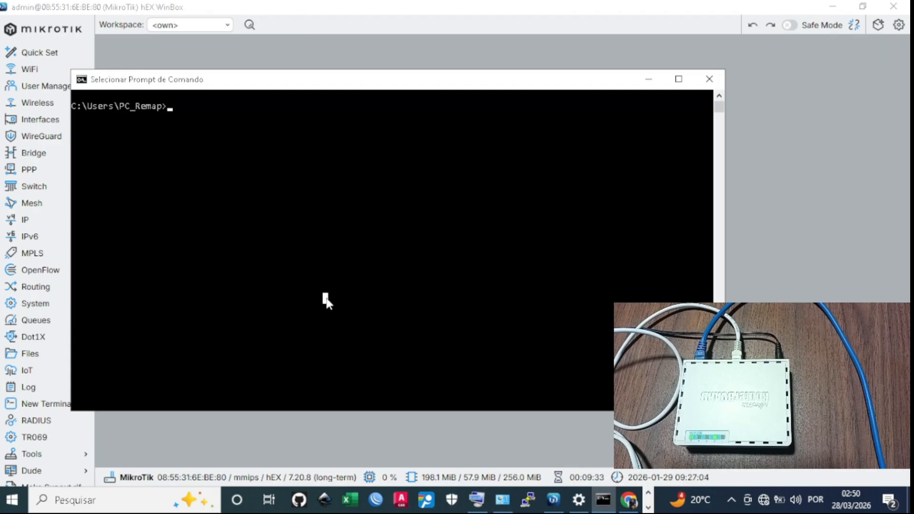
text(pin)
text(g 8.8)
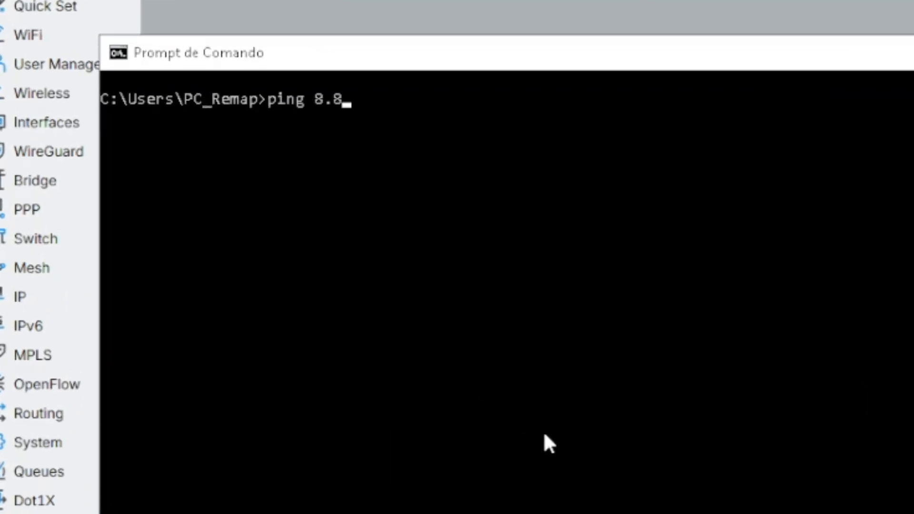
text(.8.8)
key(Return)
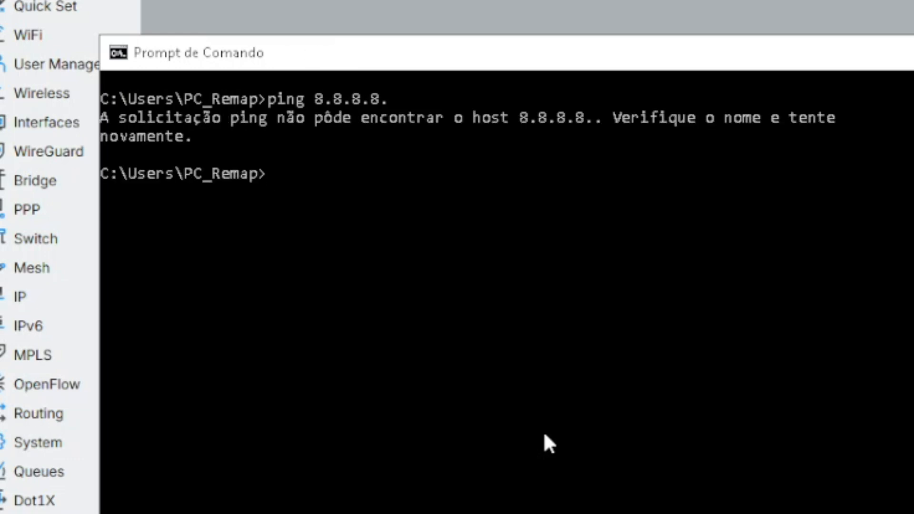
key(Up)
key(Return)
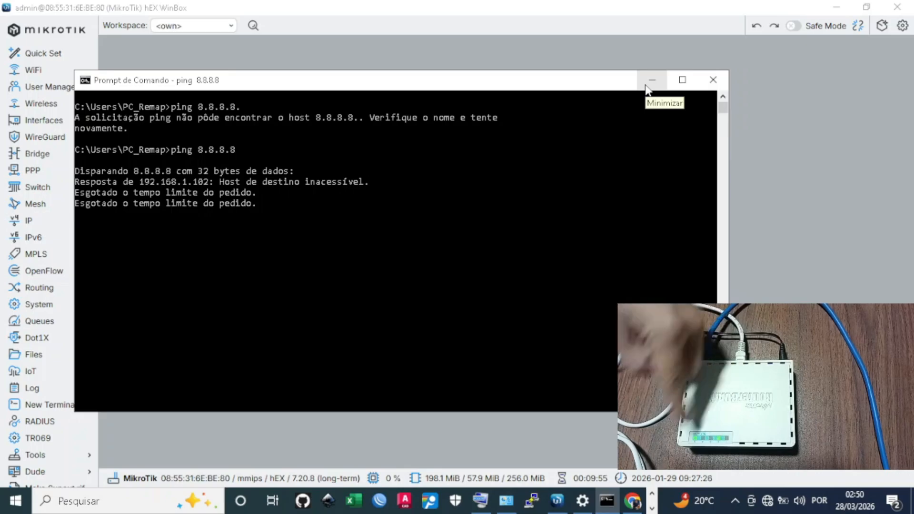
Minimize the Command Prompt window to get it out of the way
click(648, 82)
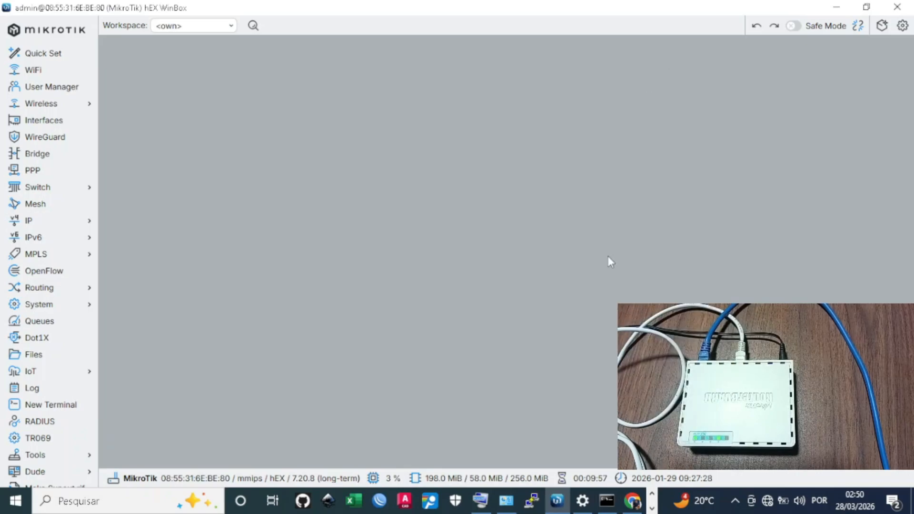
right_click(613, 508)
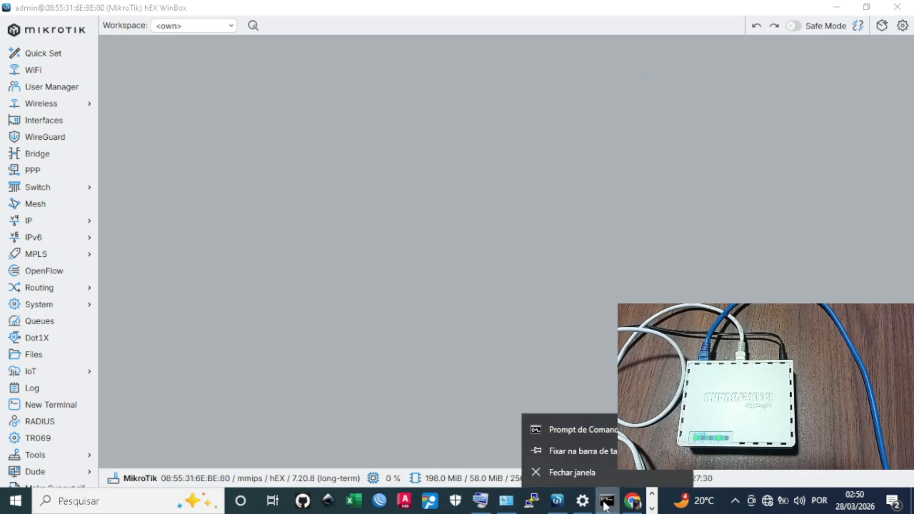
click(605, 502)
click(665, 84)
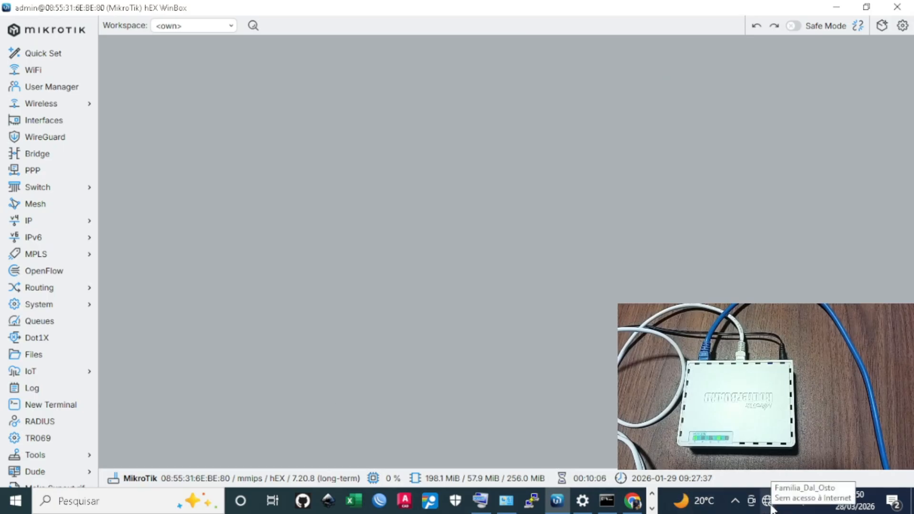
View Conexão local 2 details showing IPv4 192.168.1.102, then return to the ping results
click(583, 501)
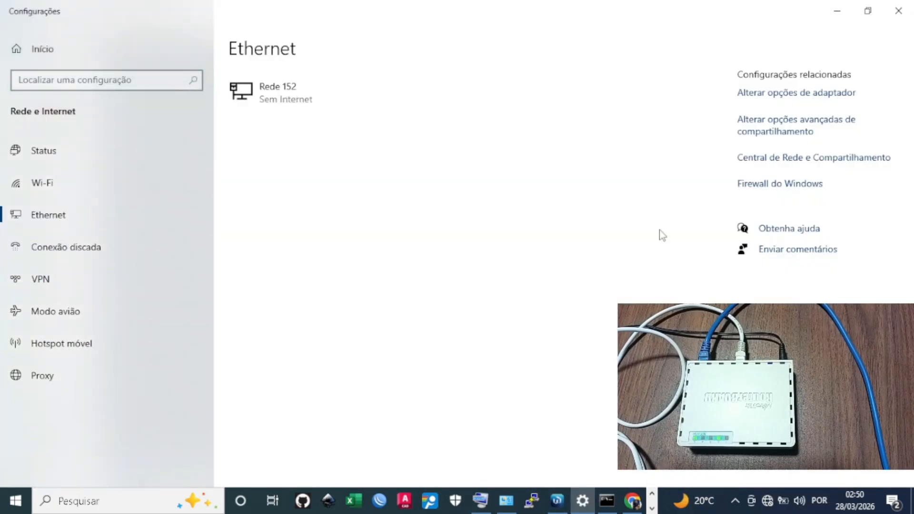
click(766, 94)
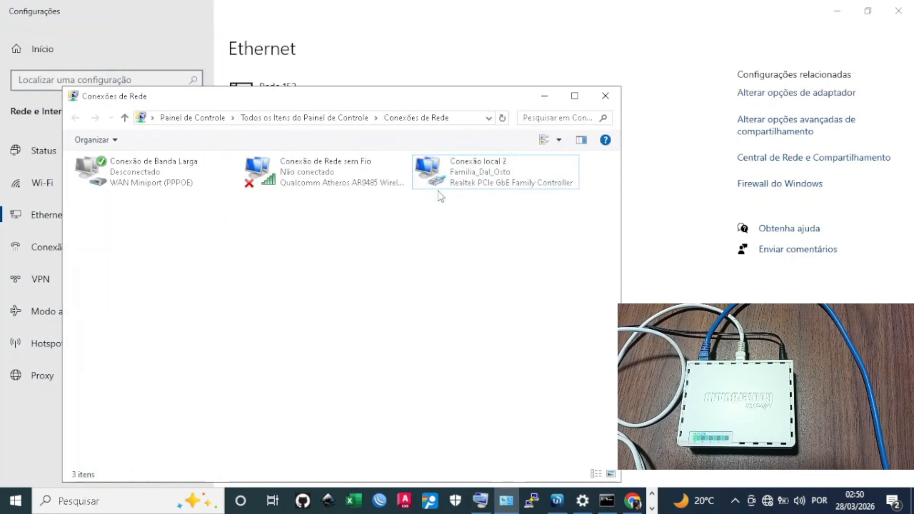
double_click(434, 186)
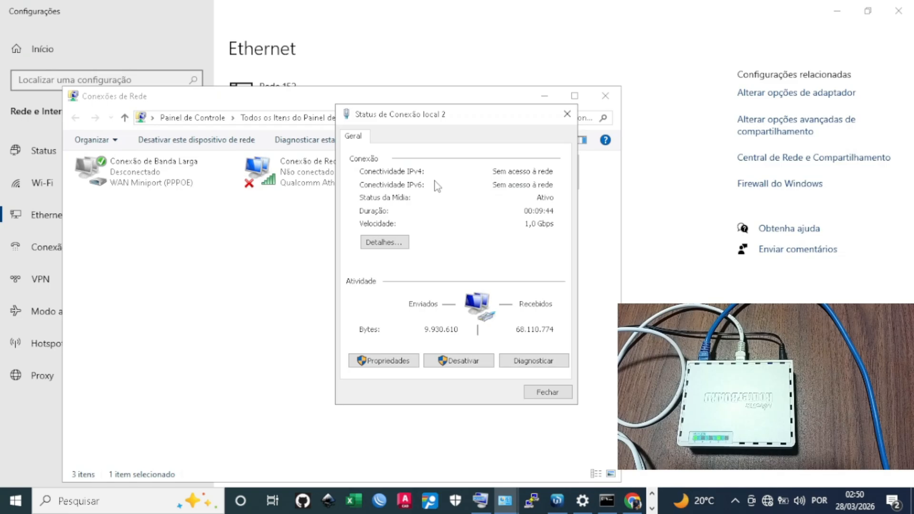
click(392, 244)
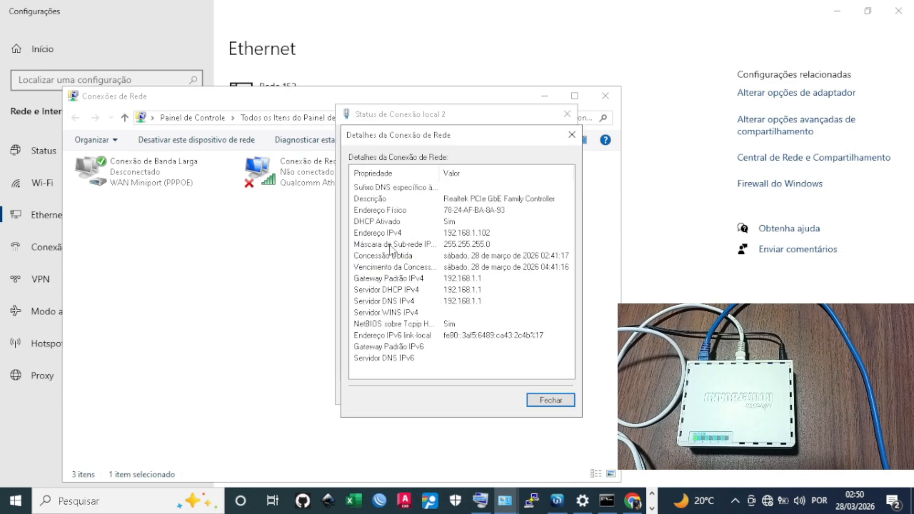
click(379, 233)
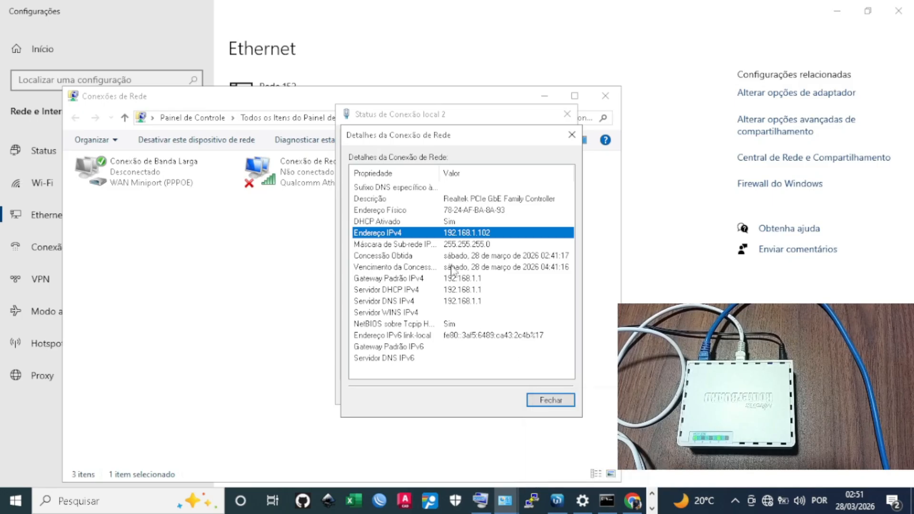
click(604, 442)
Recall and run ipconfig /release to drop the wired adapter's IP lease
key(Up)
key(Up)
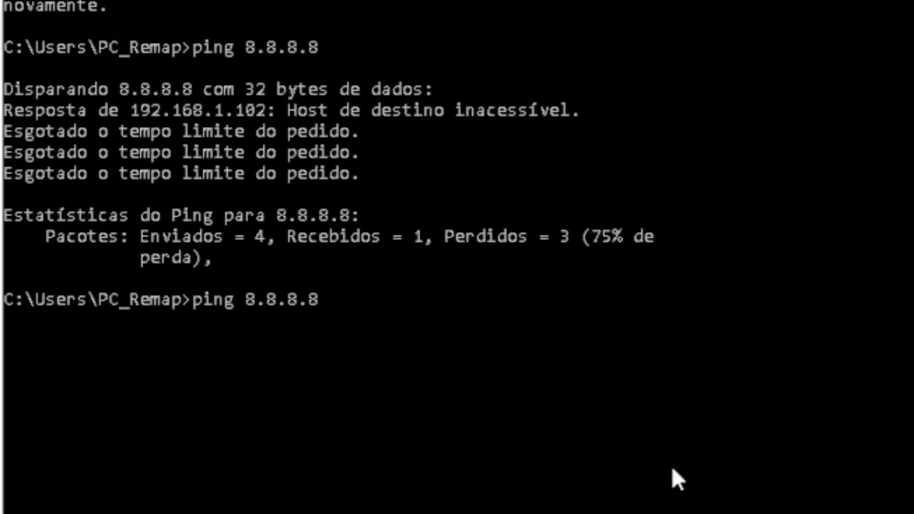
key(Up)
key(Up)
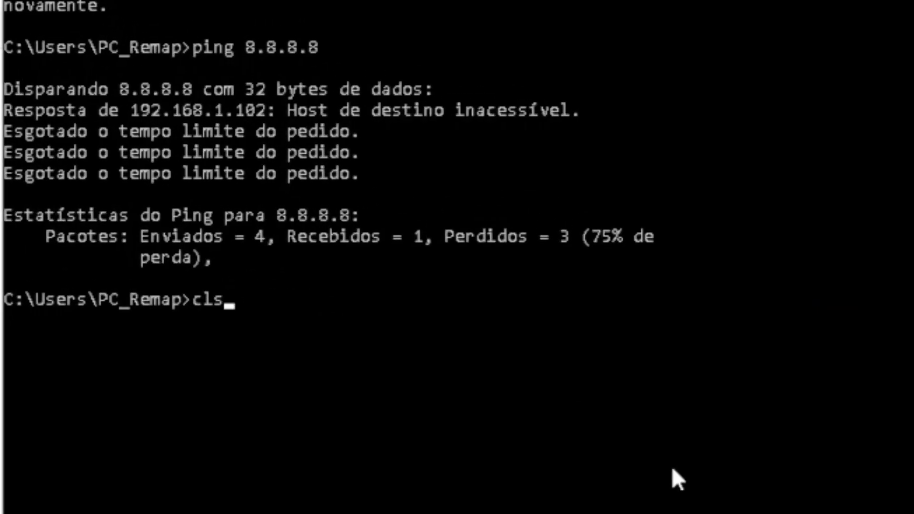
key(Up)
key(Down)
key(Up)
key(Up)
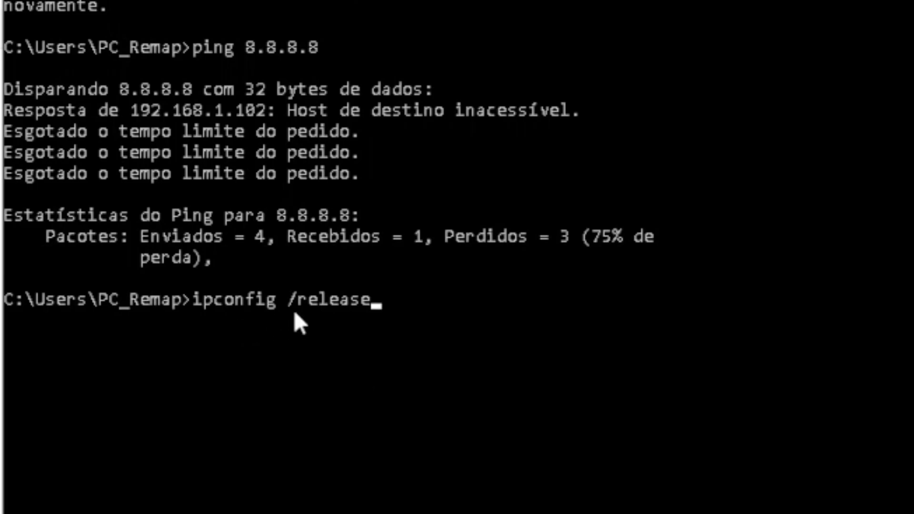
key(Return)
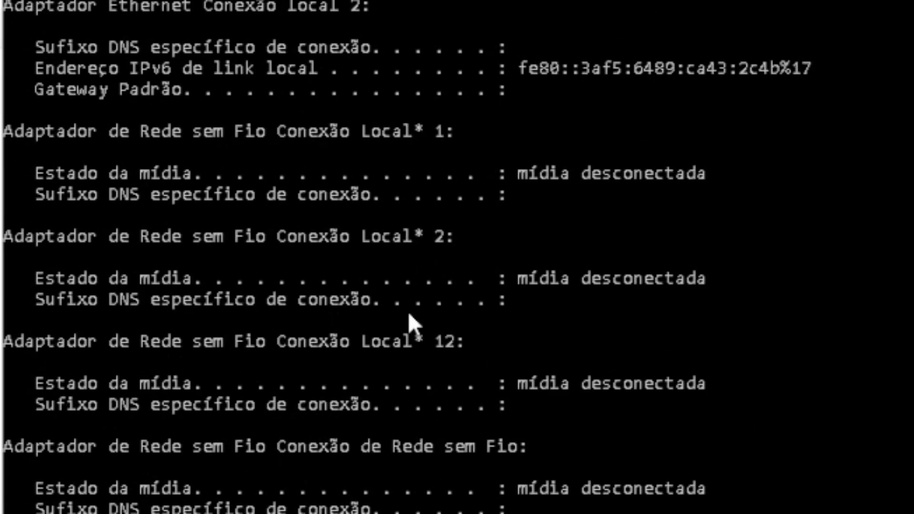
Run ipconfig /renew to request a new lease from the router's DHCP
key(Up)
key(Up)
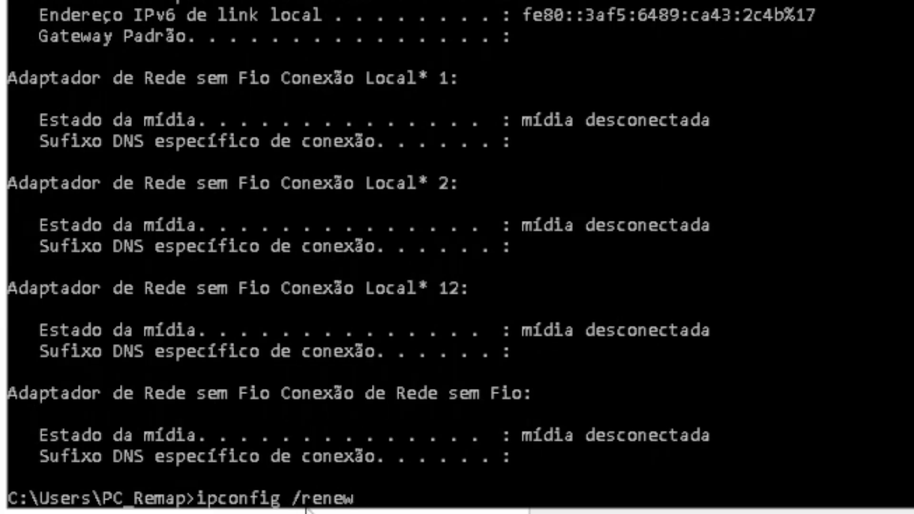
key(Return)
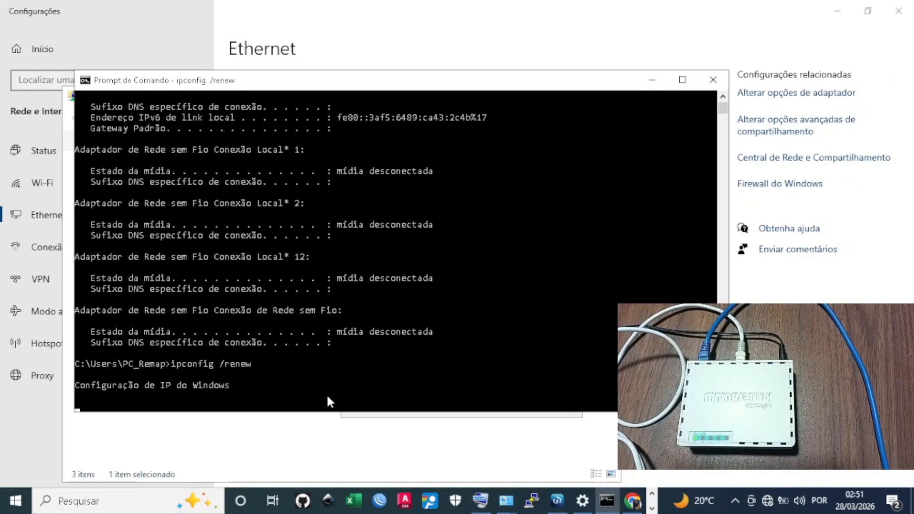
drag(327, 396, 327, 387)
click(264, 385)
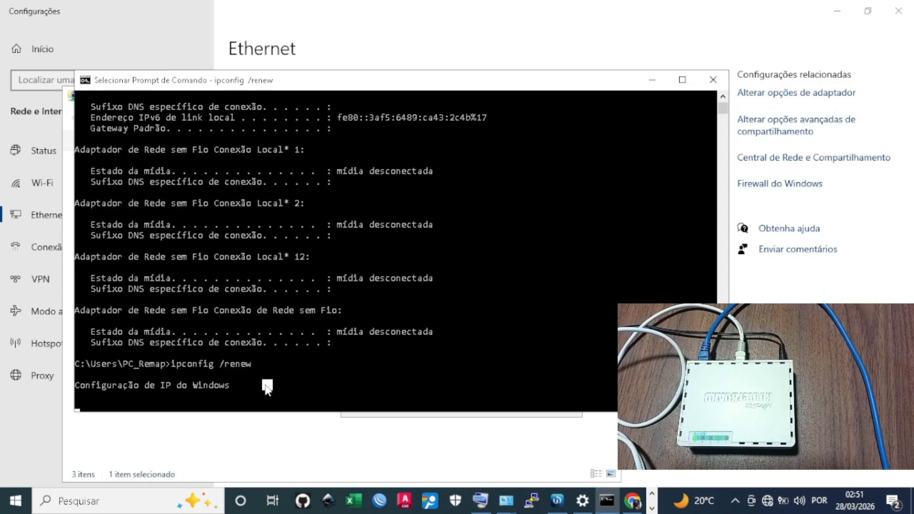
right_click(265, 384)
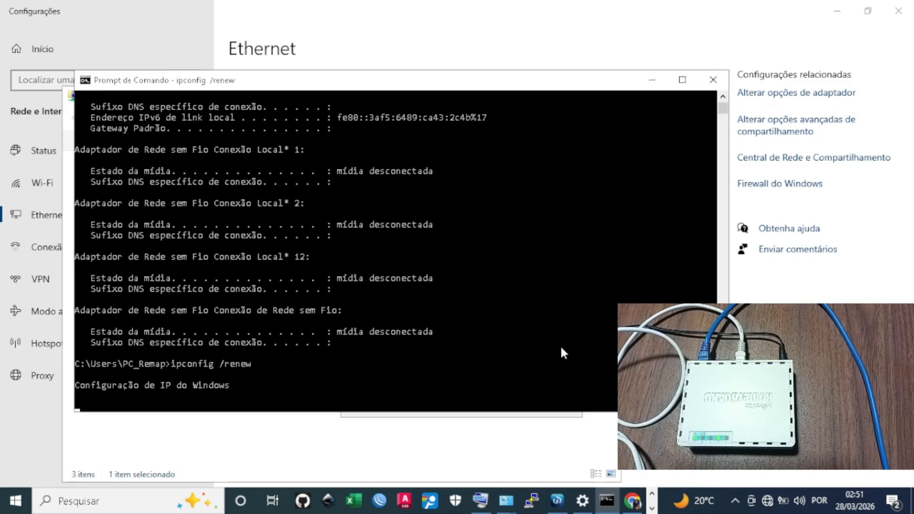
Reopen the wired connection's details, showing self-assigned IPv4 169.254.217.233 with no gateway
drag(595, 86, 631, 206)
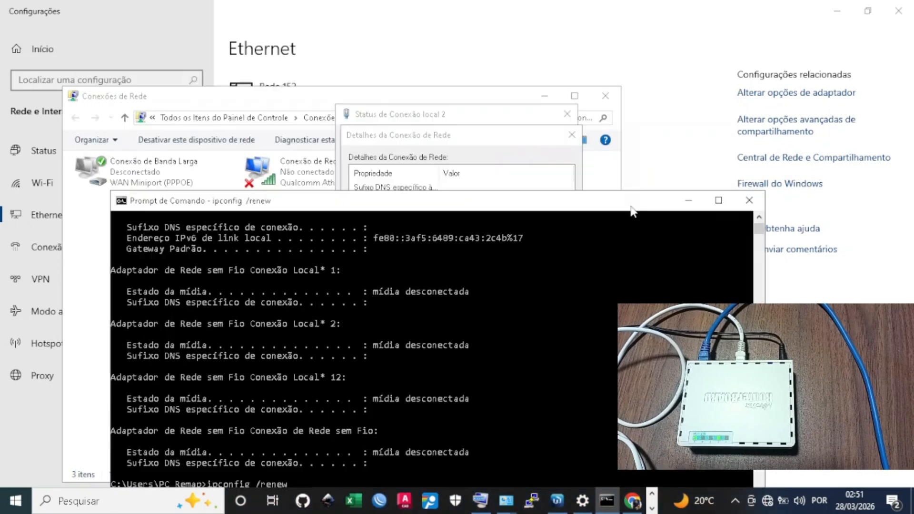
click(535, 155)
click(570, 136)
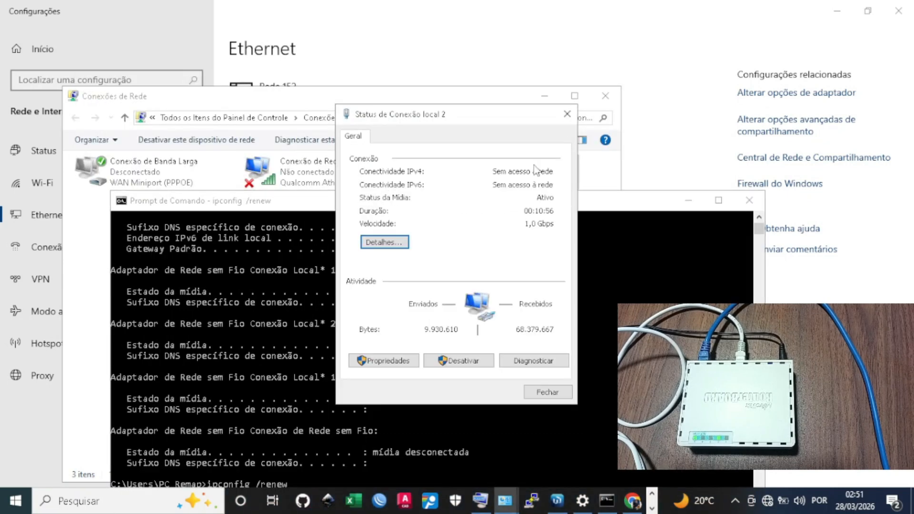
click(378, 242)
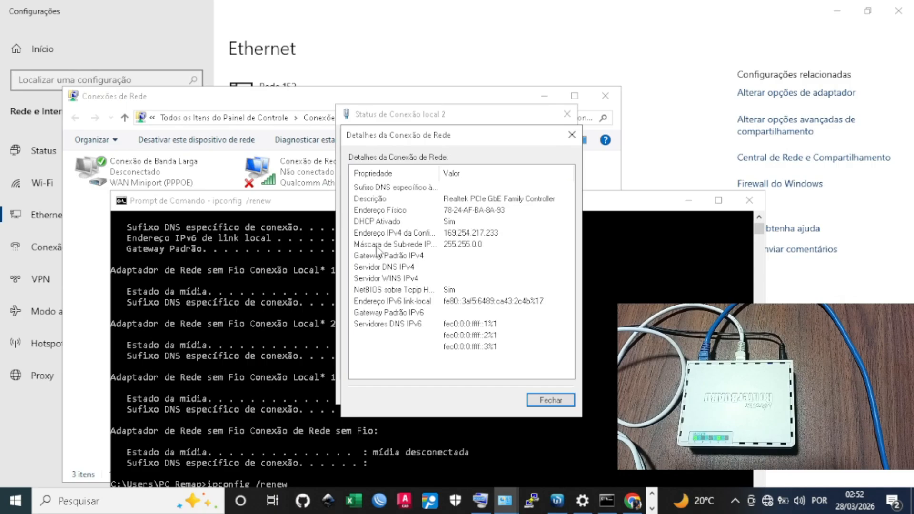
click(457, 233)
Minimize the console and resize the details columns to read the full IPv4 rows
click(625, 240)
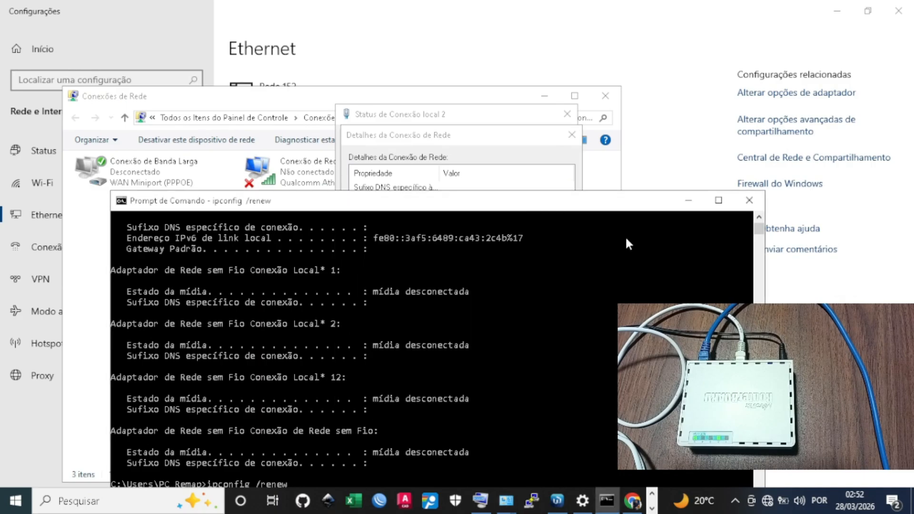
drag(590, 202, 575, 90)
click(319, 382)
click(264, 404)
drag(742, 114, 741, 112)
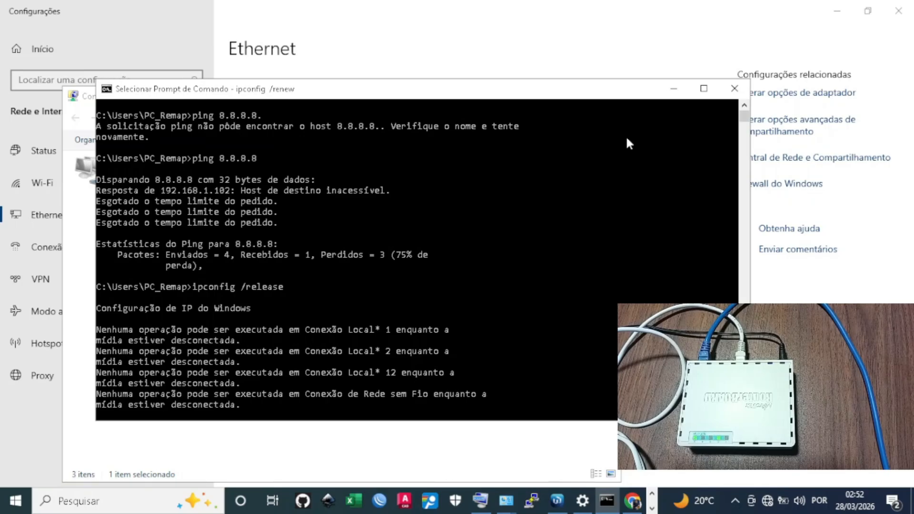
click(673, 89)
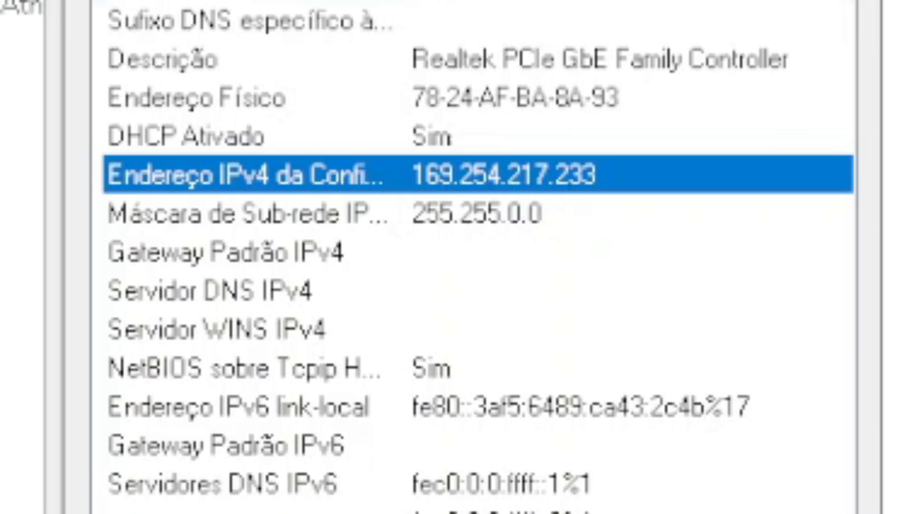
drag(404, 3, 637, 3)
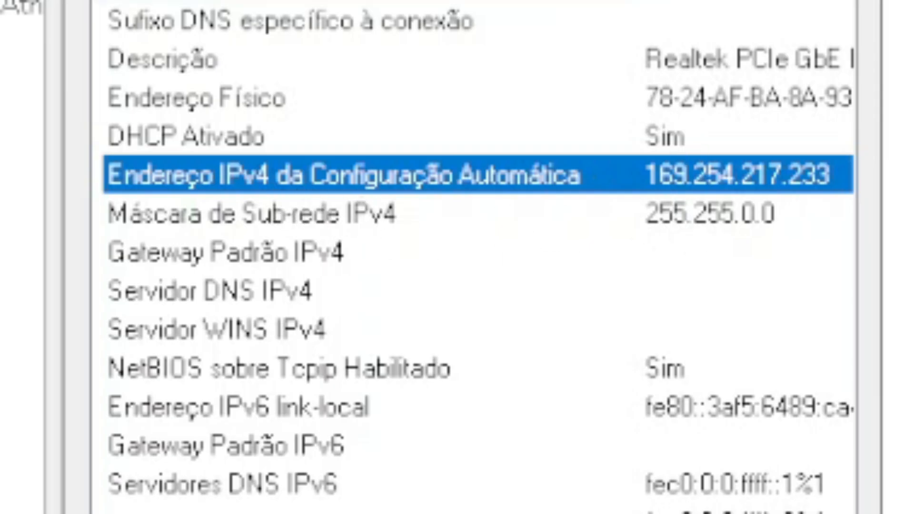
drag(637, 2, 438, 2)
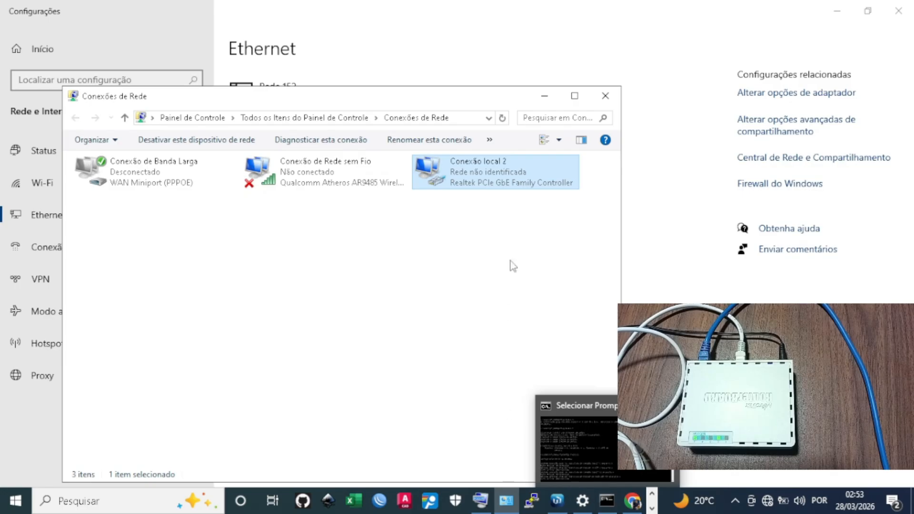
Minimize Conexões de Rede and switch back to the hEX router's WinBox session
click(544, 95)
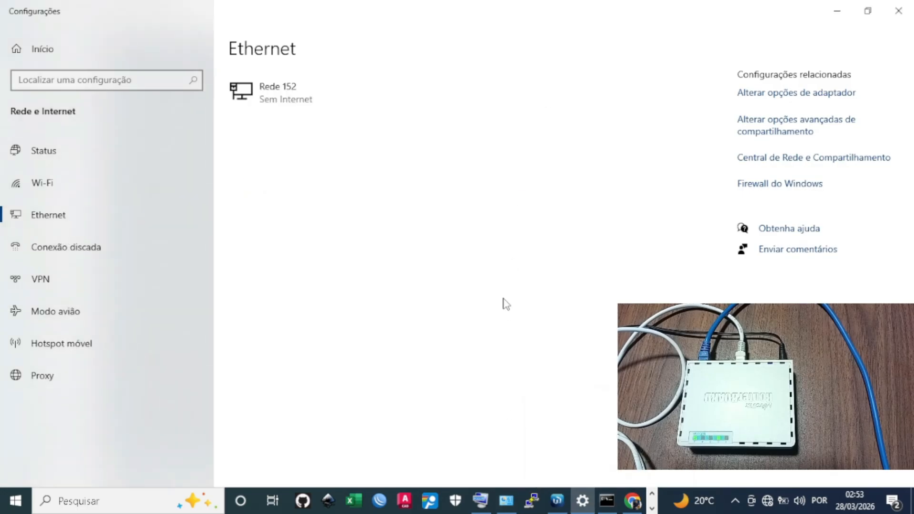
click(556, 499)
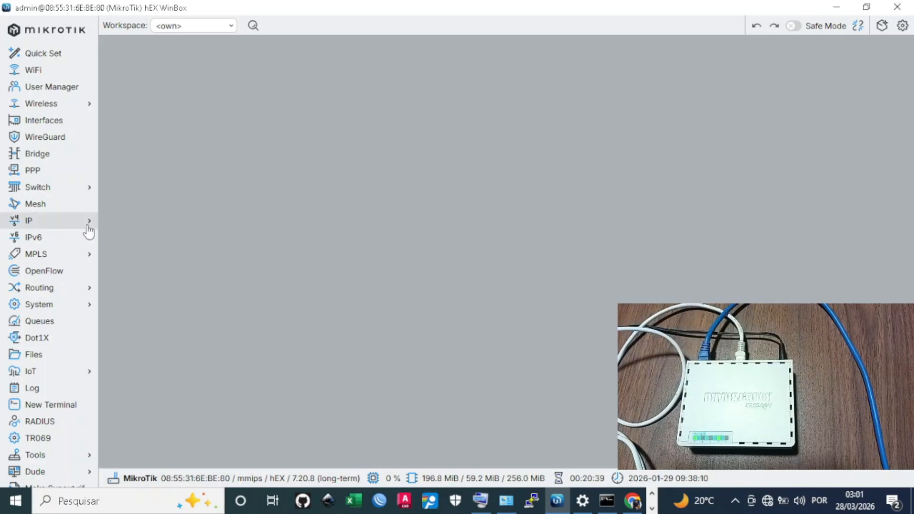
Add IP address 192.168.20.1/24 on bridge-LAN, giving network 192.168.20.0
click(43, 223)
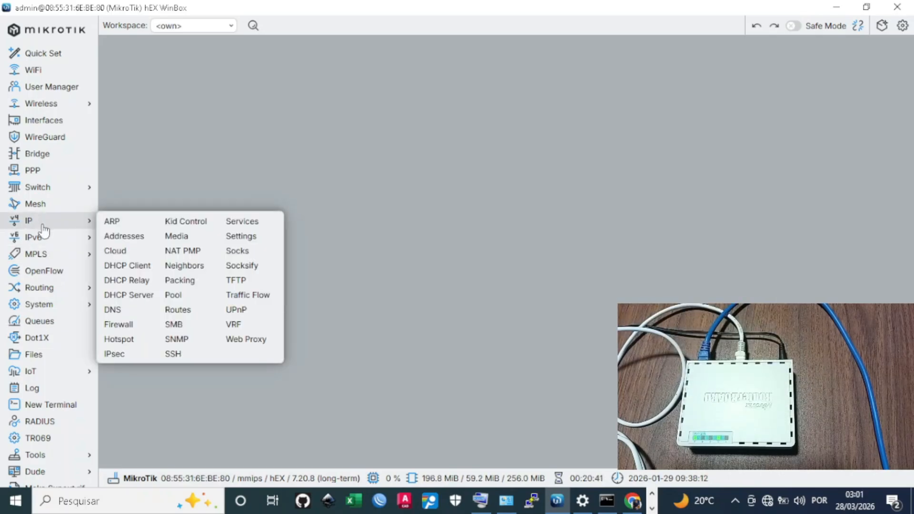
click(148, 240)
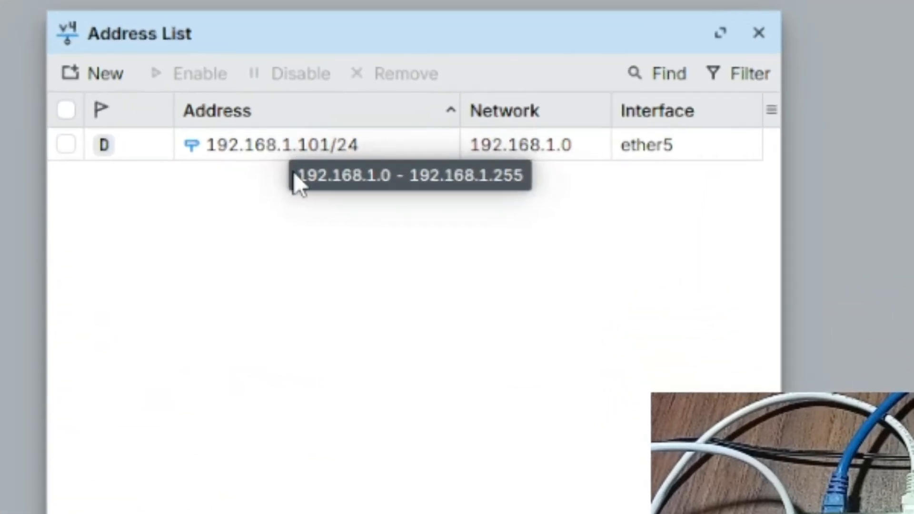
click(82, 76)
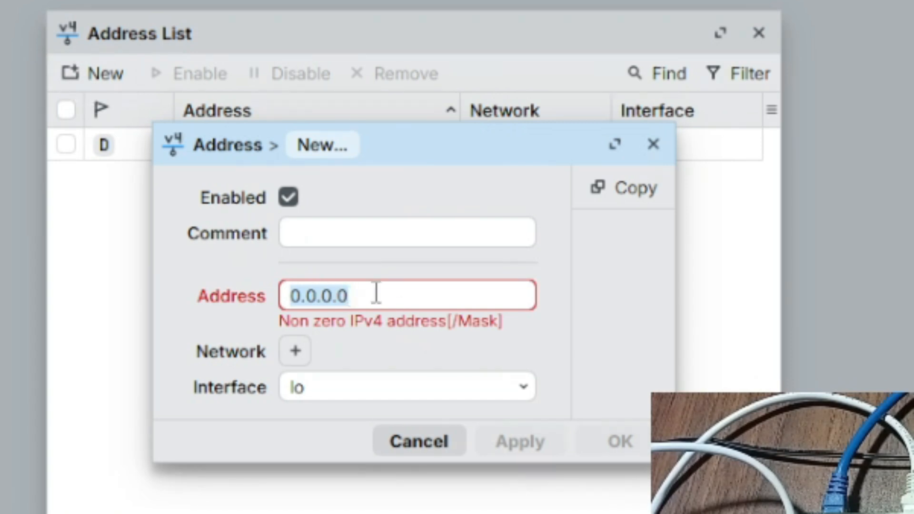
text(192)
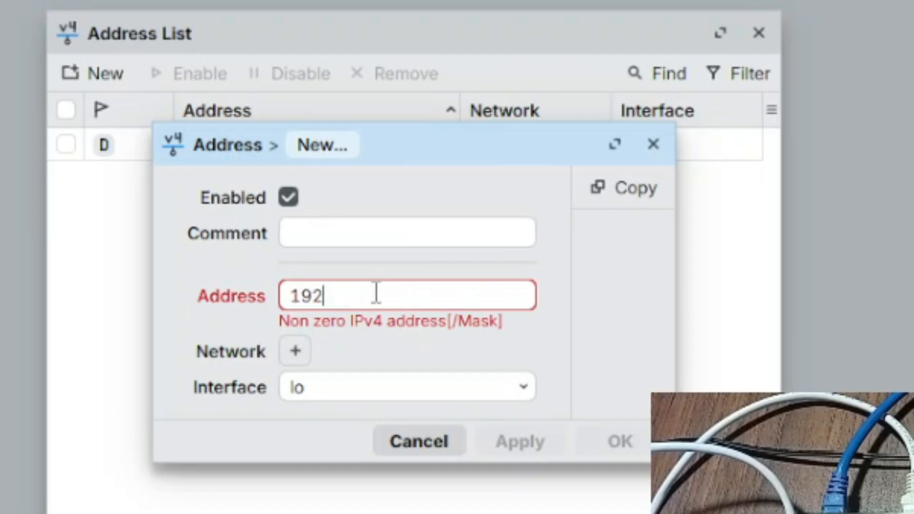
text(.168.)
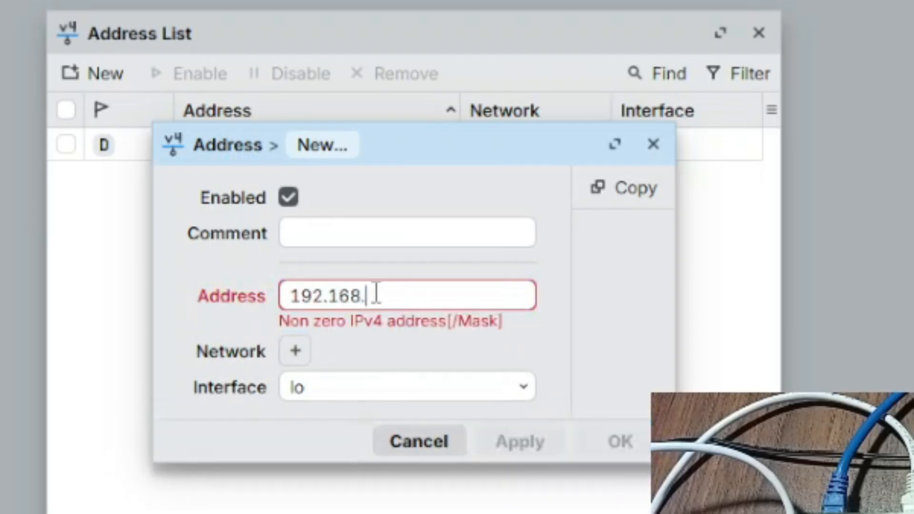
text(20.)
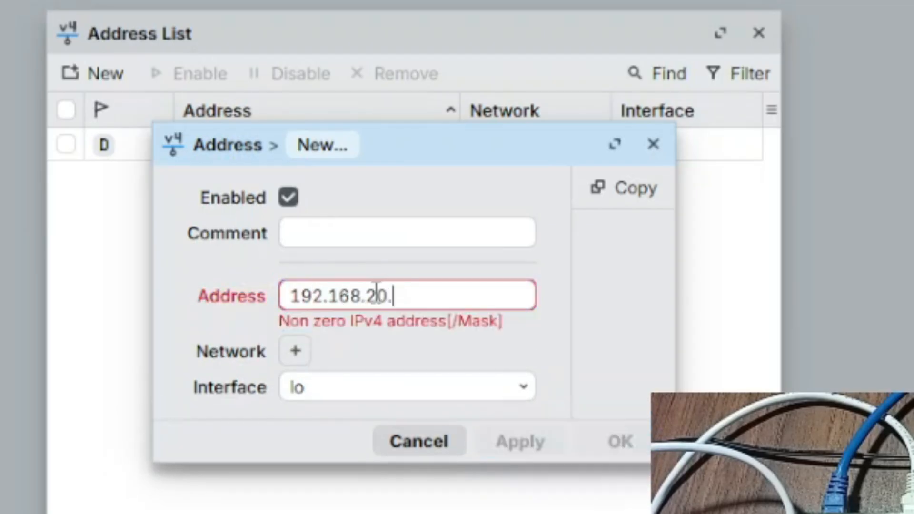
text(1/24)
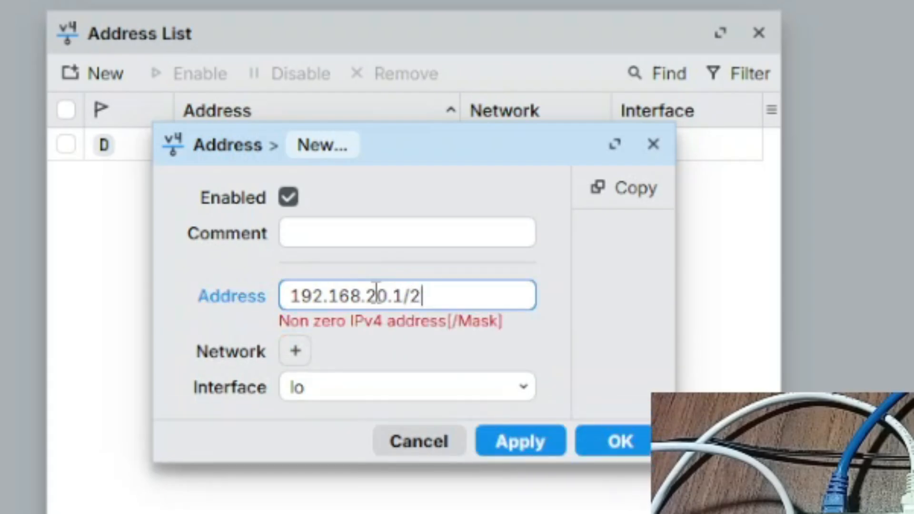
drag(404, 297, 288, 299)
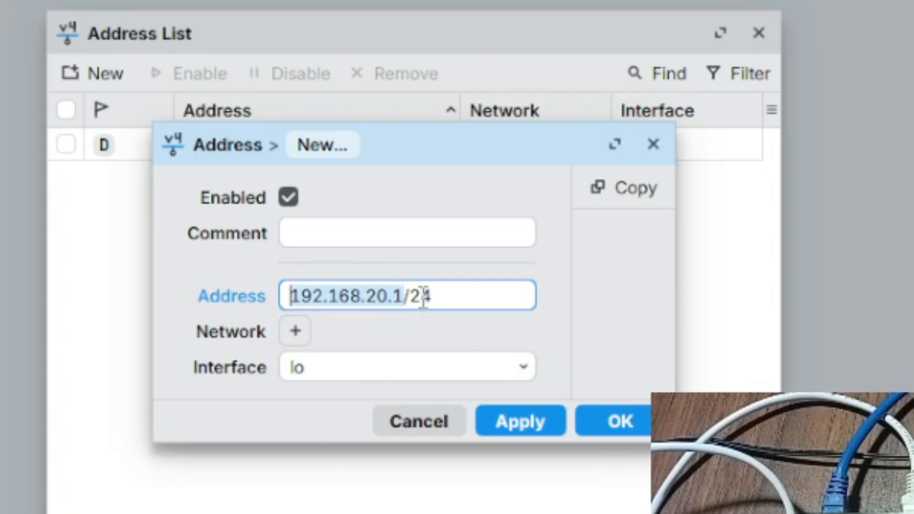
click(441, 306)
drag(442, 308, 408, 305)
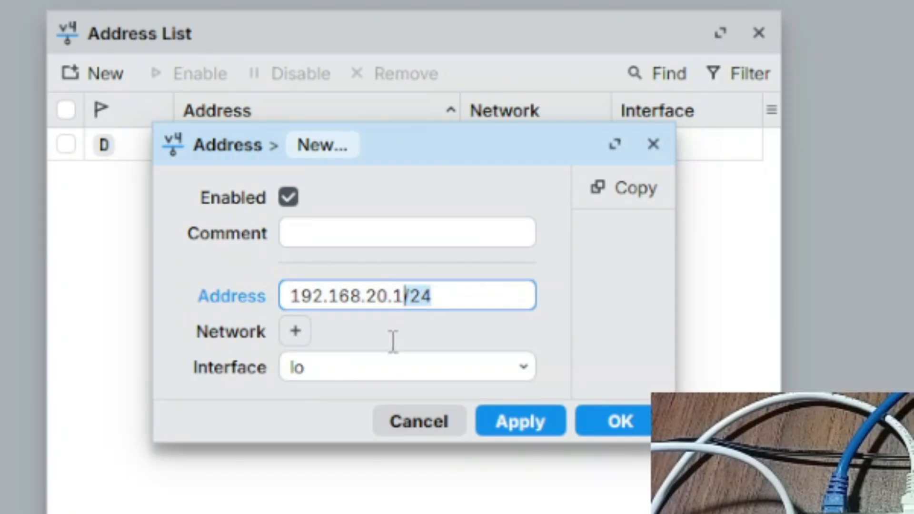
click(401, 369)
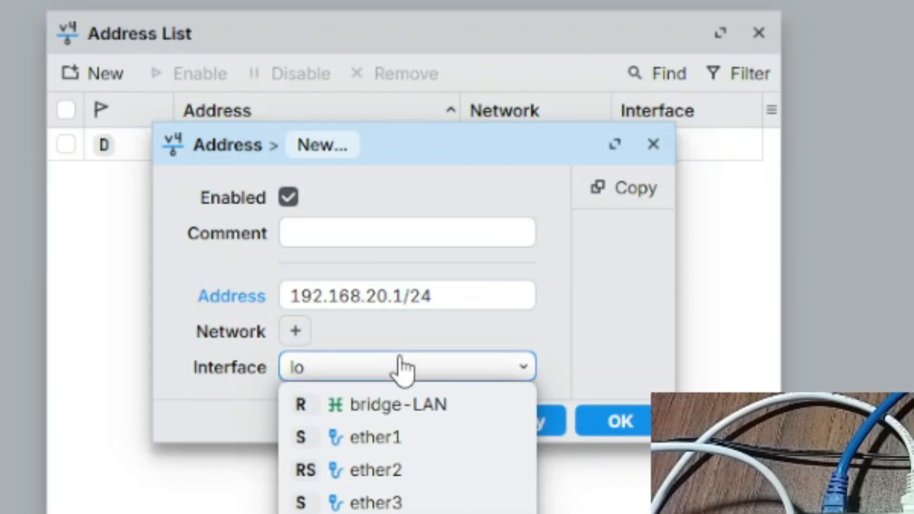
click(385, 409)
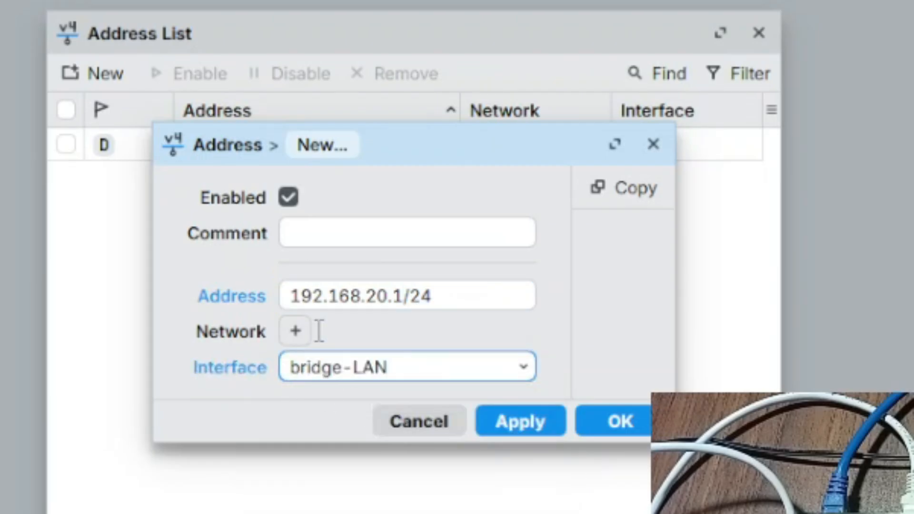
click(524, 423)
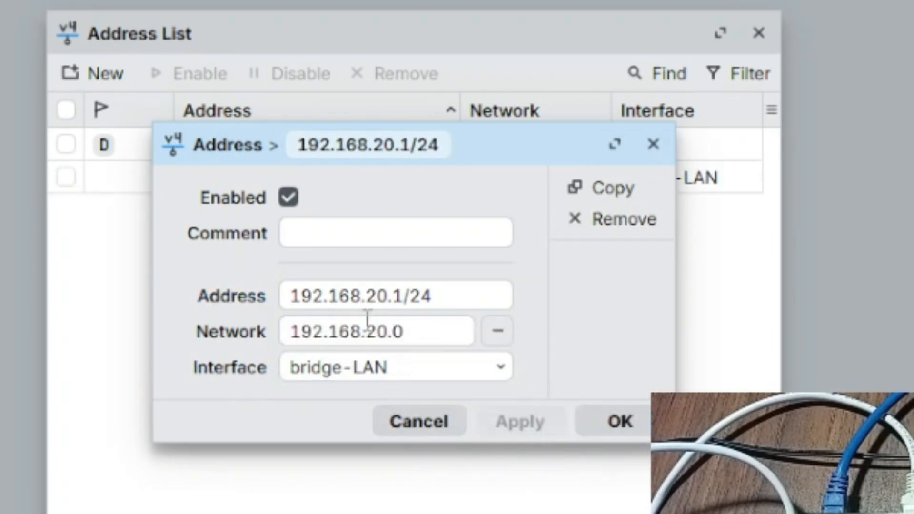
drag(367, 320, 403, 318)
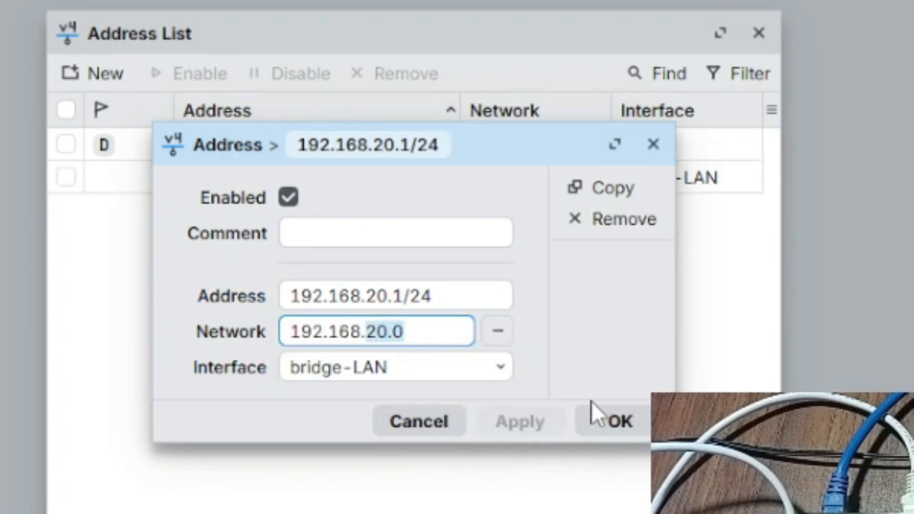
click(602, 422)
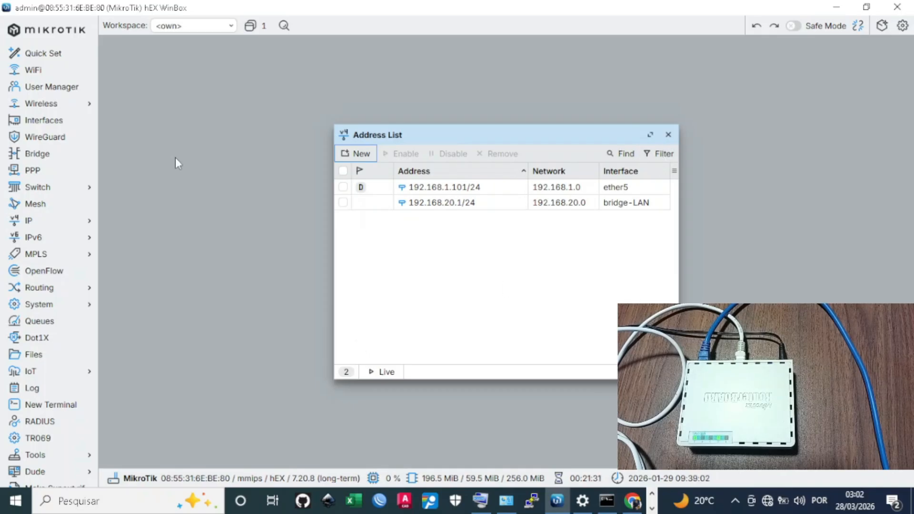
Open IP > DHCP Server, discard the blank new entry, and launch DHCP Setup
click(32, 222)
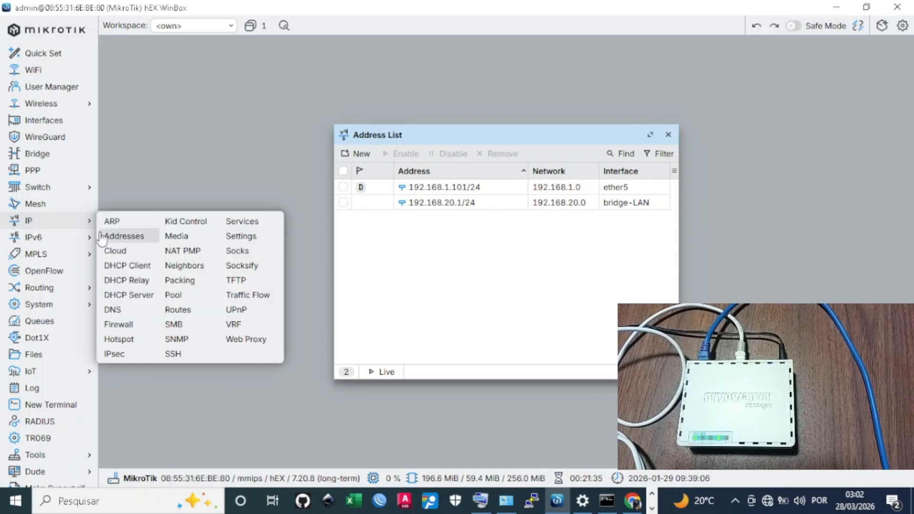
click(123, 236)
click(52, 225)
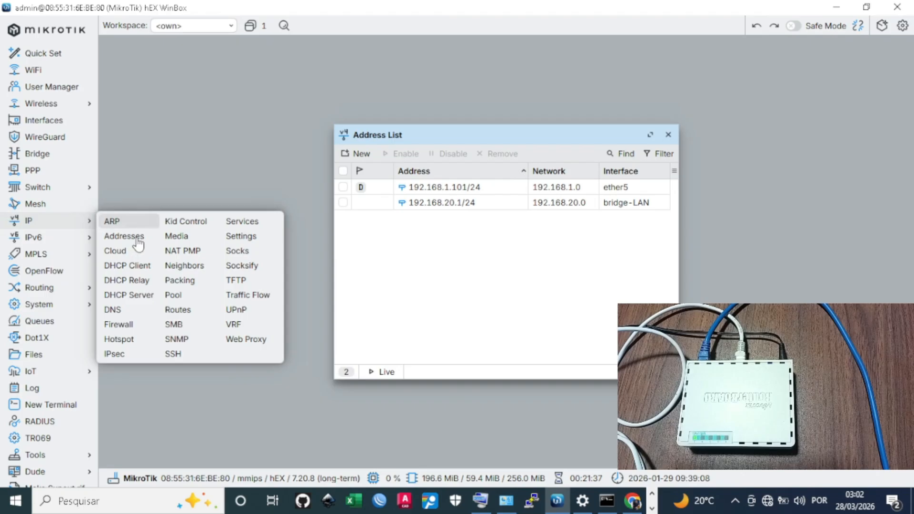
click(146, 299)
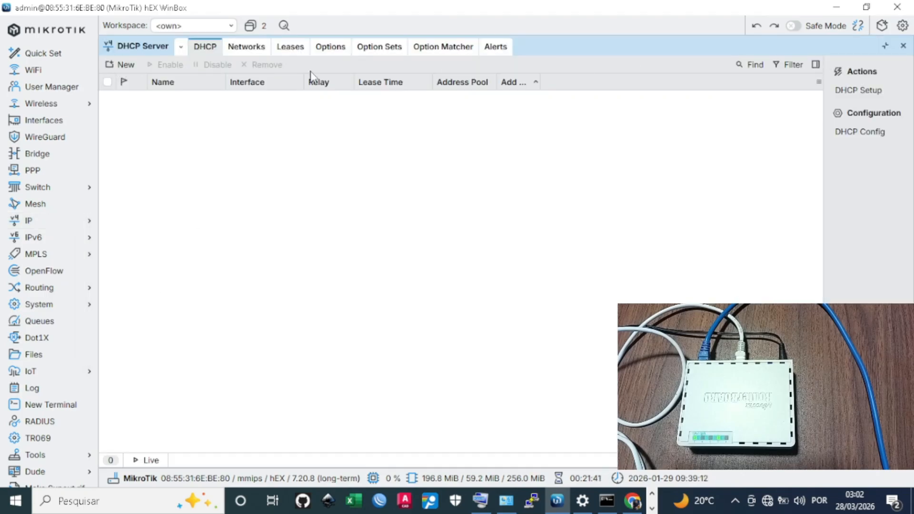
click(122, 64)
click(648, 46)
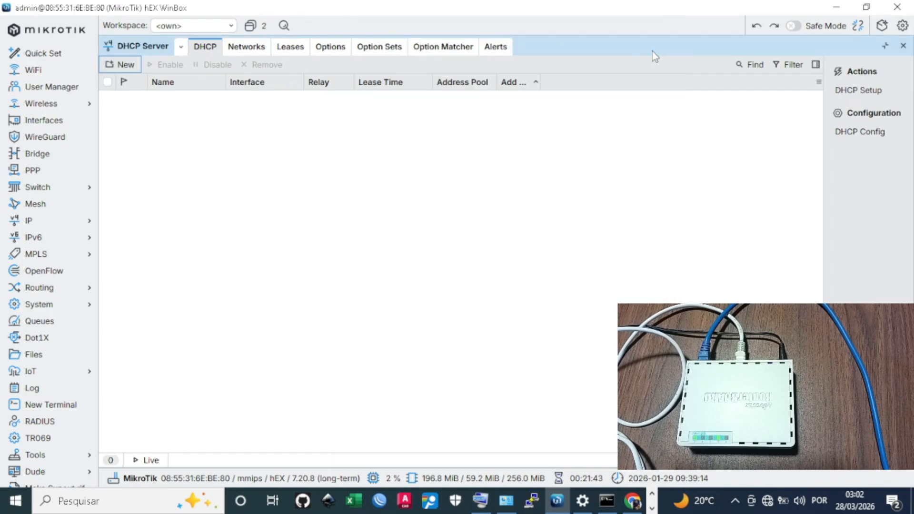
click(854, 96)
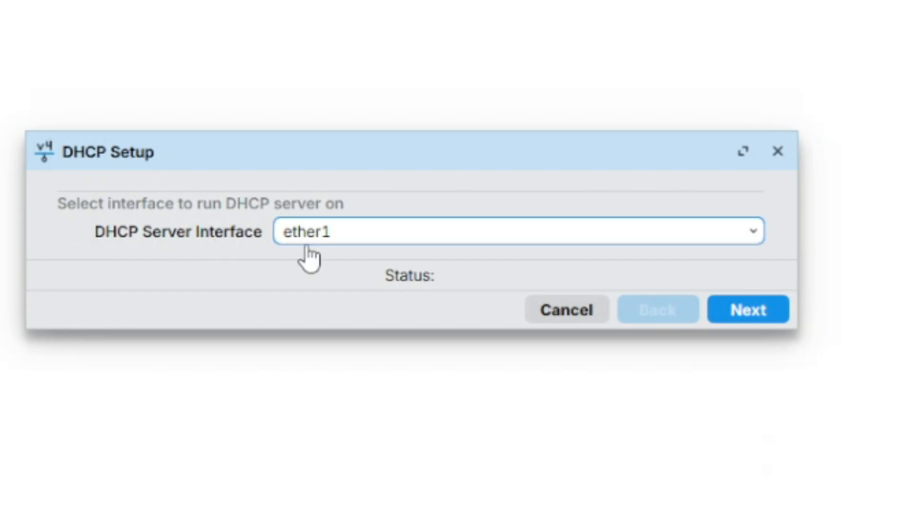
Choose bridge-LAN as the DHCP server interface
click(343, 233)
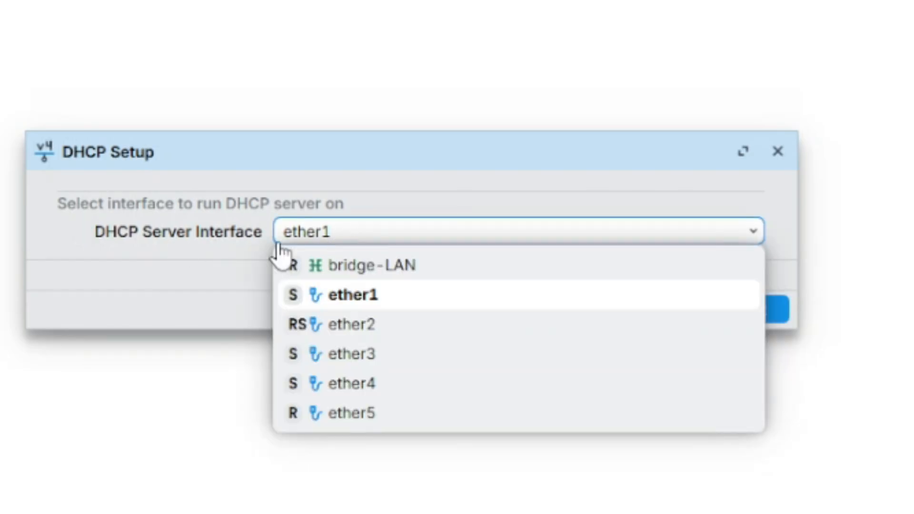
click(391, 267)
click(336, 236)
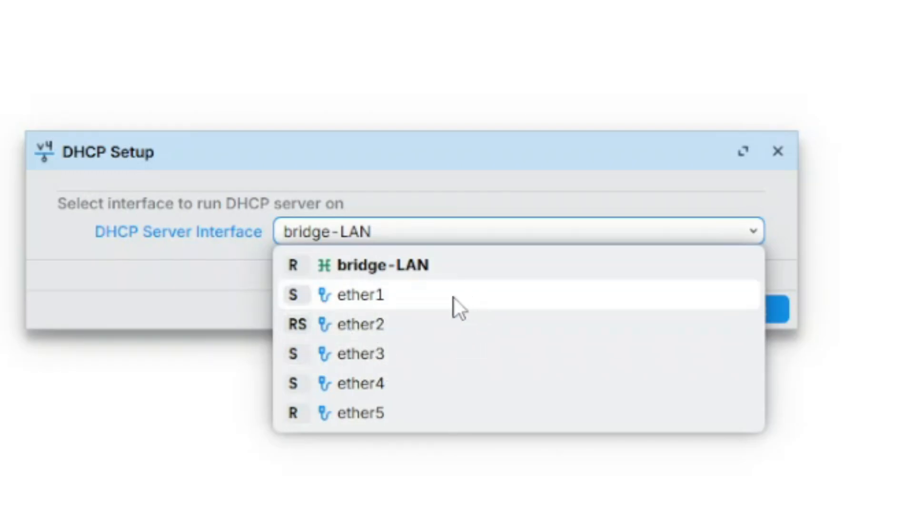
click(371, 266)
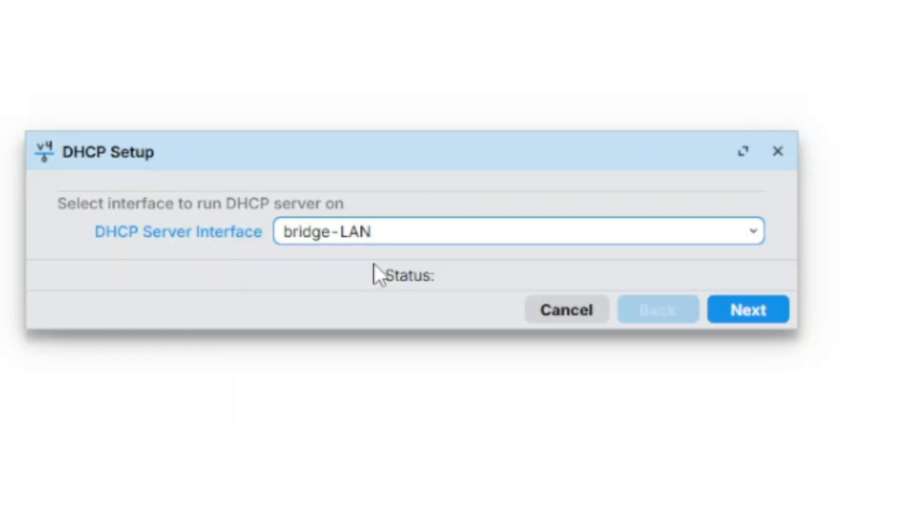
Accept space 192.168.20.0/24, gateway 192.168.20.1, pool .2–.254, no DNS, and 00:30:00 lease
click(752, 314)
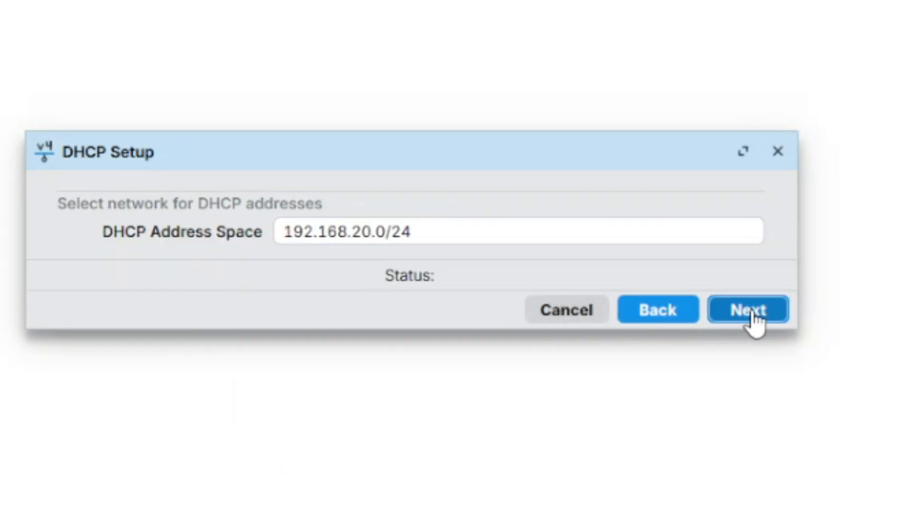
drag(526, 230, 279, 230)
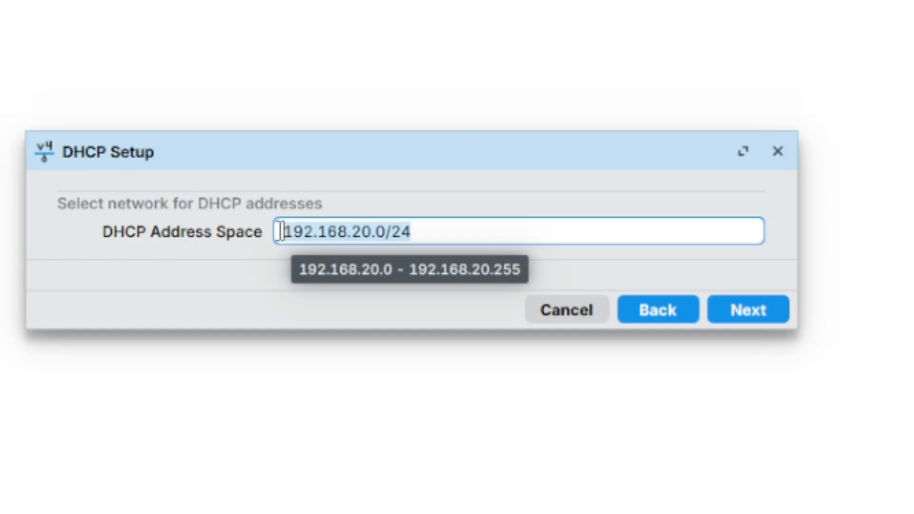
click(415, 232)
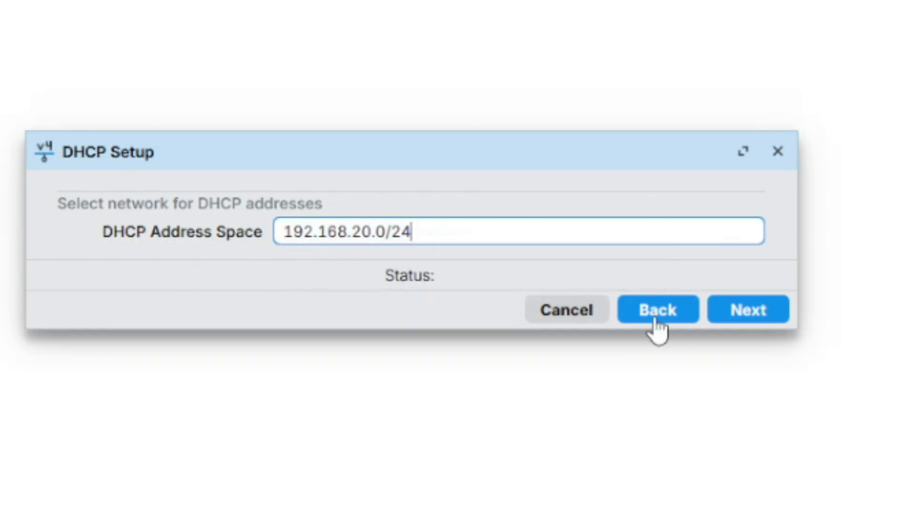
click(746, 310)
click(750, 315)
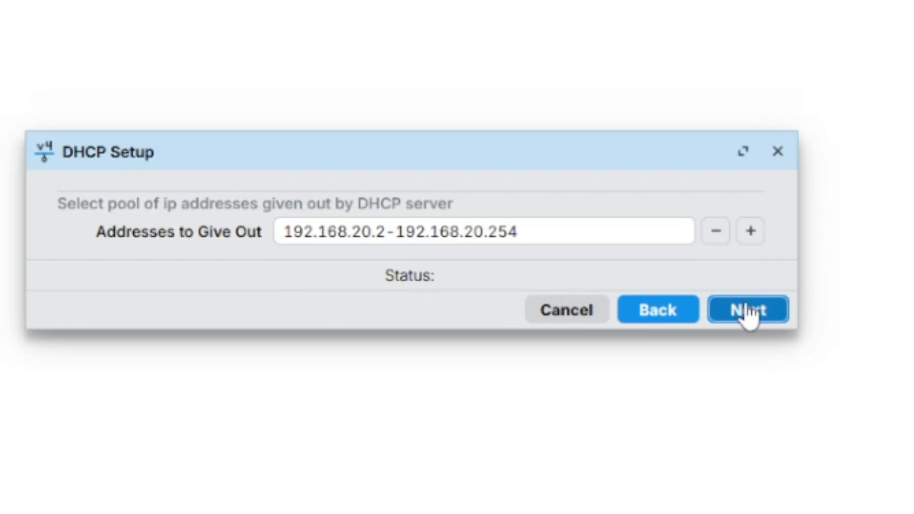
click(746, 309)
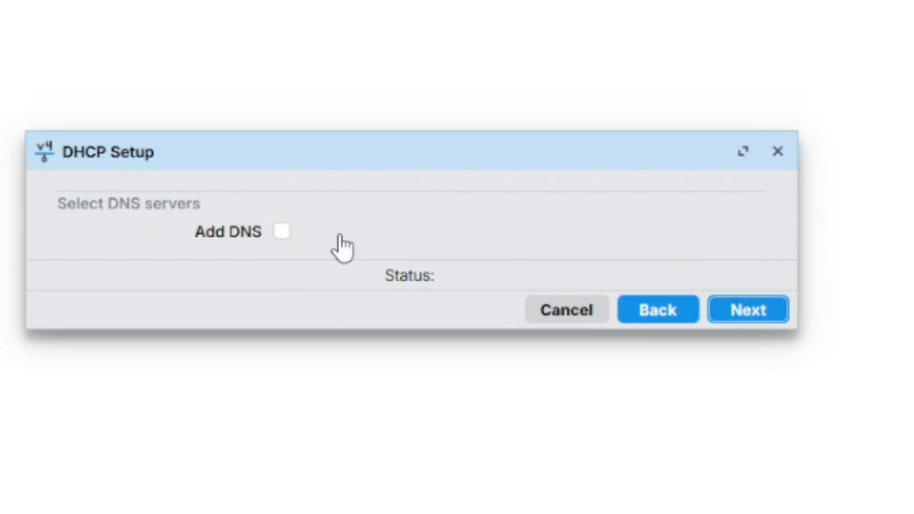
click(745, 323)
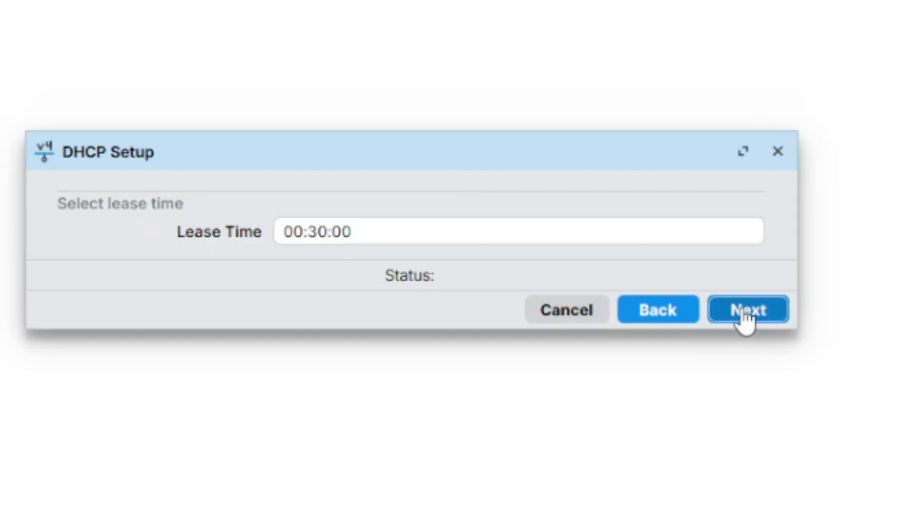
click(745, 321)
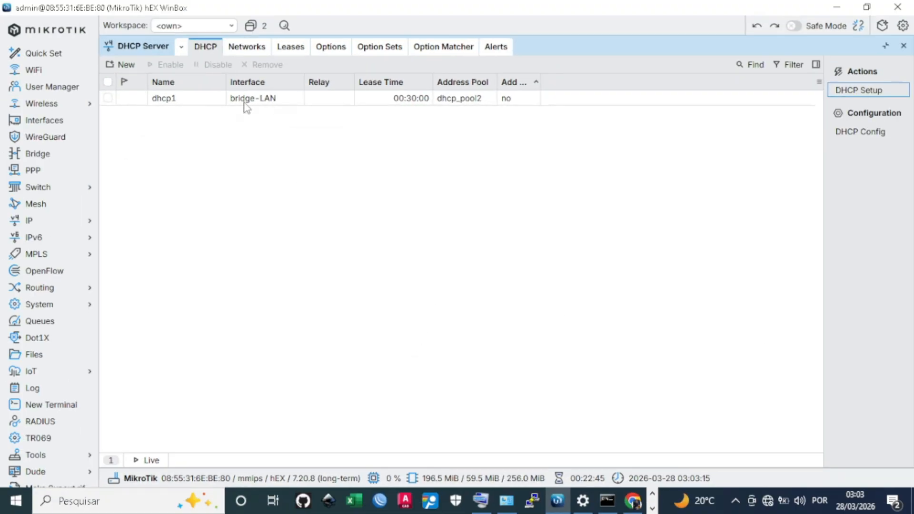
click(245, 102)
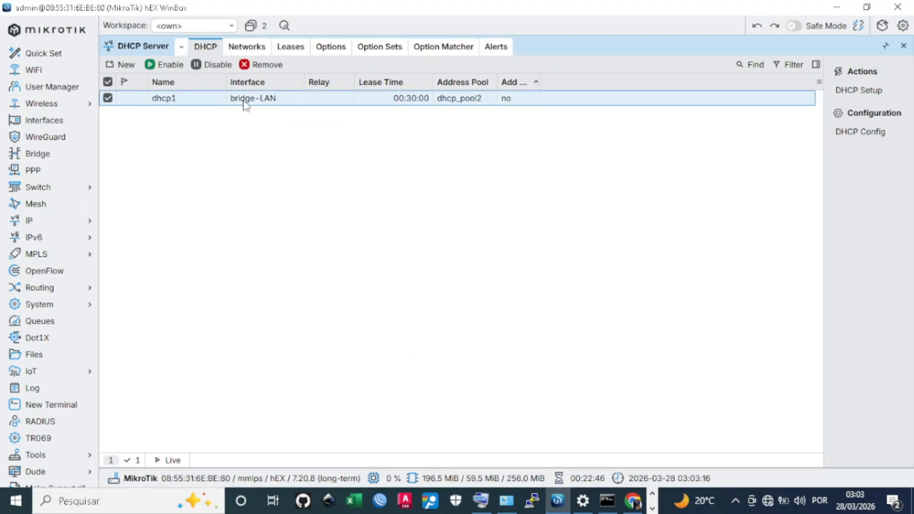
click(485, 276)
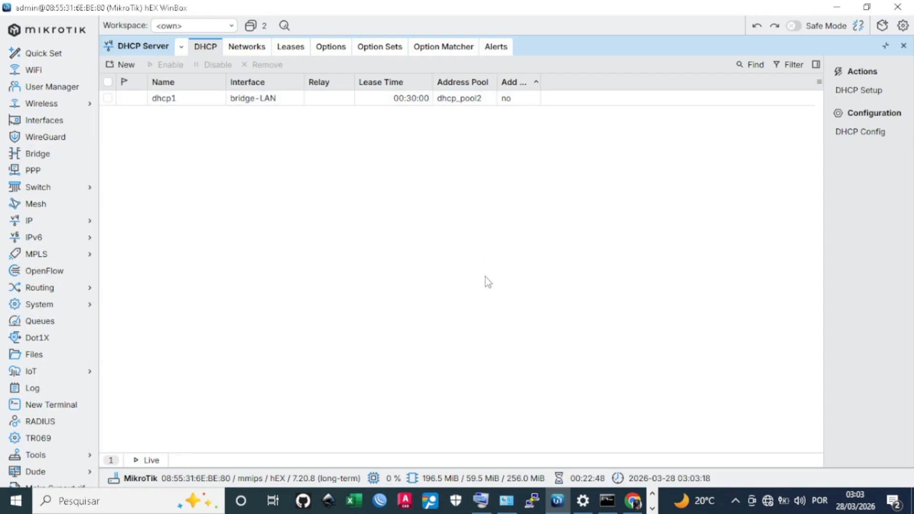
click(607, 500)
Release the PC's IP lease again with ipconfig /release
click(379, 405)
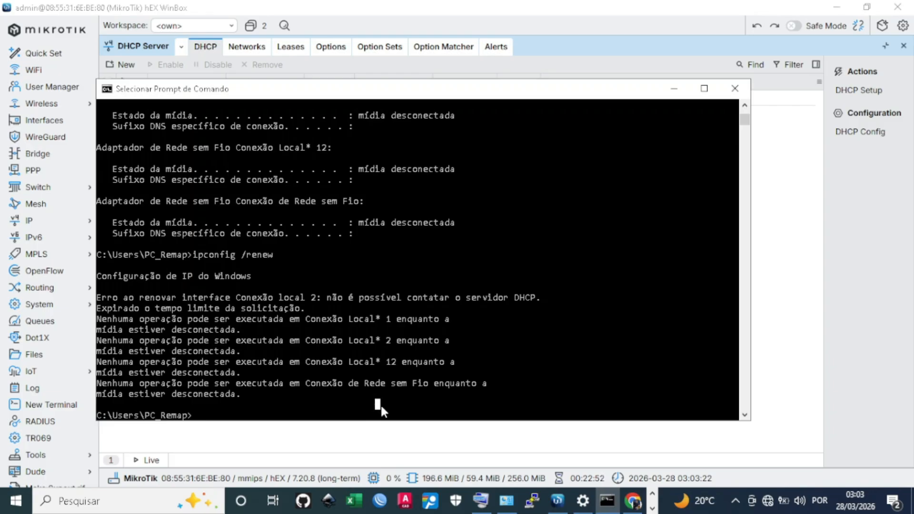
key(Up)
key(Up)
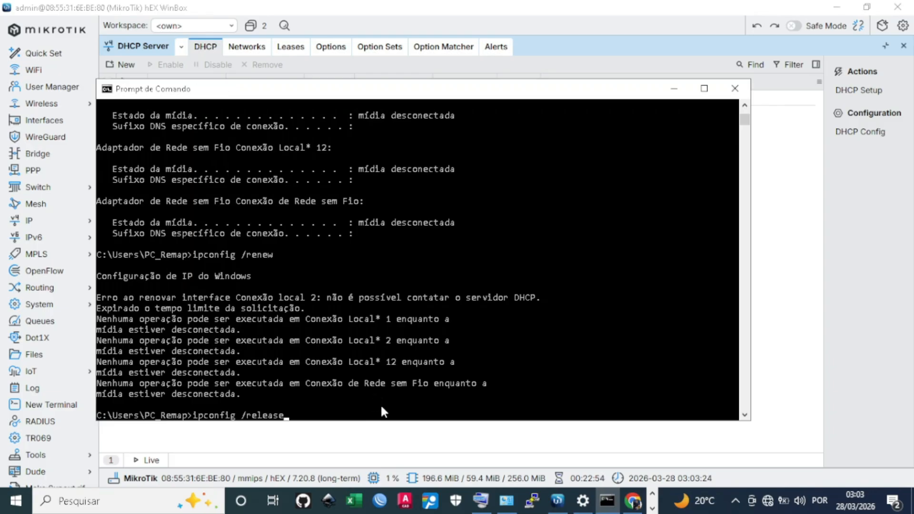
key(Down)
key(Up)
key(Return)
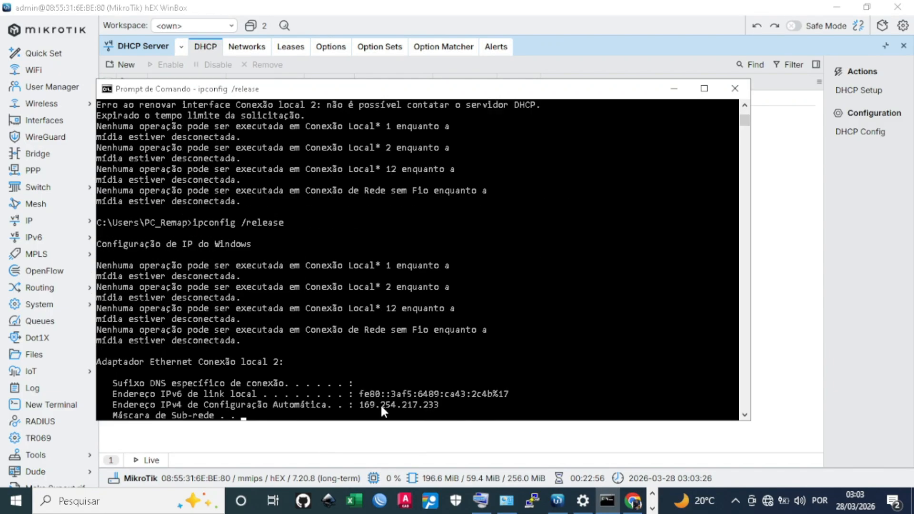
Renew with ipconfig /renew and confirm 192.168.20.254 with gateway 192.168.20.1
key(Up)
key(Up)
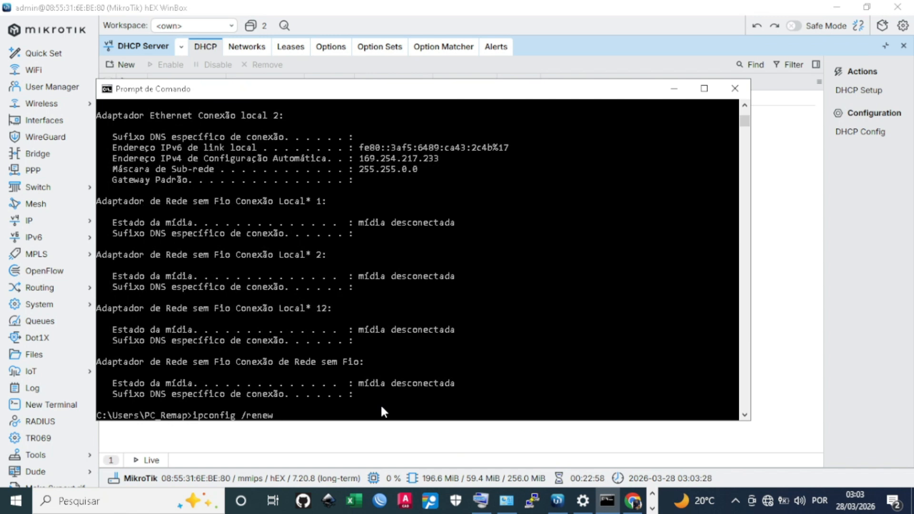
key(Return)
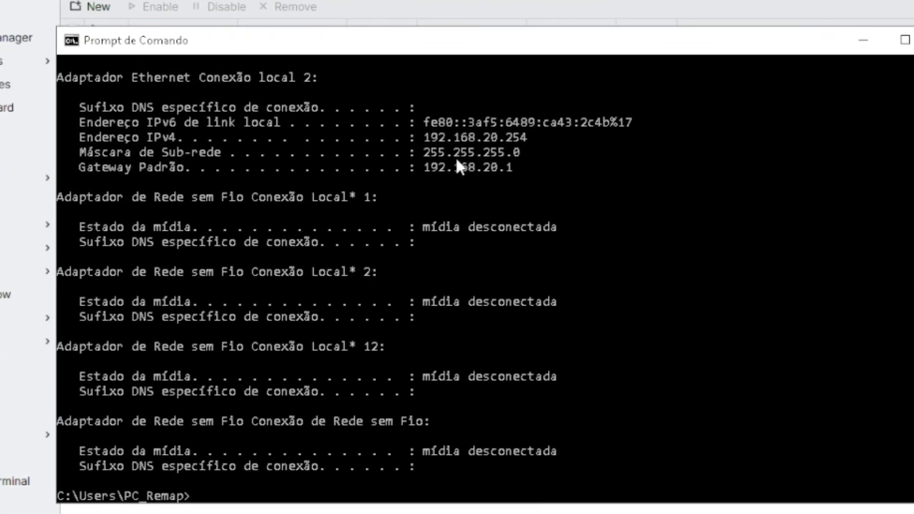
drag(568, 117, 610, 118)
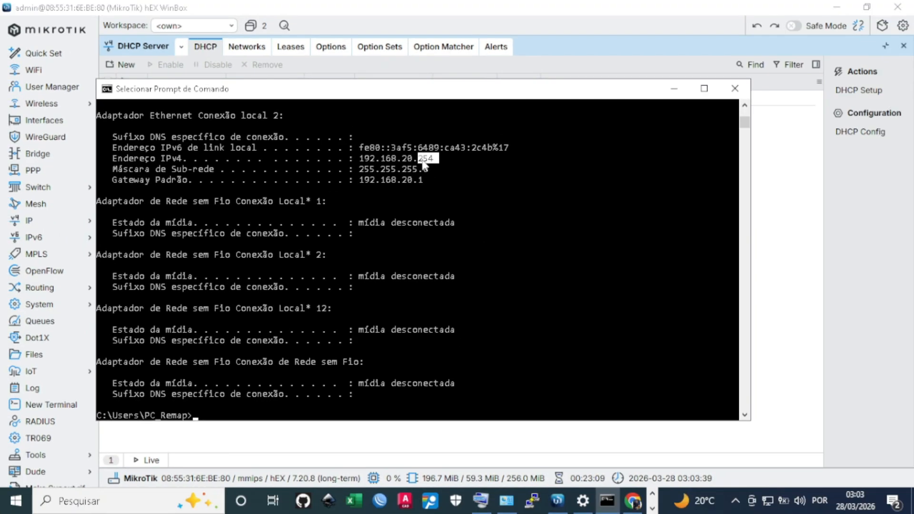
click(674, 89)
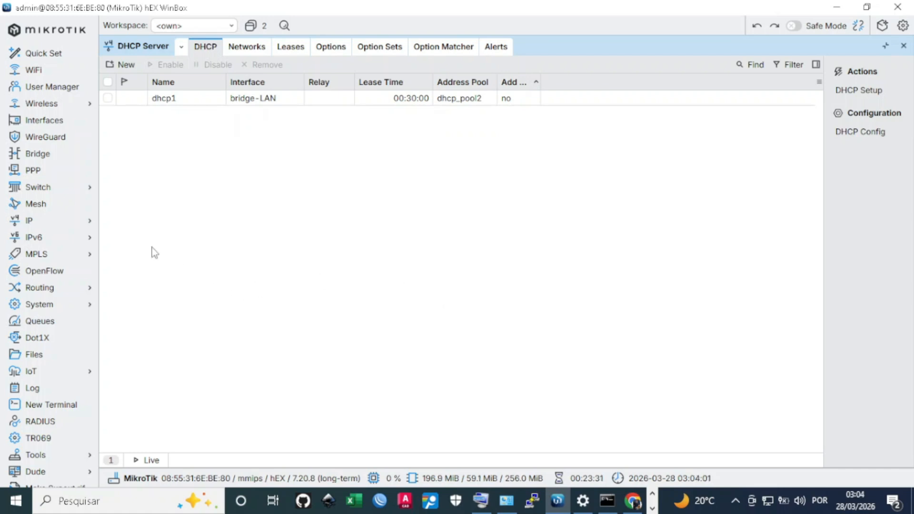
Open the Firewall window from the IP menu
click(69, 227)
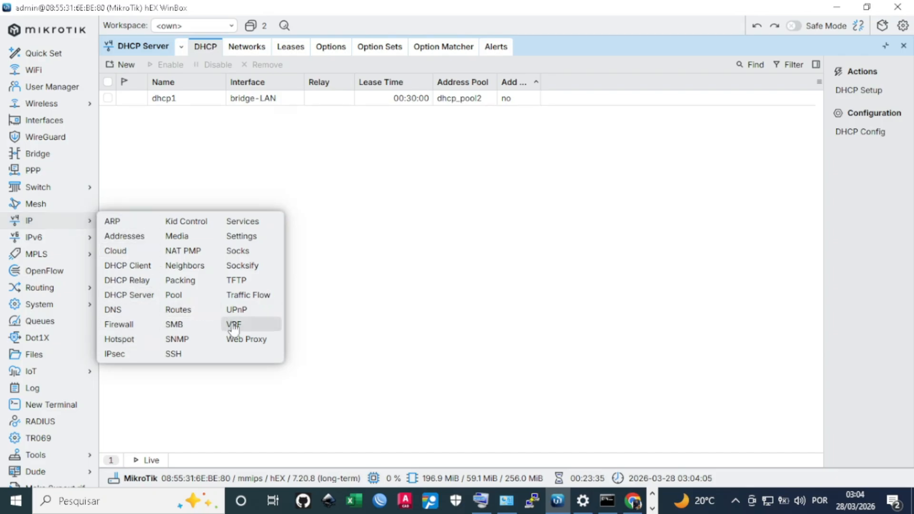
click(128, 325)
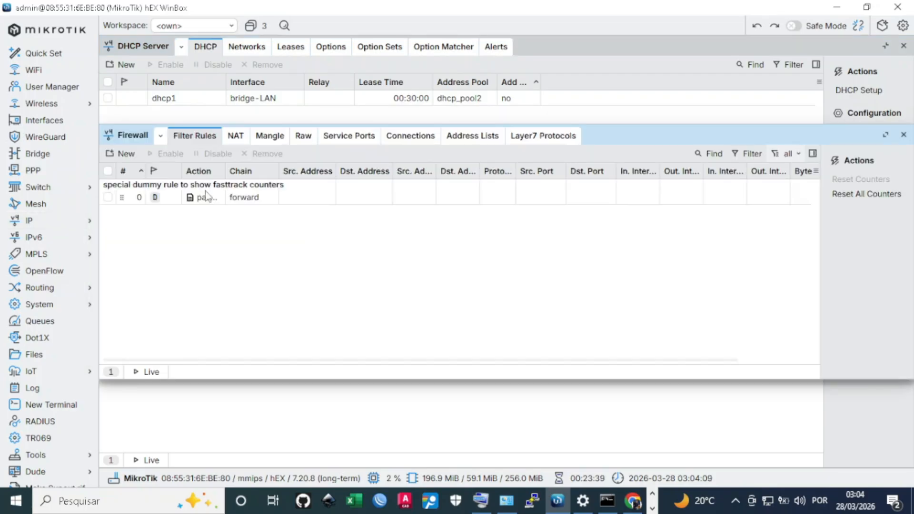
Create a new srcnat NAT rule with Out. Interface ether5
click(235, 136)
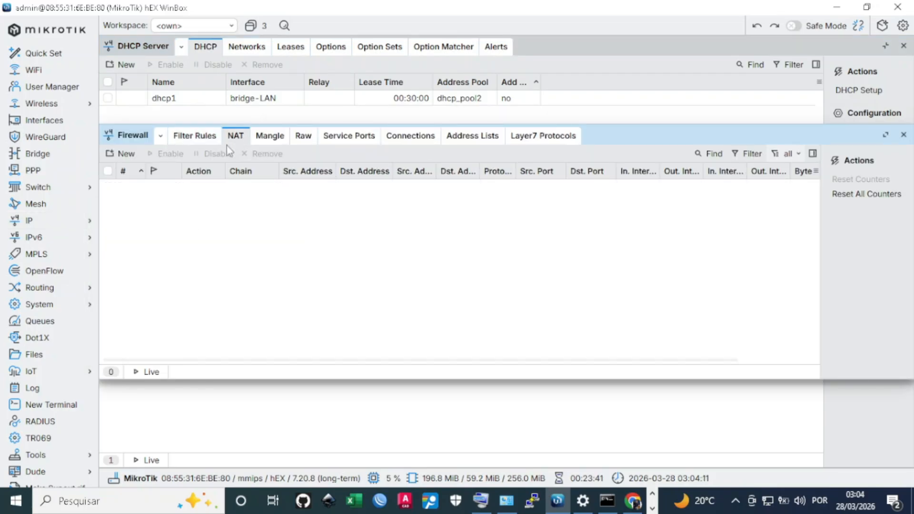
click(123, 158)
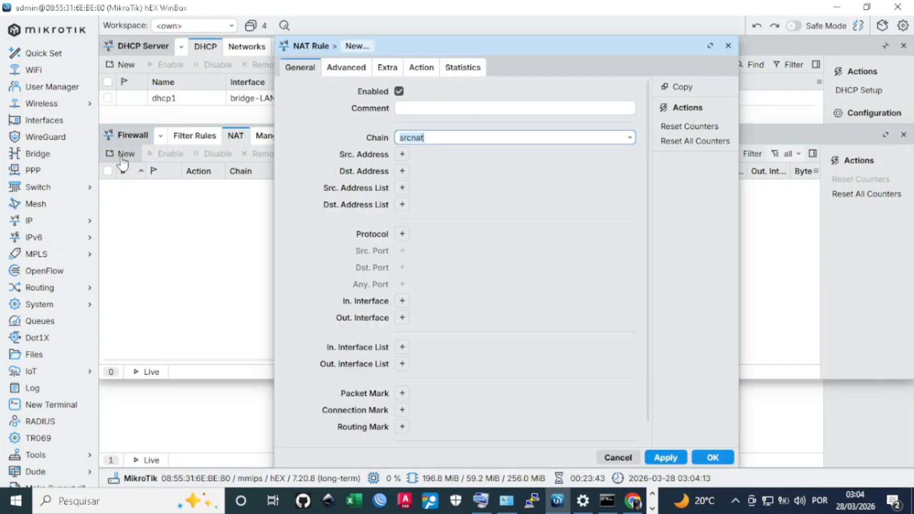
click(428, 138)
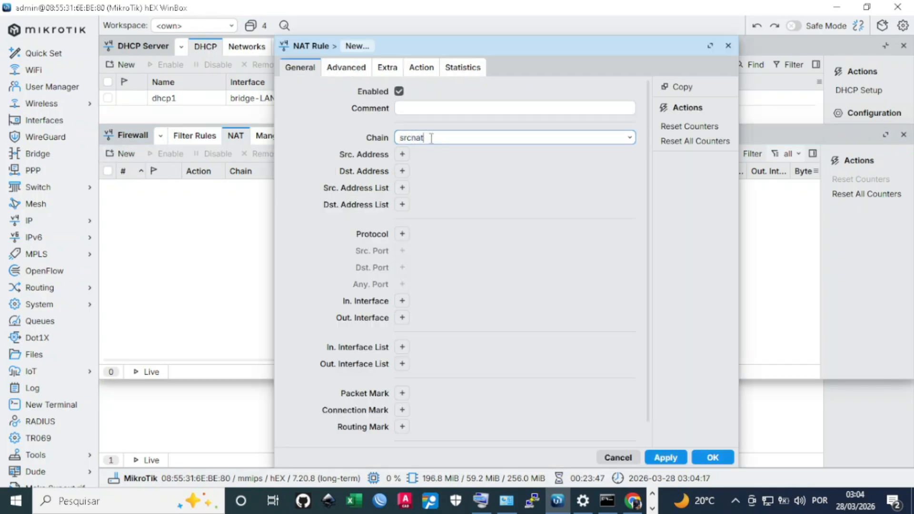
drag(430, 138, 401, 138)
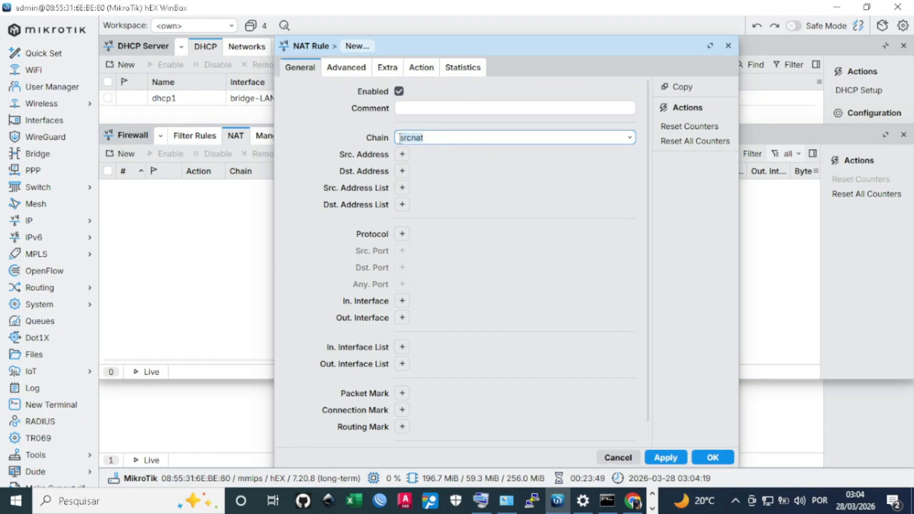
click(440, 138)
click(403, 317)
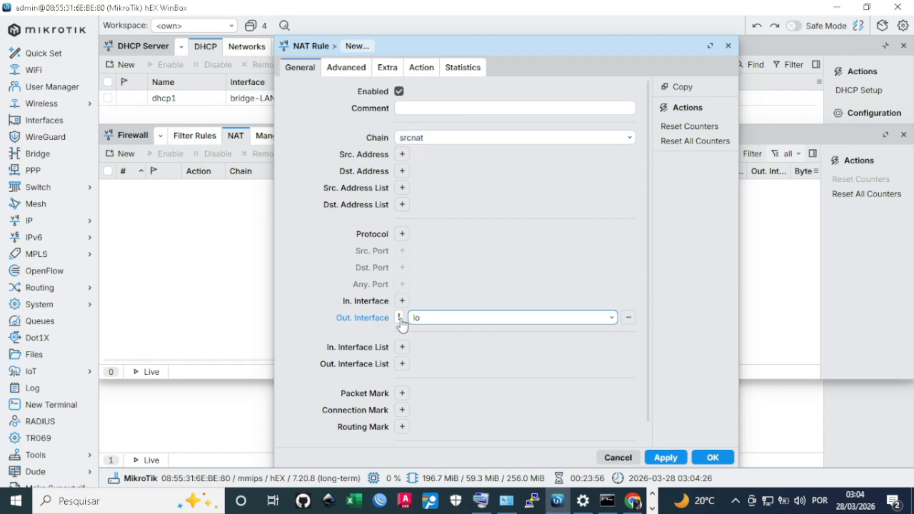
click(449, 317)
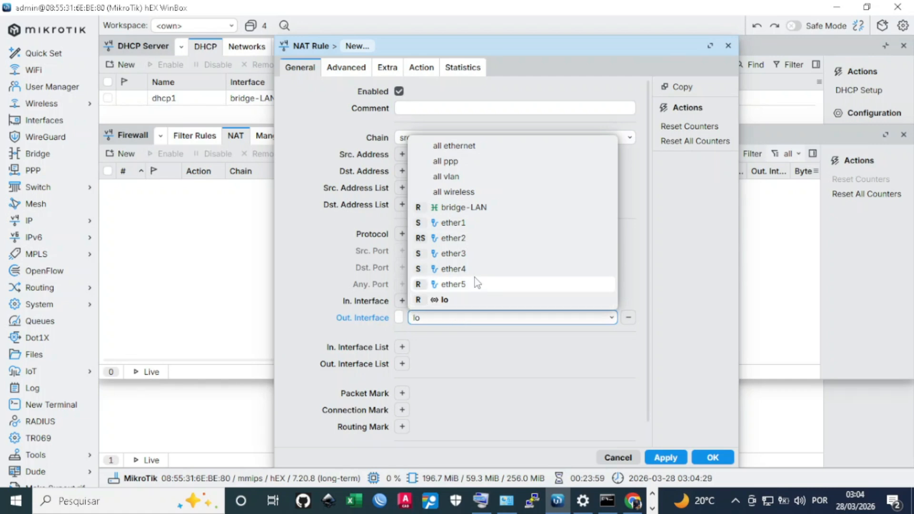
click(453, 284)
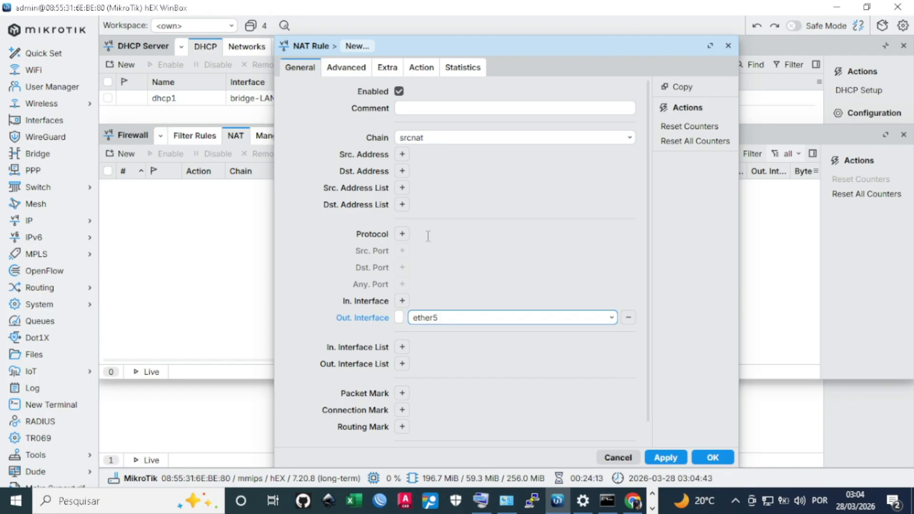
Set the rule's action to masquerade and save it
click(420, 70)
click(436, 93)
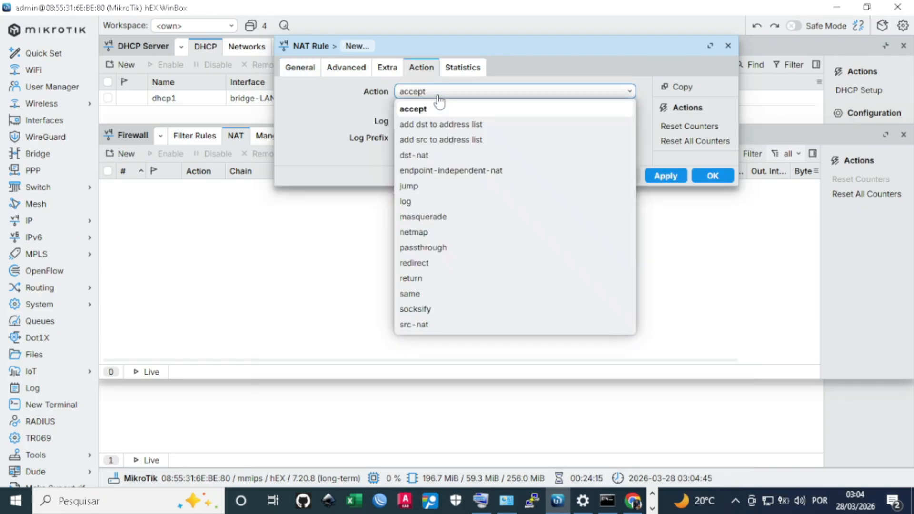
click(451, 218)
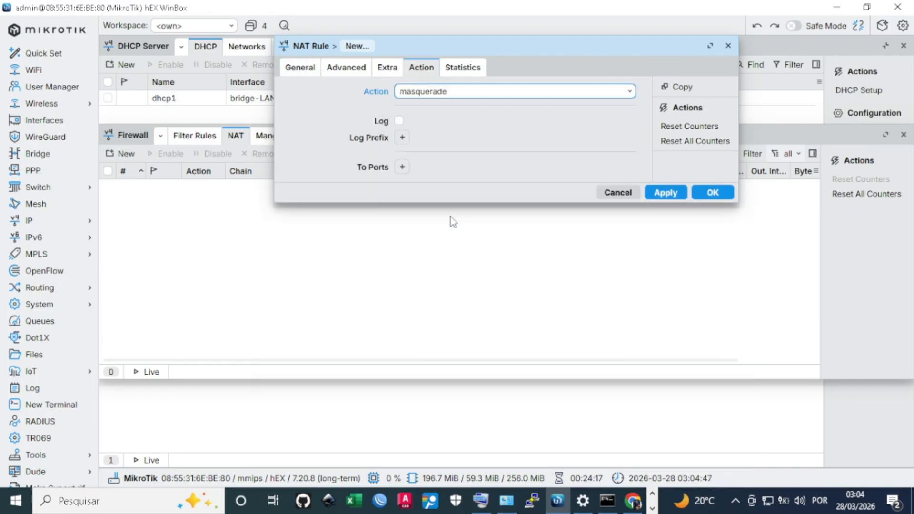
click(684, 192)
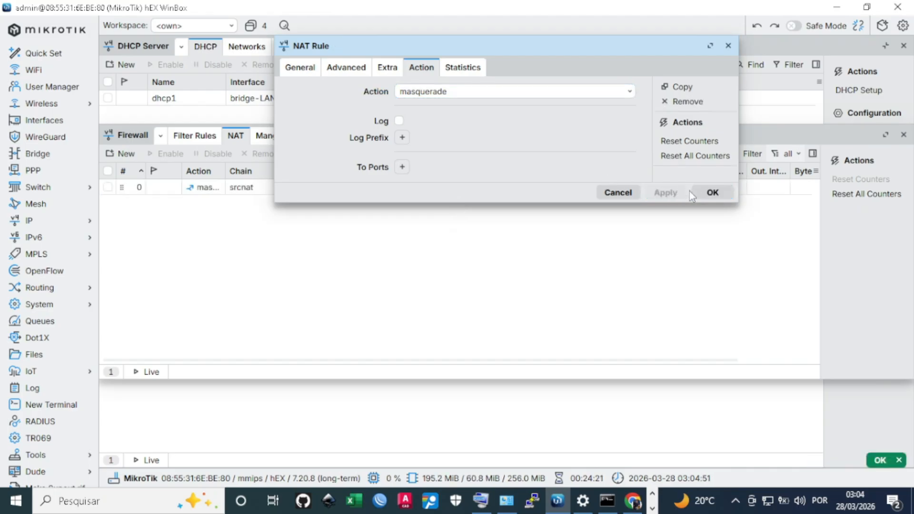
click(712, 194)
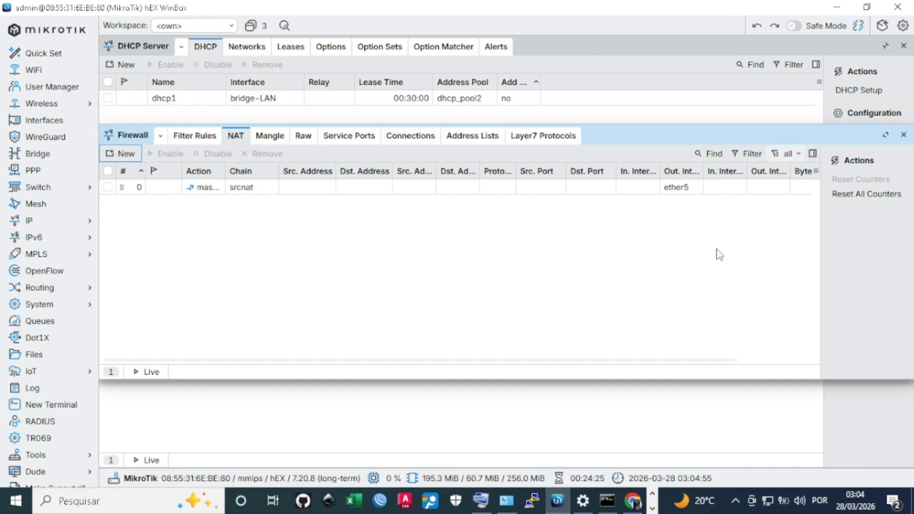
Resize NAT columns to reveal the masquerade rule's 2 packets, then close Firewall
drag(790, 172, 712, 178)
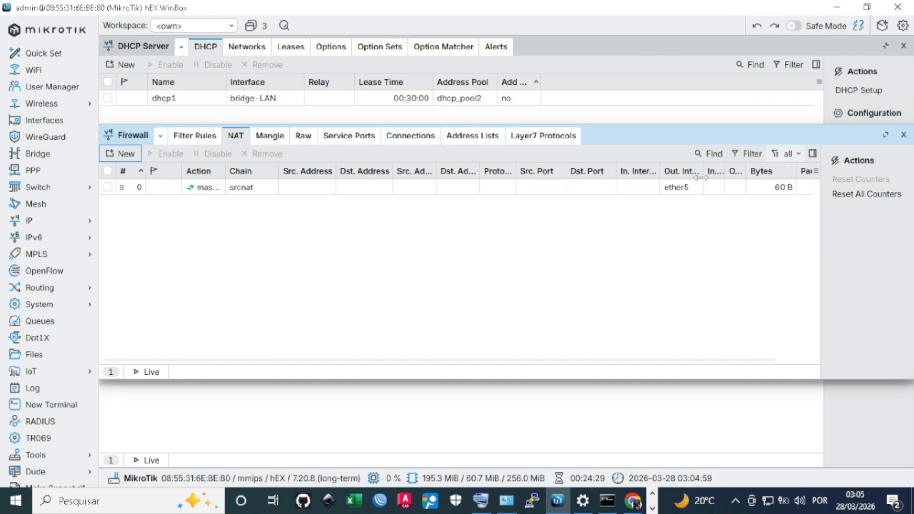
drag(796, 176, 768, 175)
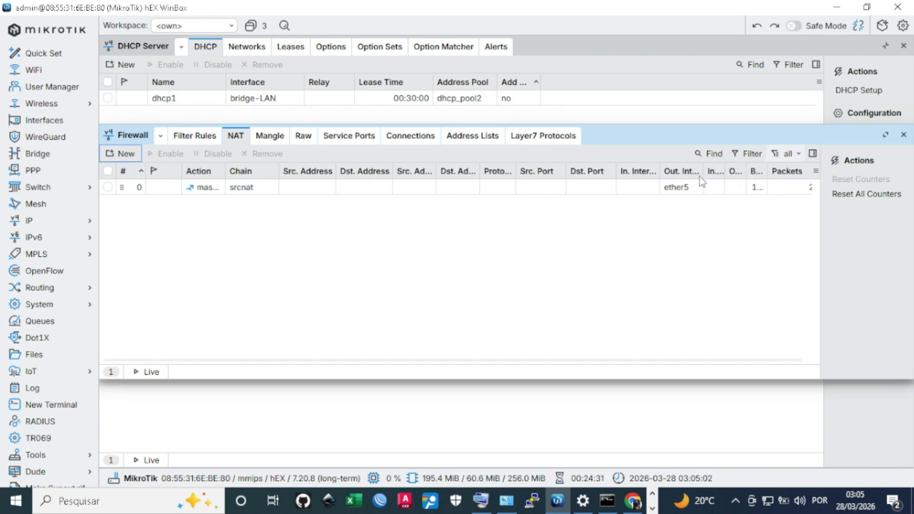
drag(658, 171, 637, 172)
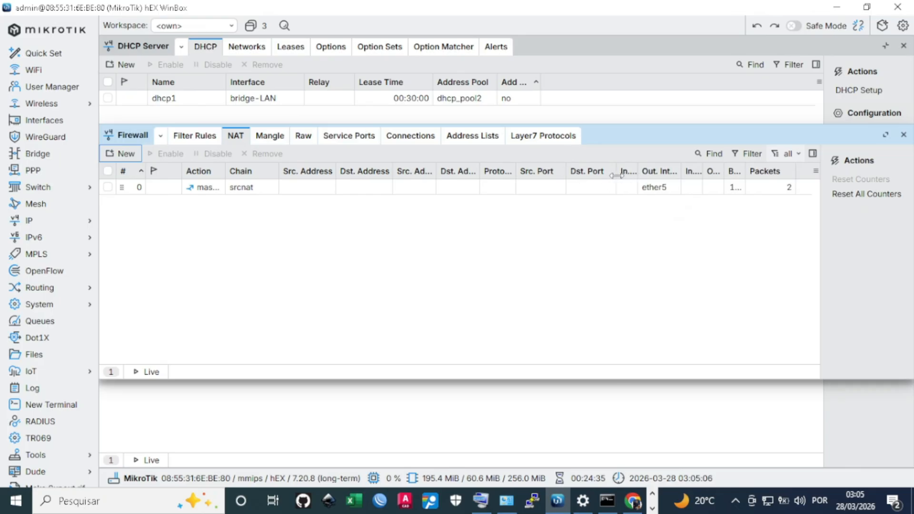
drag(615, 175, 588, 174)
drag(767, 169, 783, 170)
click(762, 191)
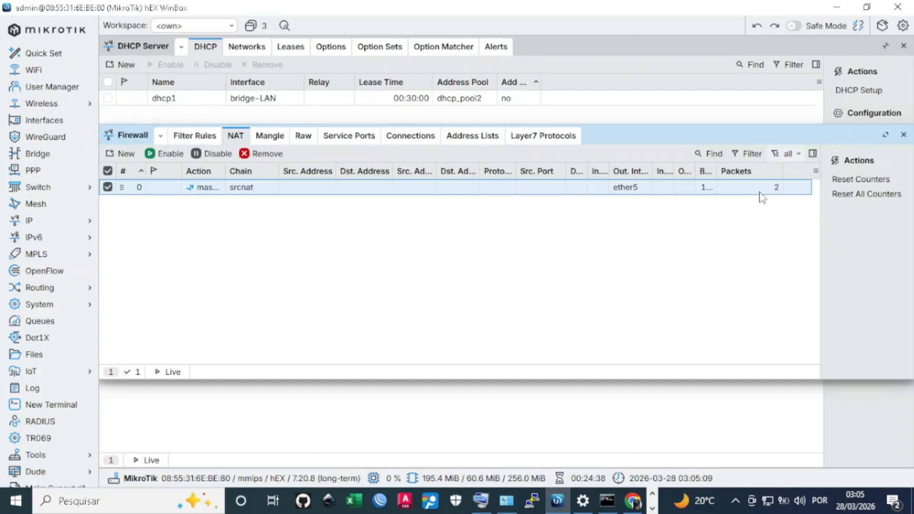
click(903, 135)
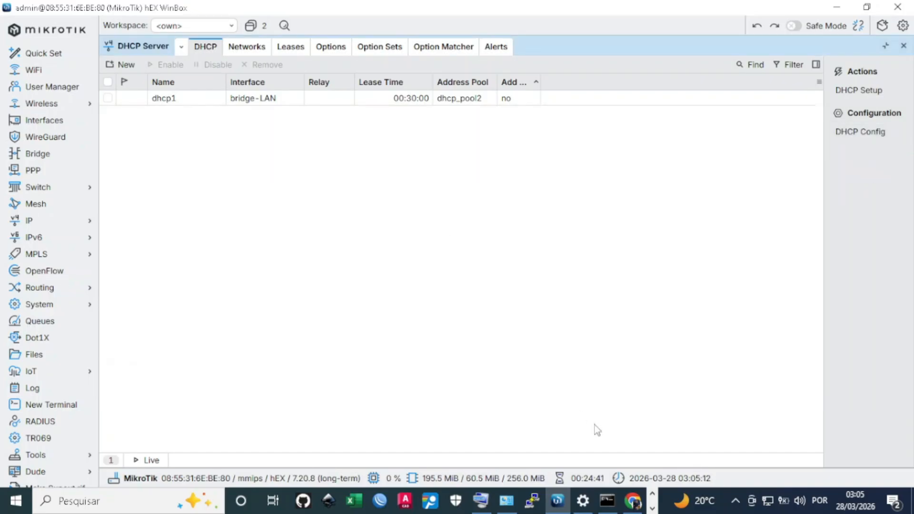
Reload YouTube in Chrome, which still shows offline, then minimize Chrome back to WinBox
click(628, 508)
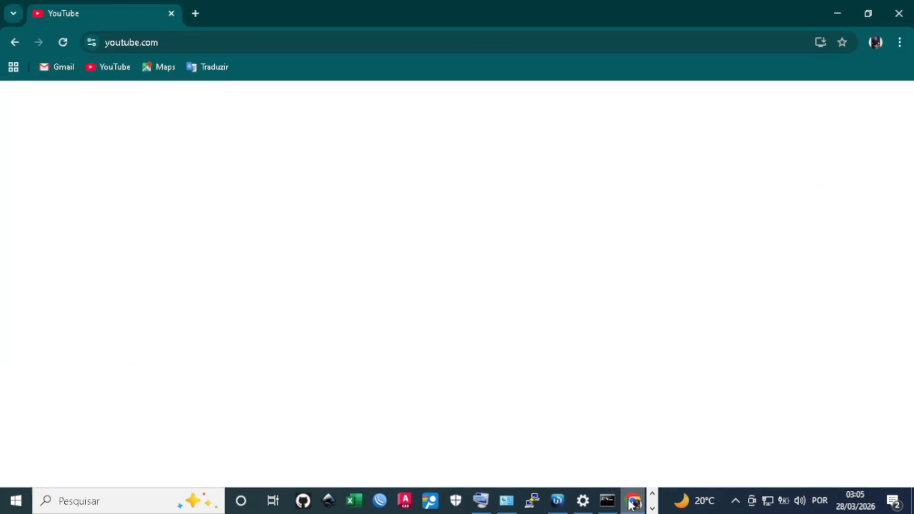
click(63, 42)
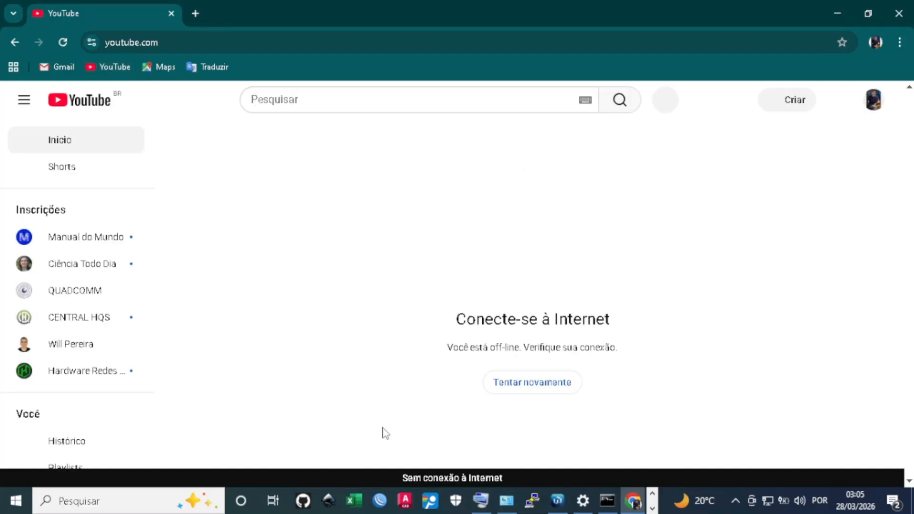
click(836, 13)
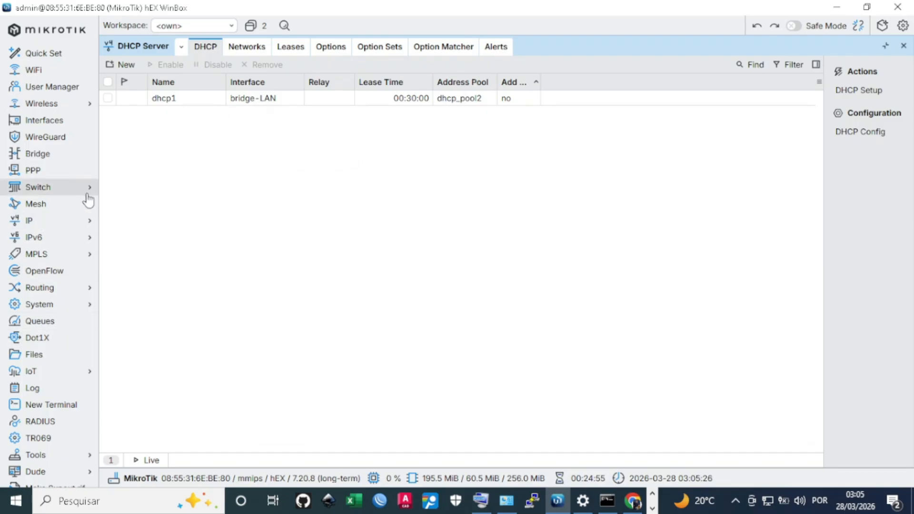
Inspect the dhcp1 server entry on bridge-LAN, then close the DHCP Server window
click(207, 103)
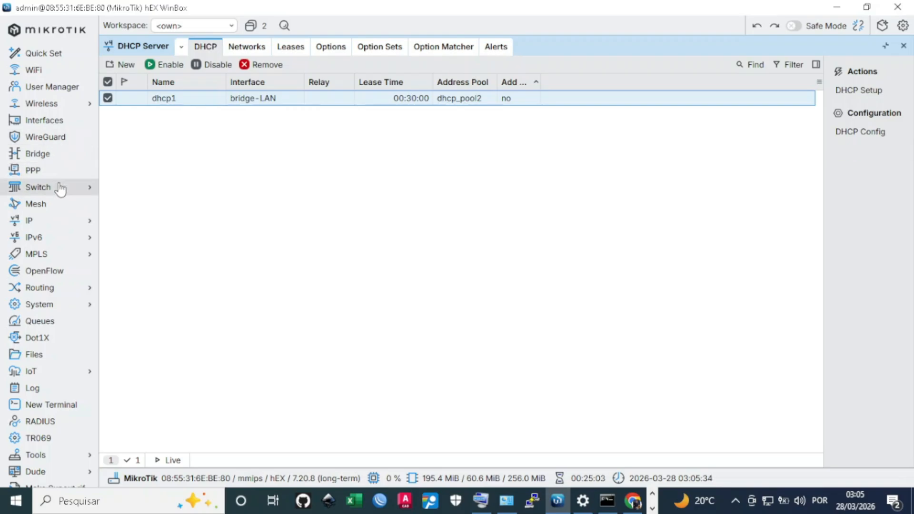
click(283, 218)
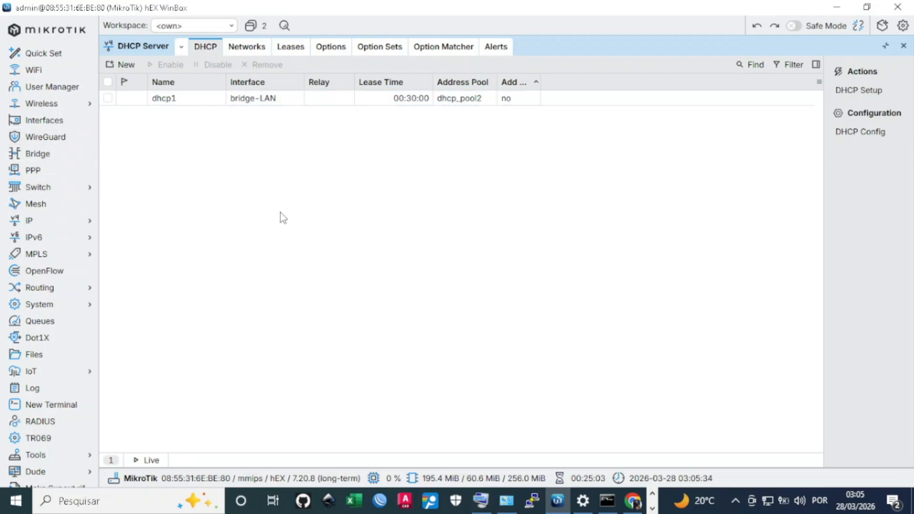
click(177, 100)
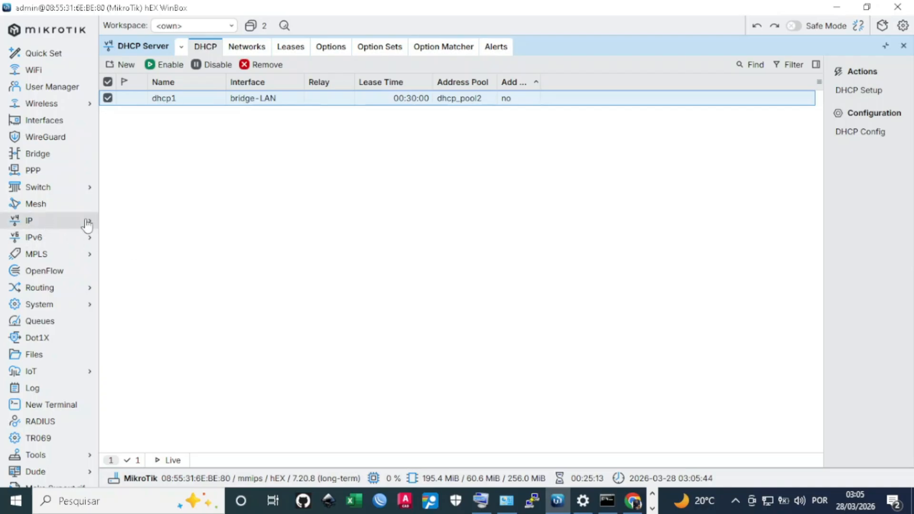
click(230, 177)
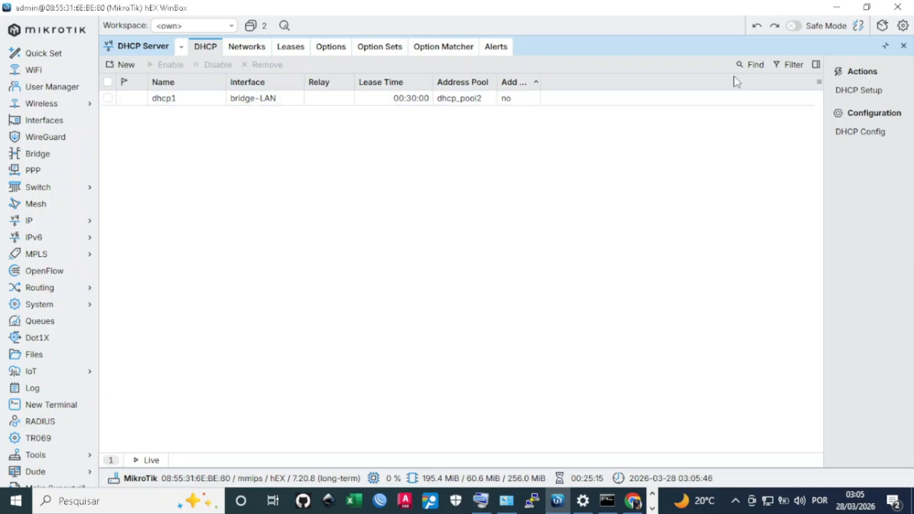
click(903, 46)
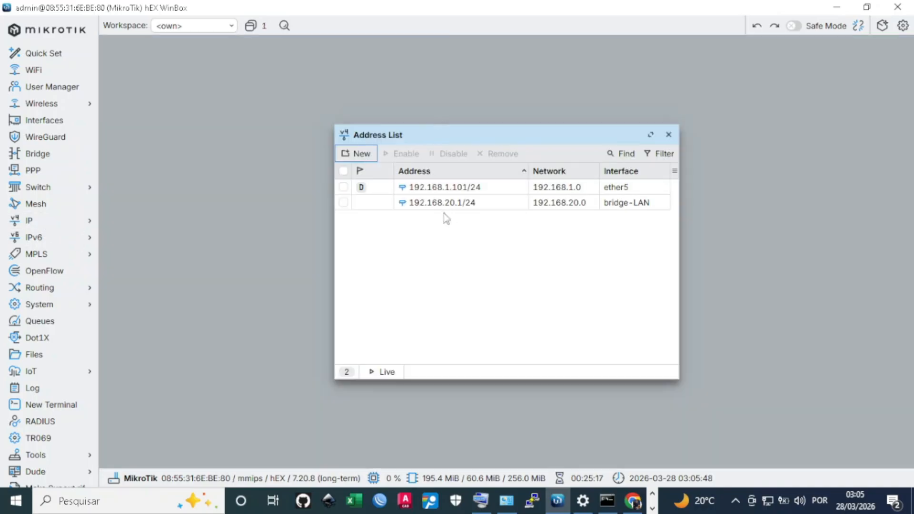
Inspect the 192.168.1.101/24 address on ether5 and widen the Address List window
click(492, 186)
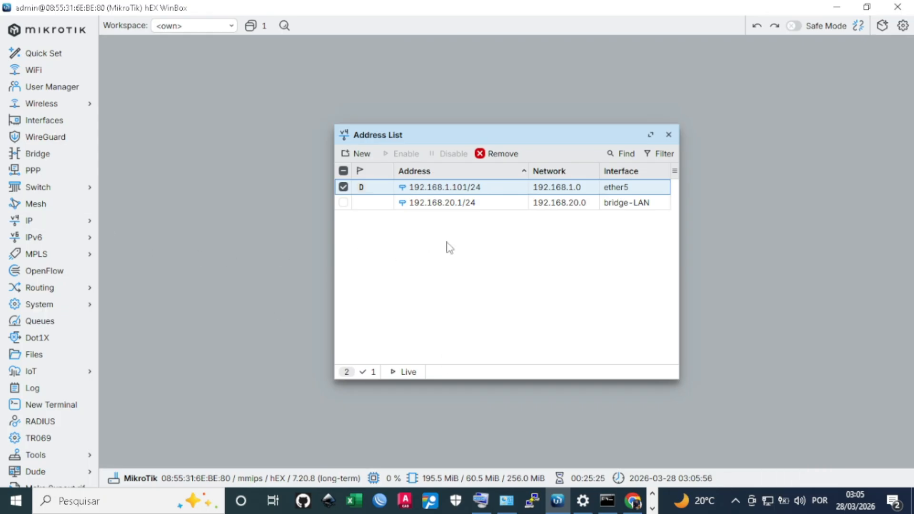
click(551, 332)
drag(335, 246, 246, 244)
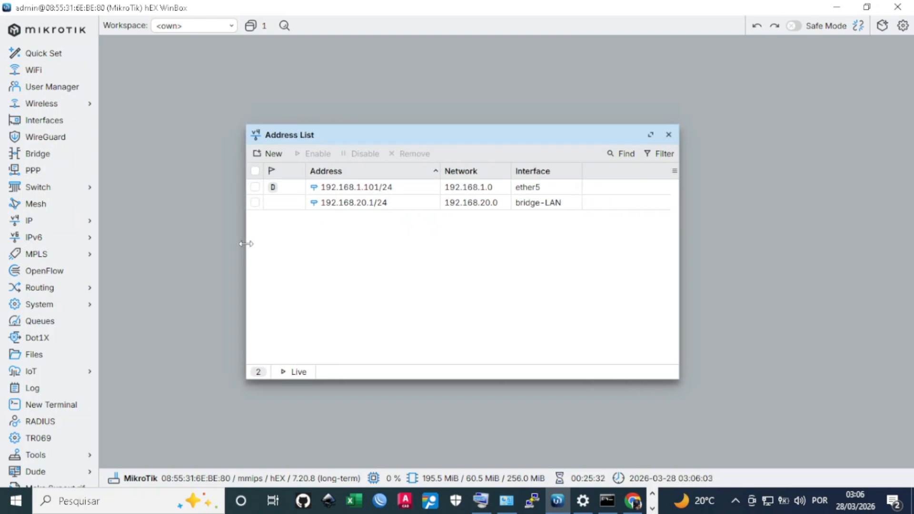
click(57, 222)
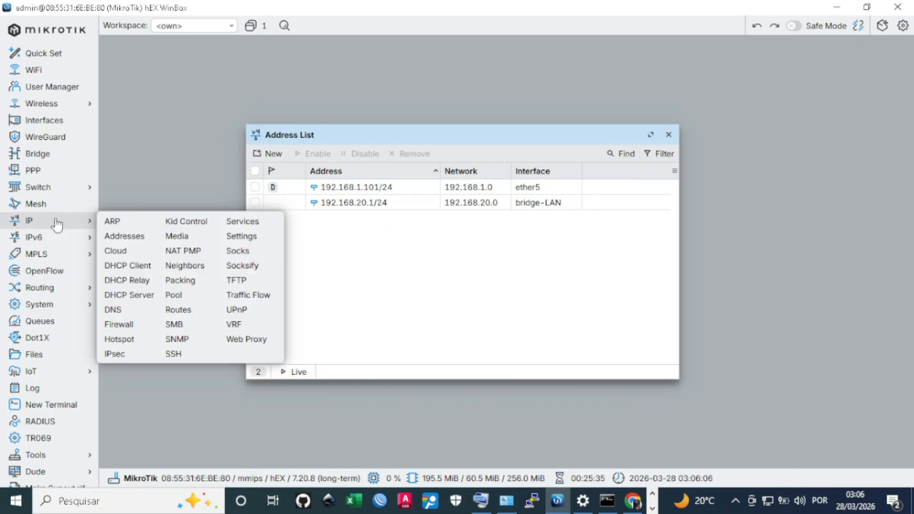
Check that DNS Settings list 192.168.1.1 as the dynamic server, then close DNS Settings
click(123, 310)
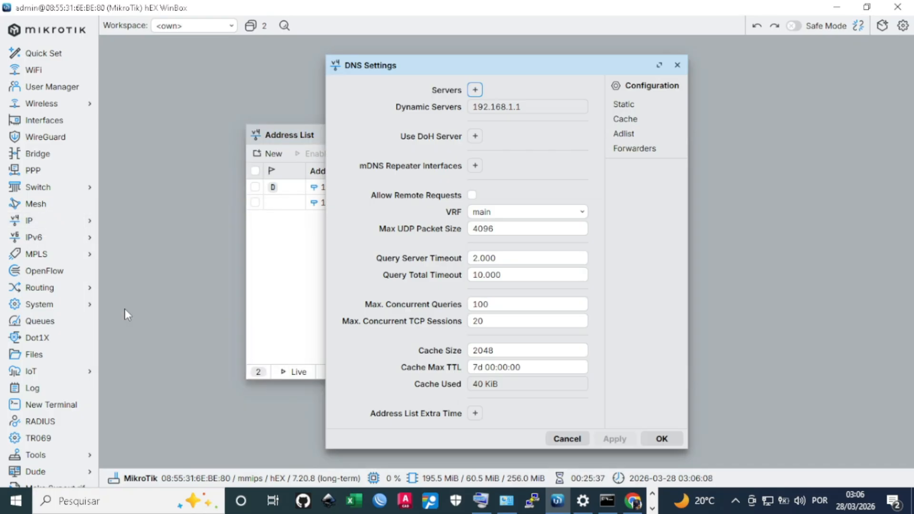
click(498, 105)
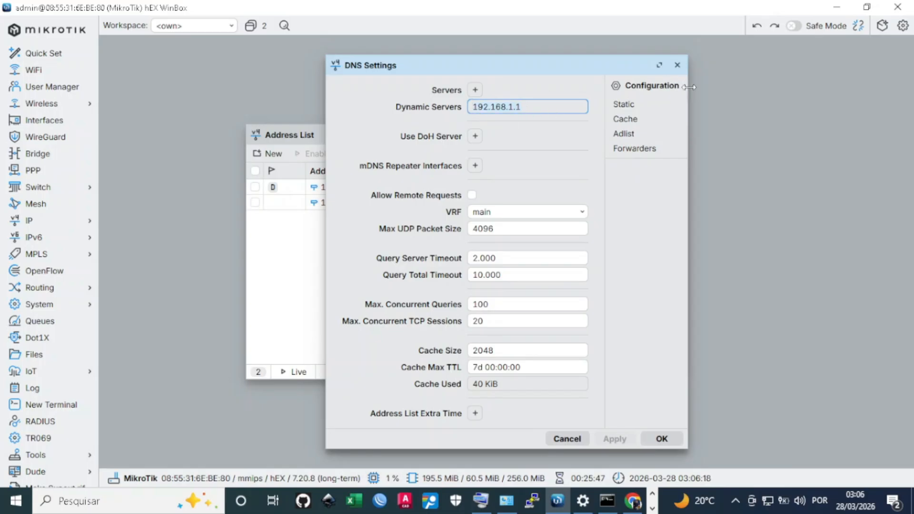
click(677, 65)
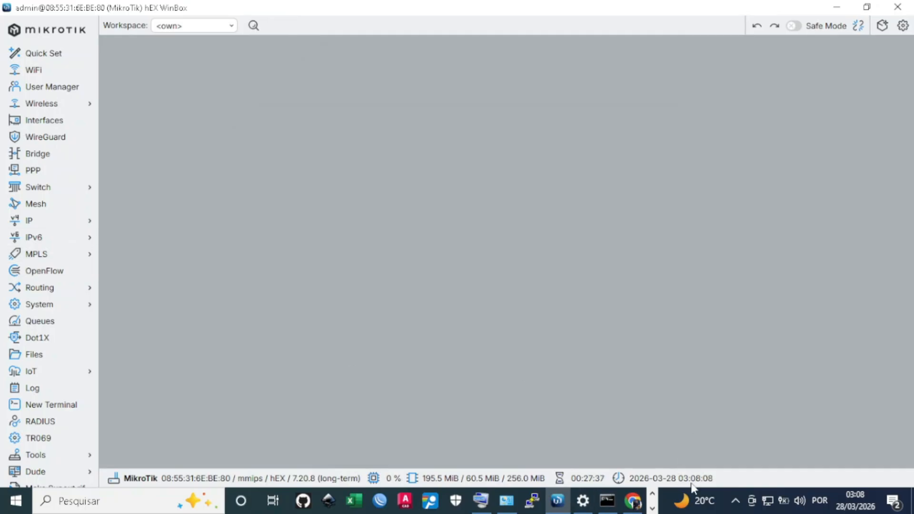
Read the ipconfig output in Command Prompt, IPv4 192.168.20.254 and gateway 192.168.20.1, then minimize it
mouse_move(637, 497)
right_click(670, 479)
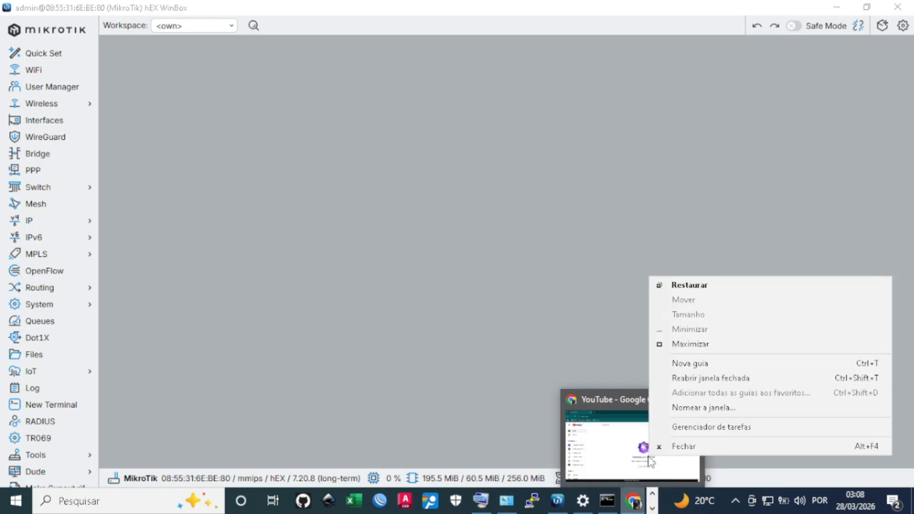
right_click(613, 497)
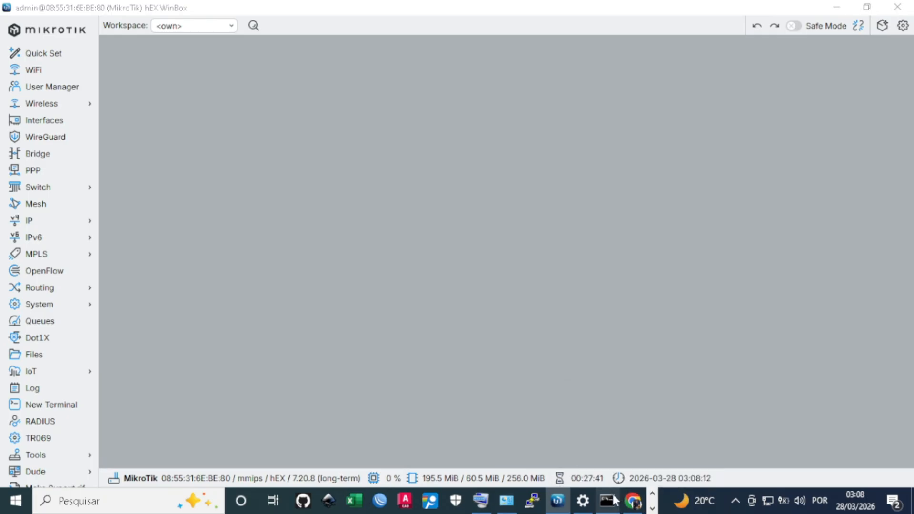
click(404, 328)
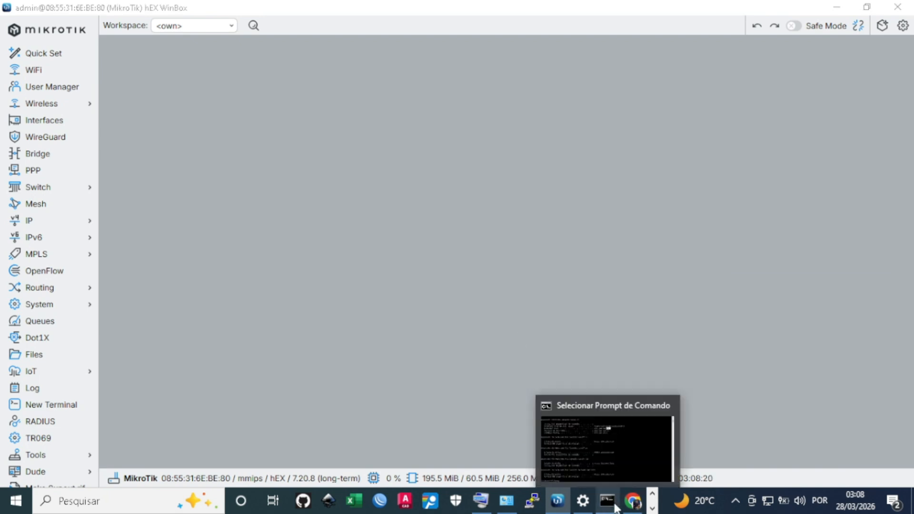
click(615, 507)
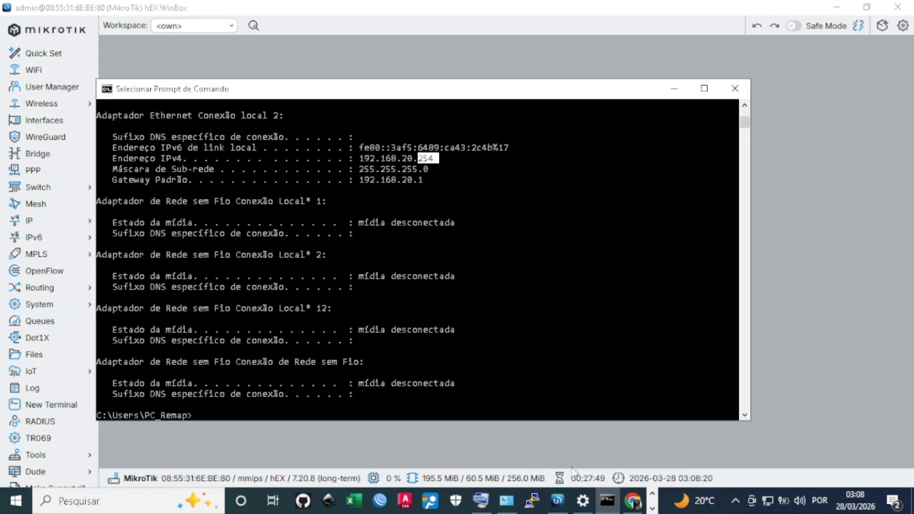
click(674, 88)
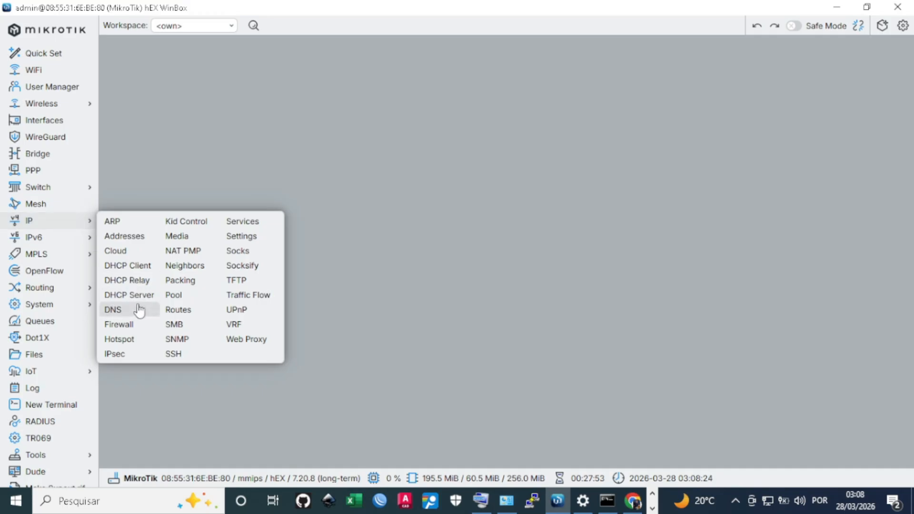
click(141, 310)
click(480, 107)
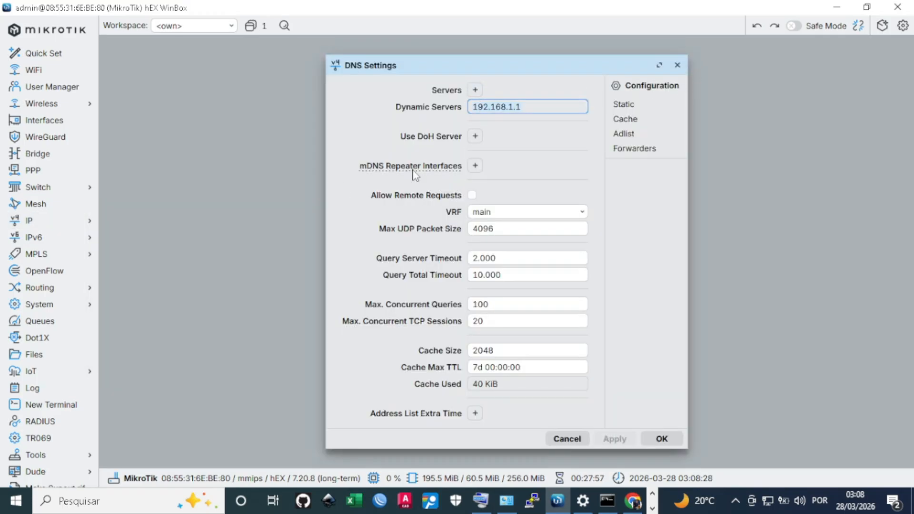
click(475, 88)
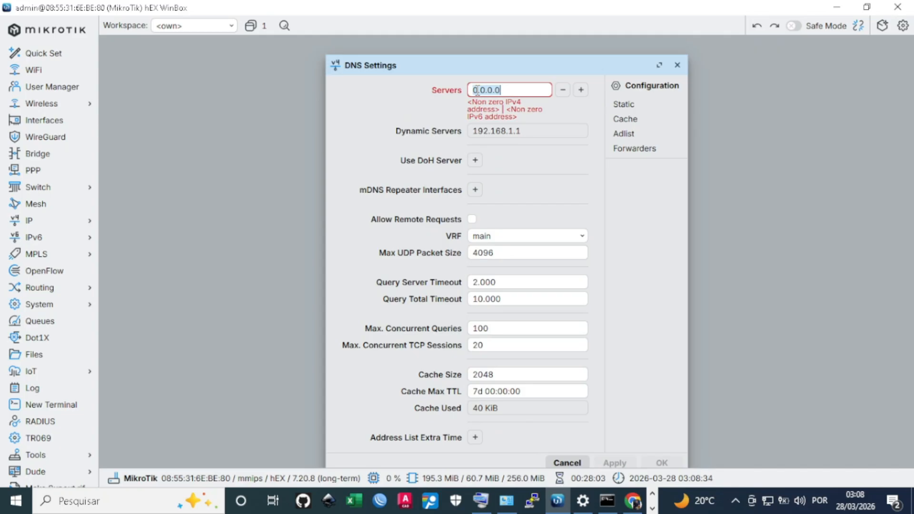
click(567, 95)
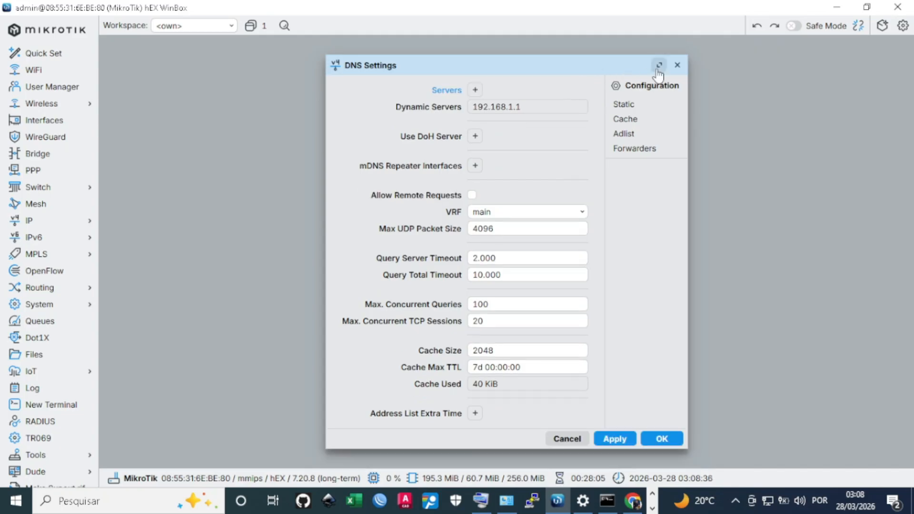
click(677, 66)
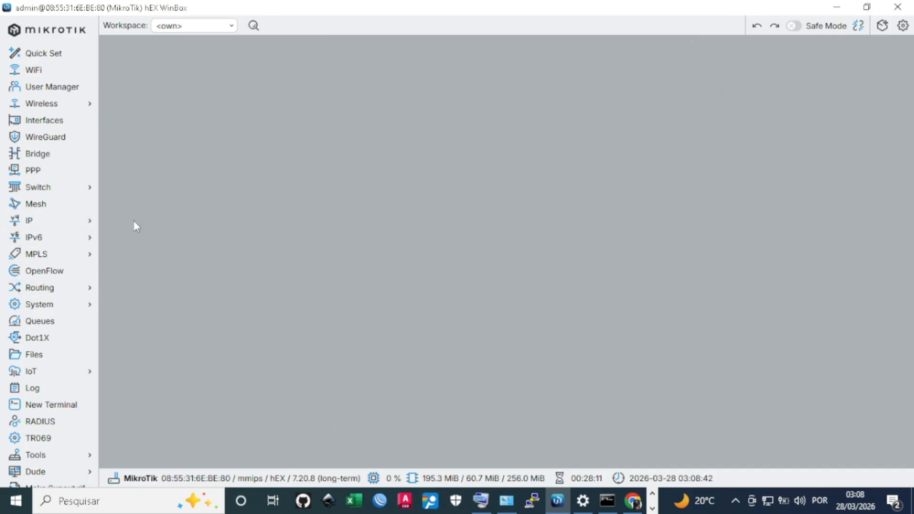
Open IP > DHCP Server and switch from the DHCP tab to Networks
click(43, 224)
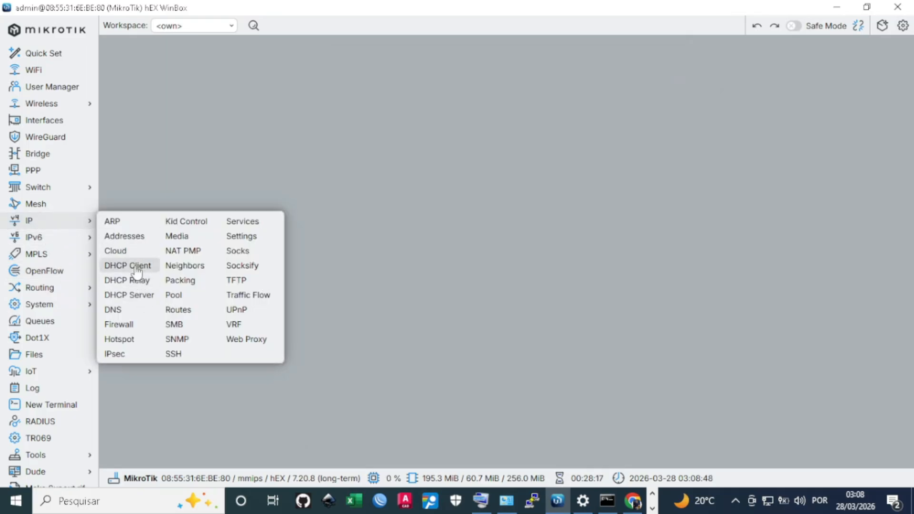
click(137, 296)
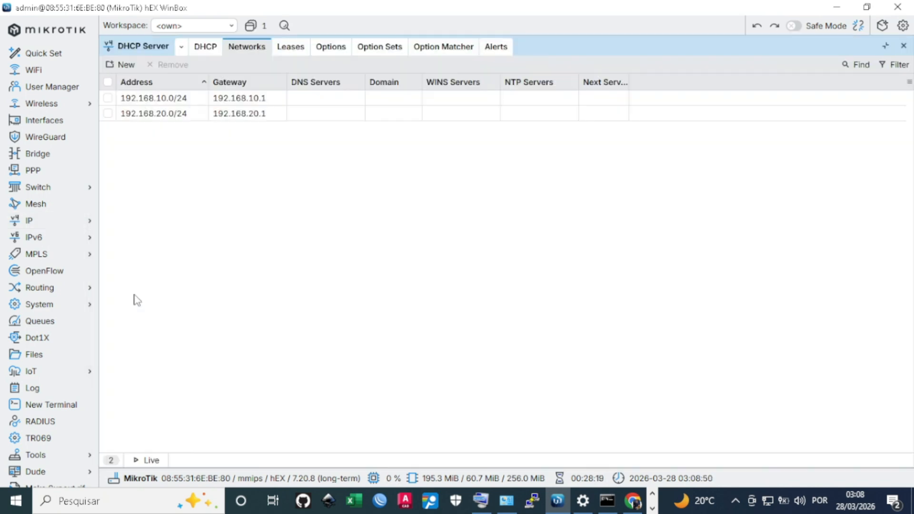
click(204, 47)
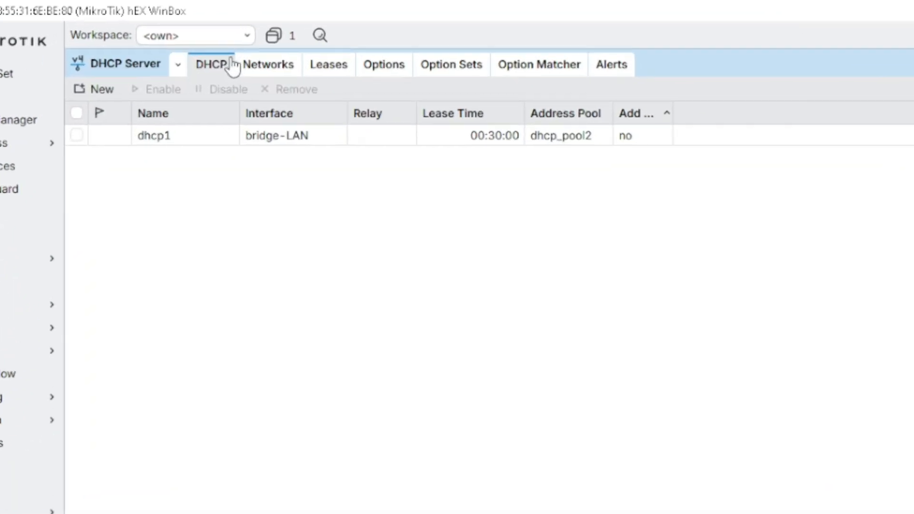
click(264, 68)
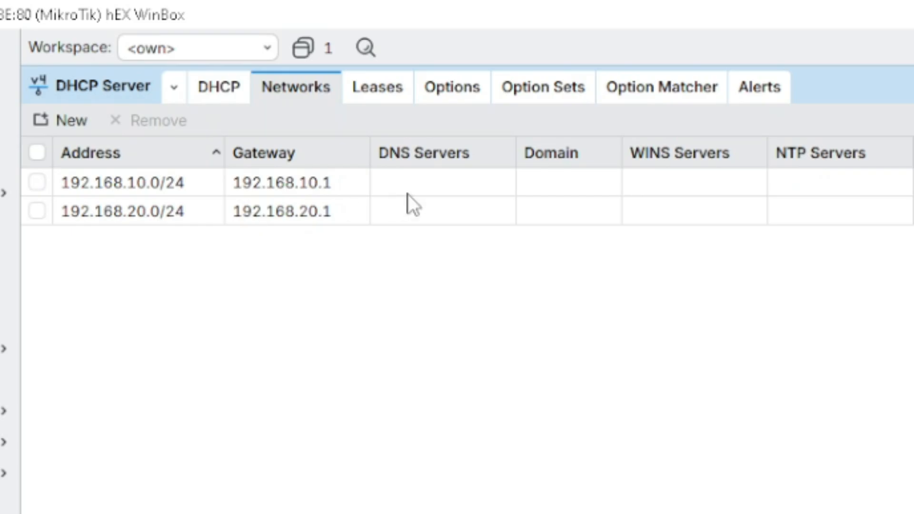
Compare the 192.168.10.0/24 and 192.168.20.0/24 network rows, neither with DNS servers
click(387, 188)
click(416, 213)
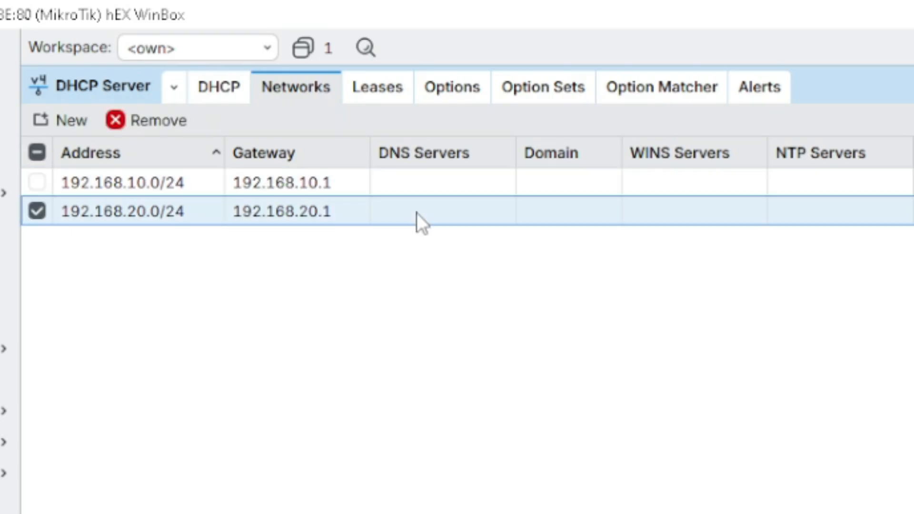
click(412, 184)
click(395, 220)
click(385, 180)
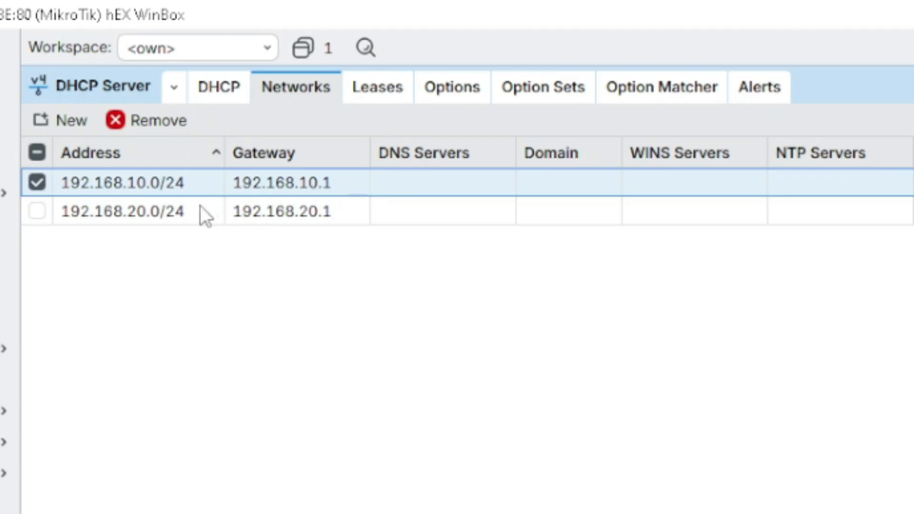
mouse_move(145, 208)
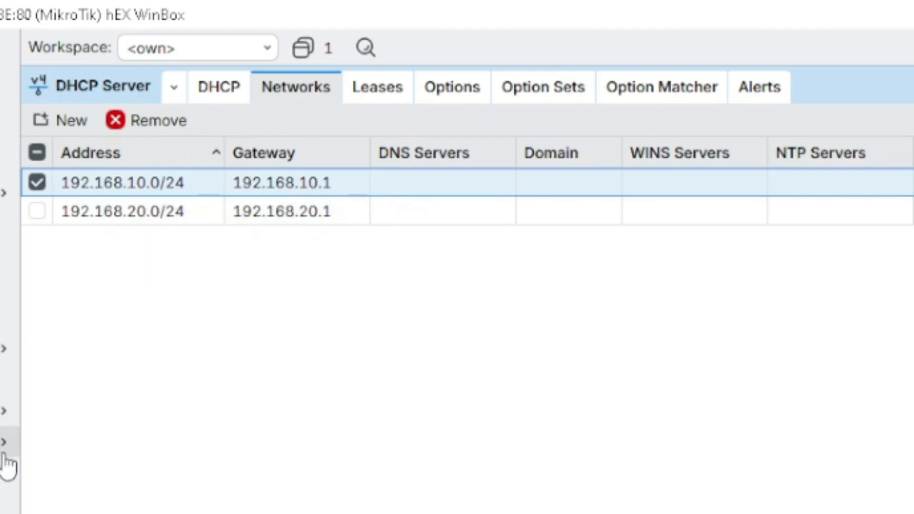
click(403, 220)
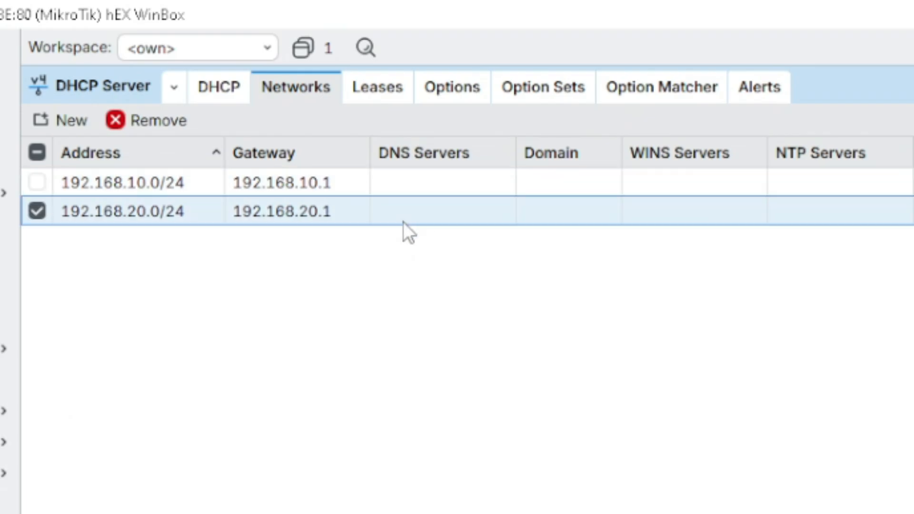
Check the dhcp1 server on bridge-LAN, then reselect both DHCP network rows
click(222, 95)
click(189, 187)
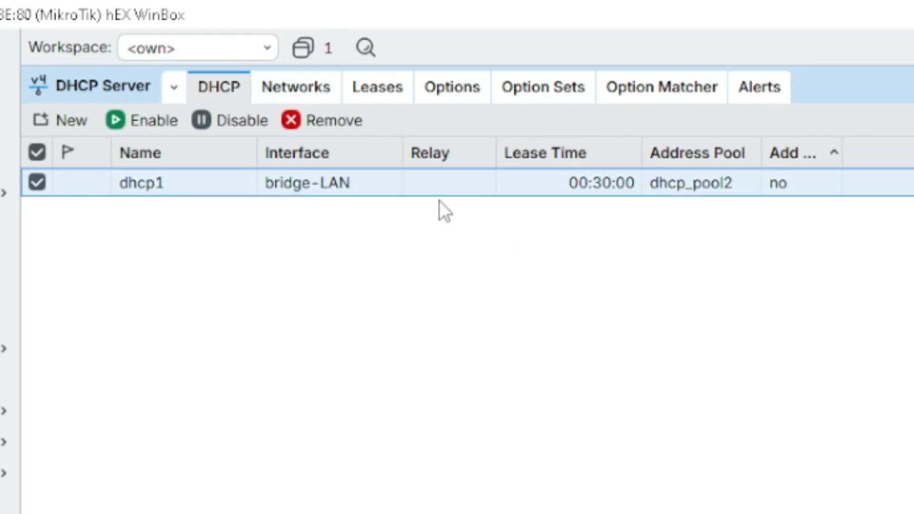
click(300, 87)
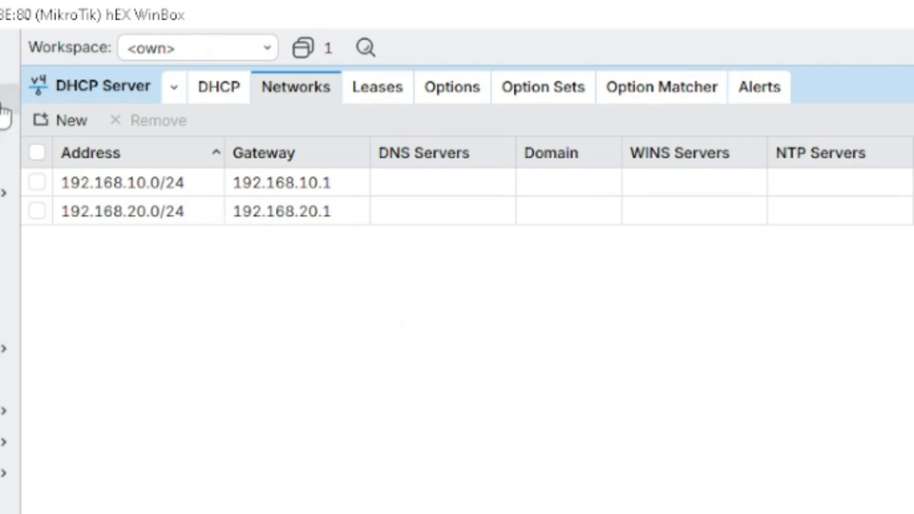
click(409, 211)
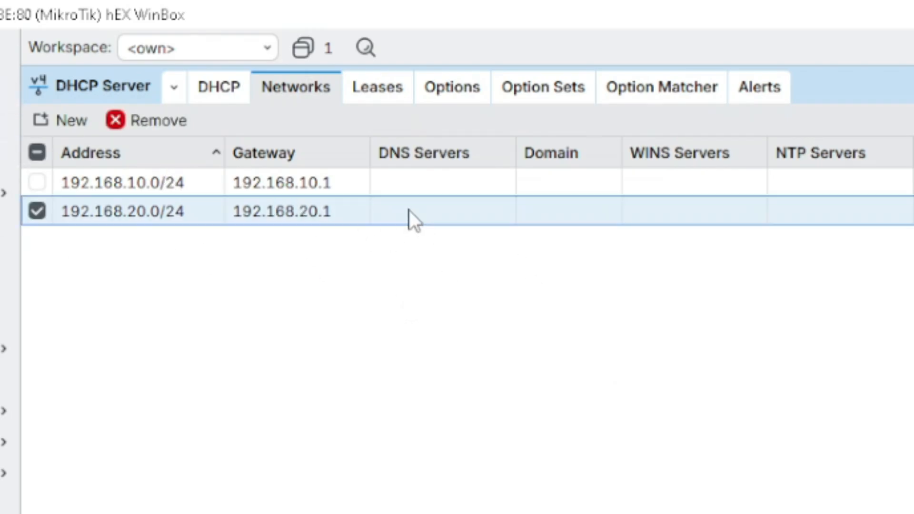
click(399, 170)
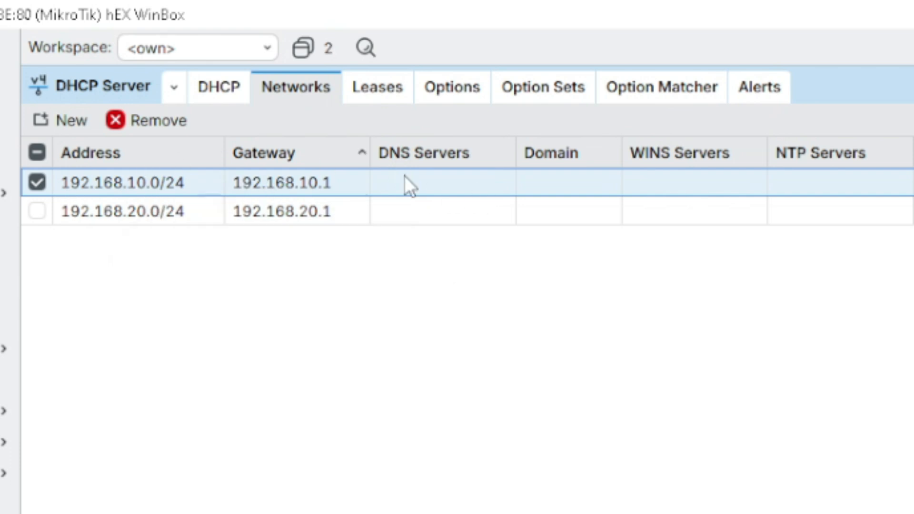
Give the 192.168.10.0/24 DHCP network DNS servers 8.8.8.8 and 1.1.1.1, then apply and save
double_click(404, 177)
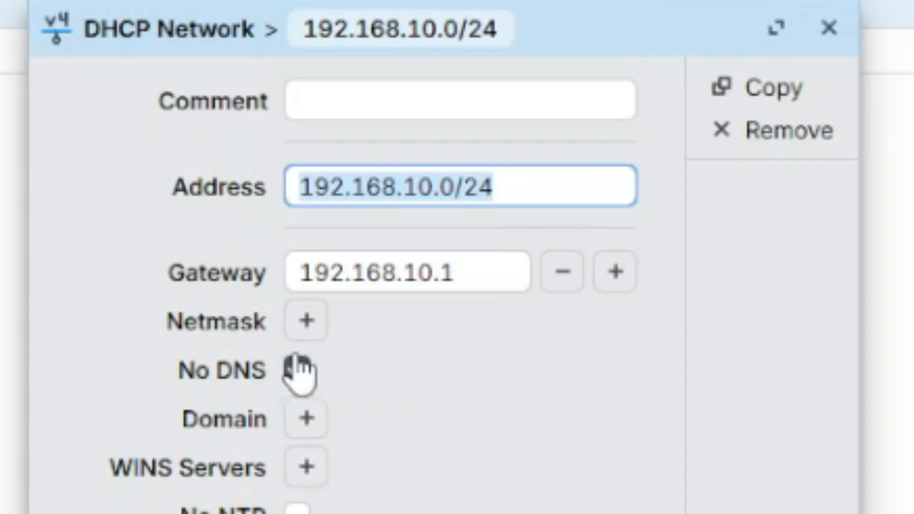
click(296, 371)
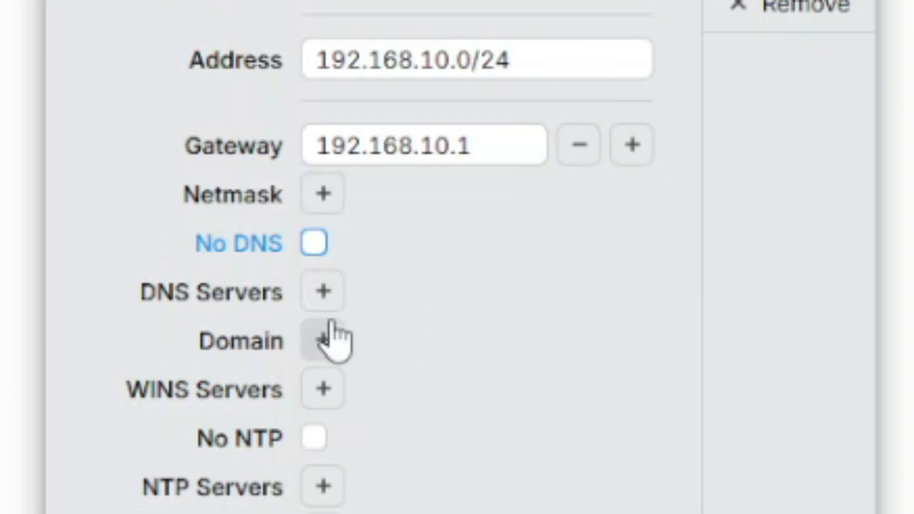
click(324, 291)
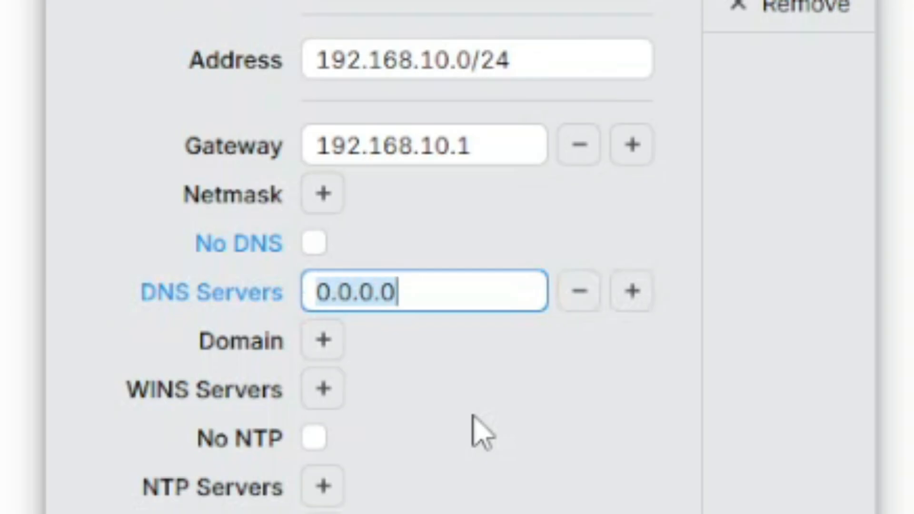
text(8.8.8.)
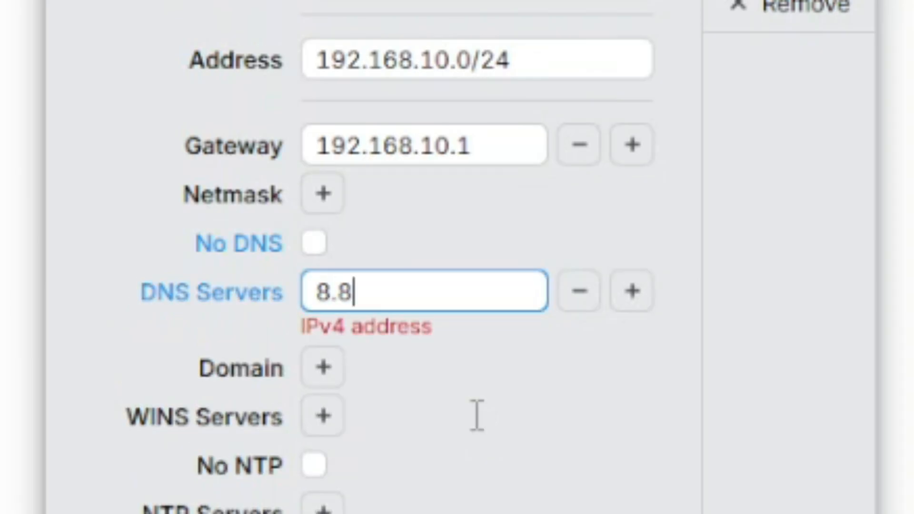
text(8)
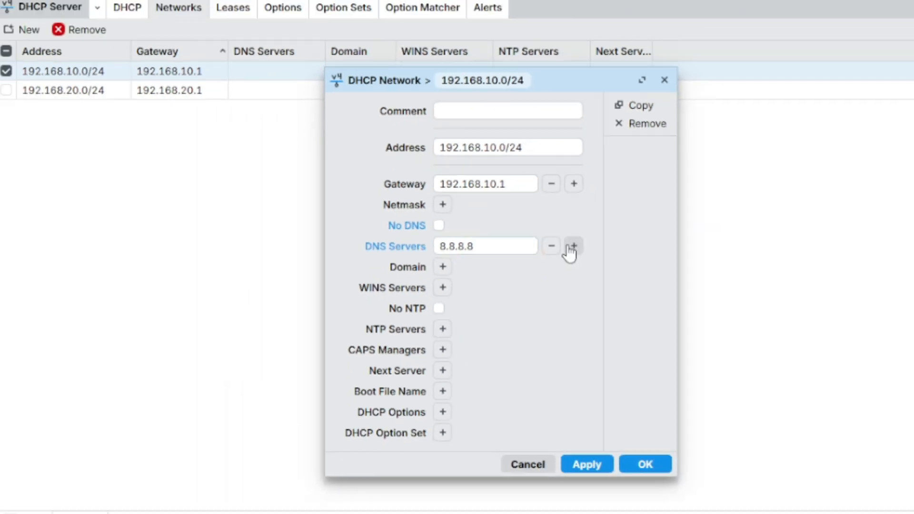
click(571, 249)
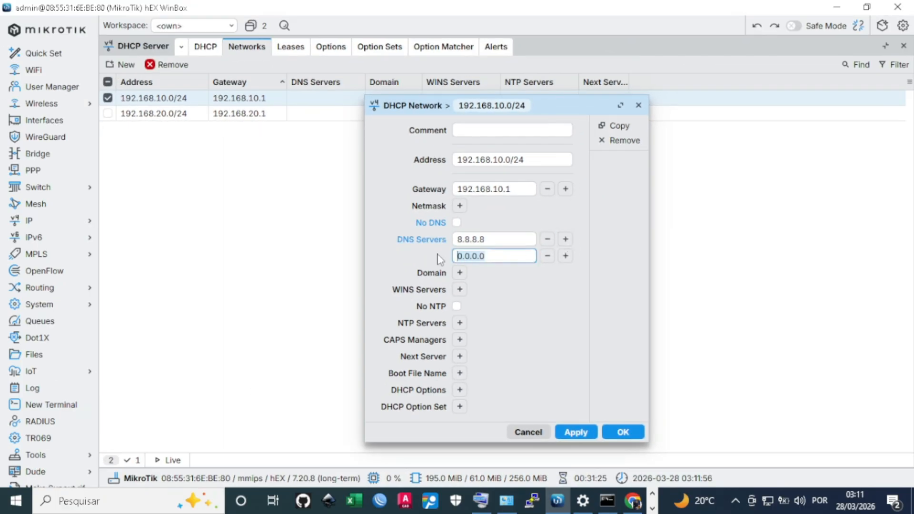
text(1.1.1.1)
click(576, 432)
click(617, 433)
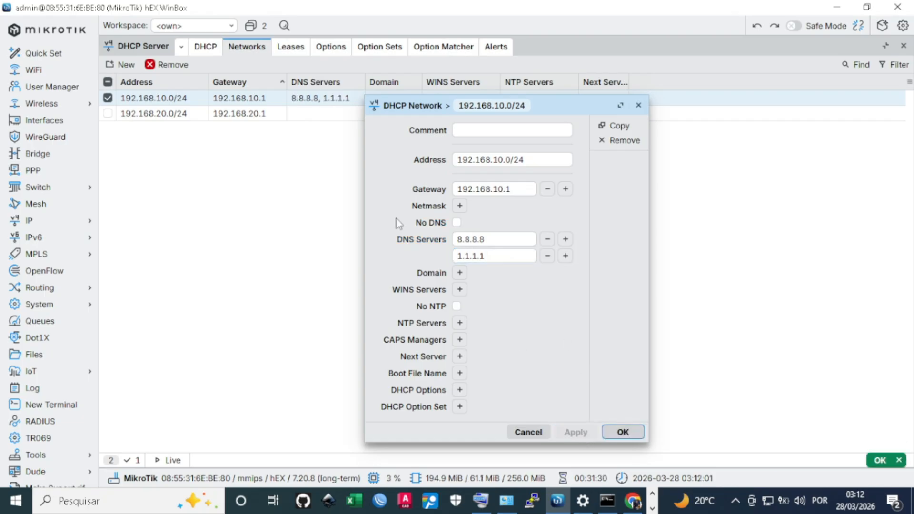
click(622, 432)
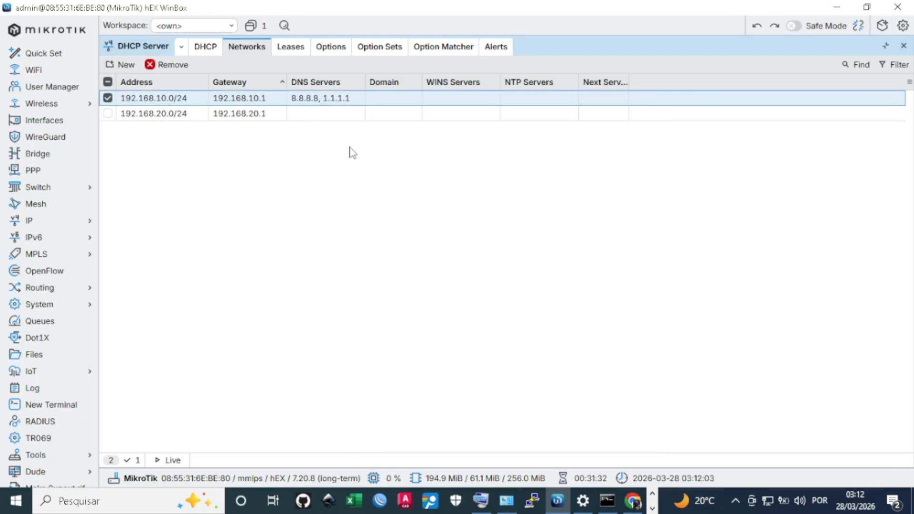
Uncheck No DNS on 192.168.20.0/24 so it serves 192.168.1.1, 8.8.8.8 and 1.1.1.1
double_click(320, 117)
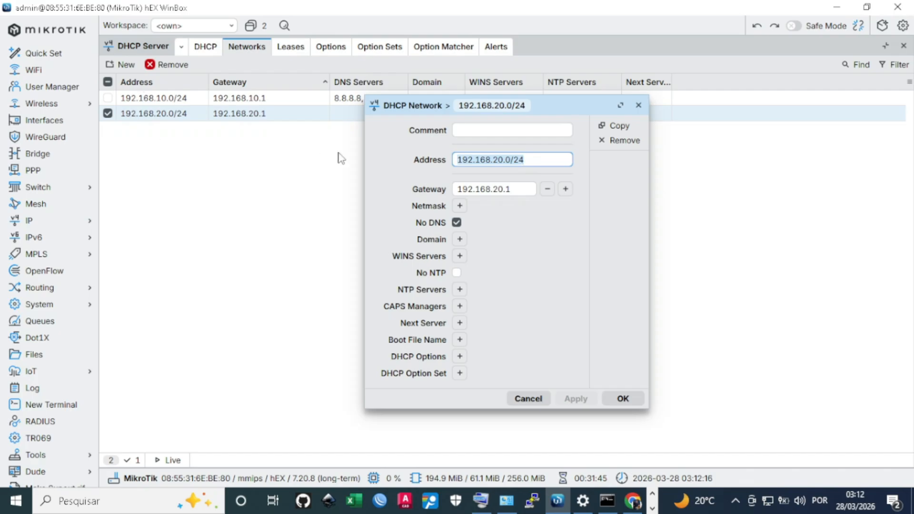
click(456, 223)
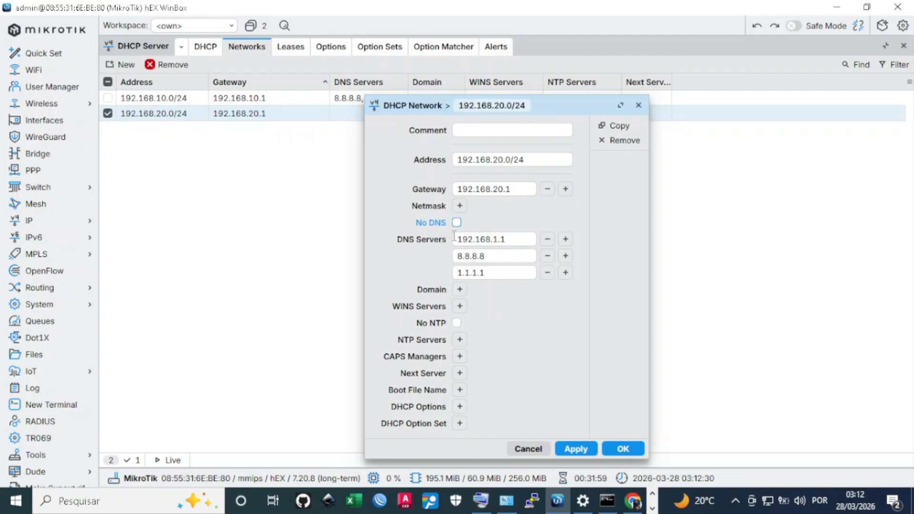
click(584, 452)
click(615, 447)
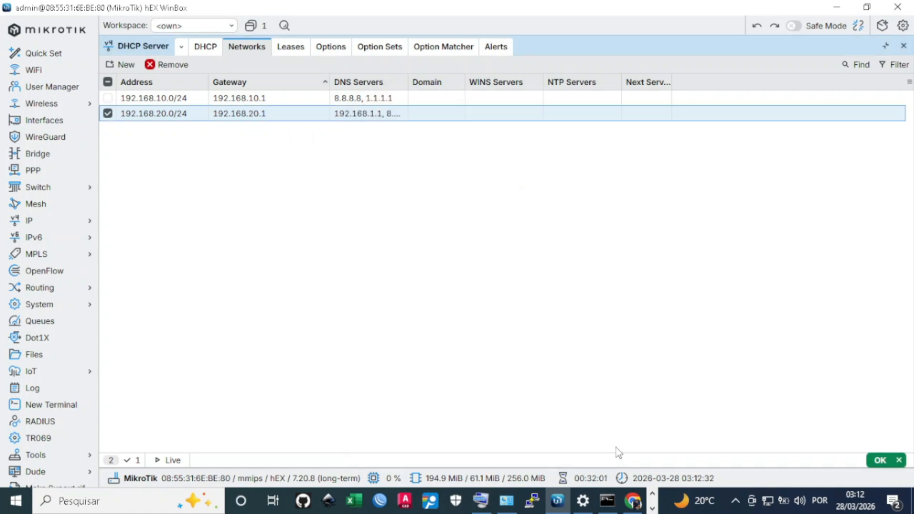
Run ipconfig /release in Command Prompt to drop the PC's current IP lease
click(608, 501)
click(482, 392)
key(Up)
key(BackSpace)
key(BackSpace)
key(BackSpace)
key(BackSpace)
key(BackSpace)
key(BackSpace)
key(BackSpace)
key(BackSpace)
text(release)
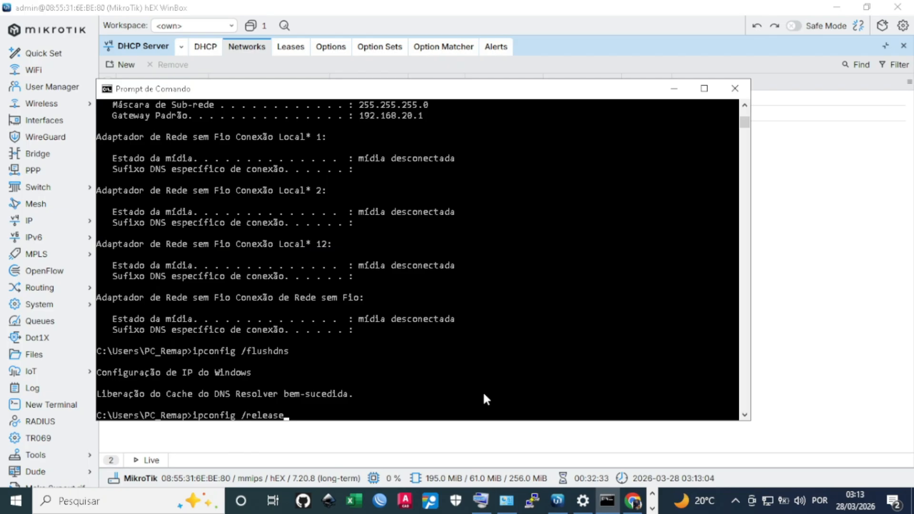
key(Down)
key(Down)
key(Up)
key(Up)
key(Up)
key(Up)
key(Up)
key(Down)
key(Up)
key(Down)
key(Up)
key(Down)
key(Up)
key(Up)
key(Return)
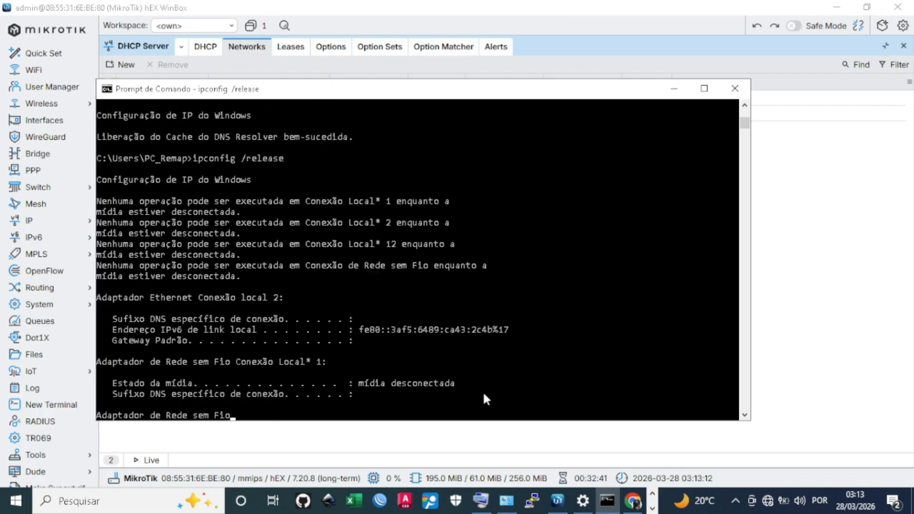
Run ipconfig /renew to get a fresh lease from the router's DHCP
key(Up)
key(Down)
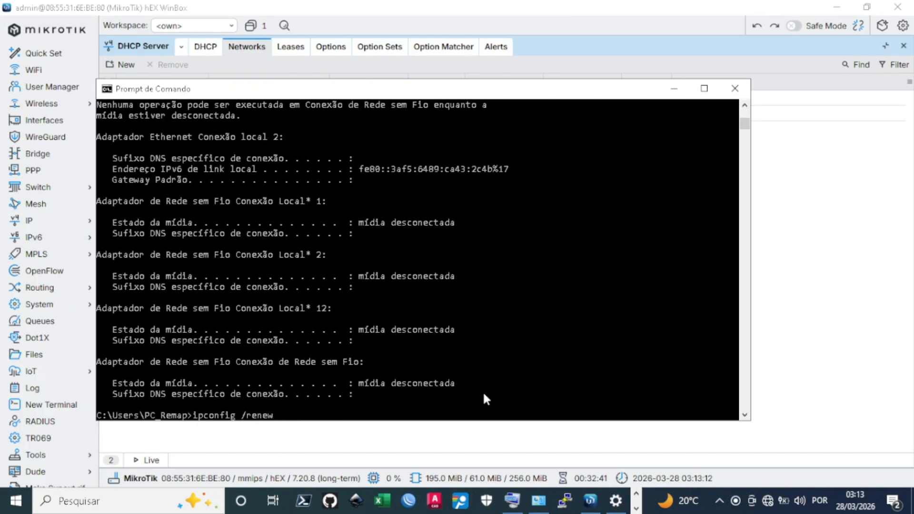
key(Return)
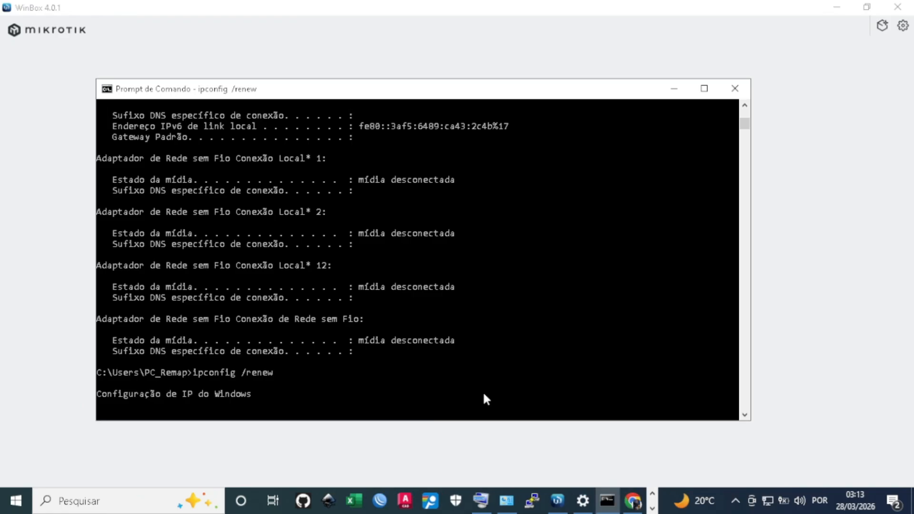
Reload YouTube in Chrome; the home feed now loads, confirming internet access
click(635, 500)
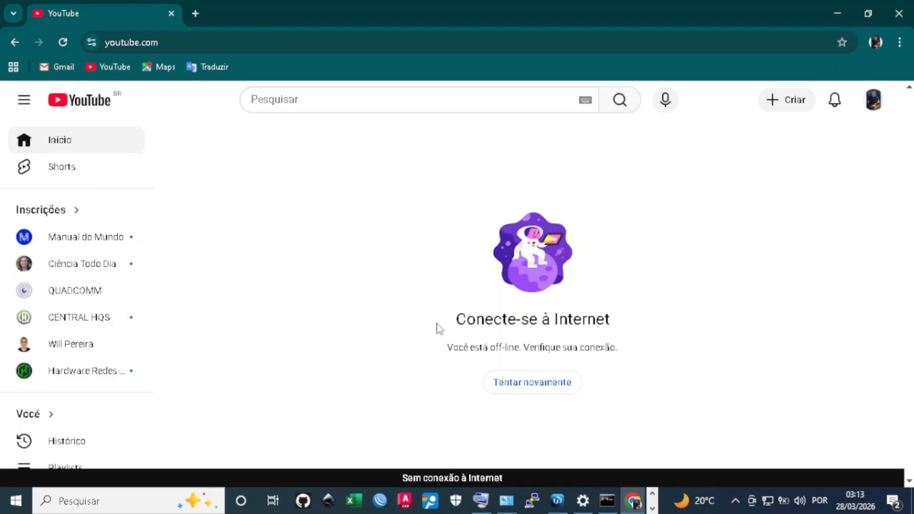
click(62, 41)
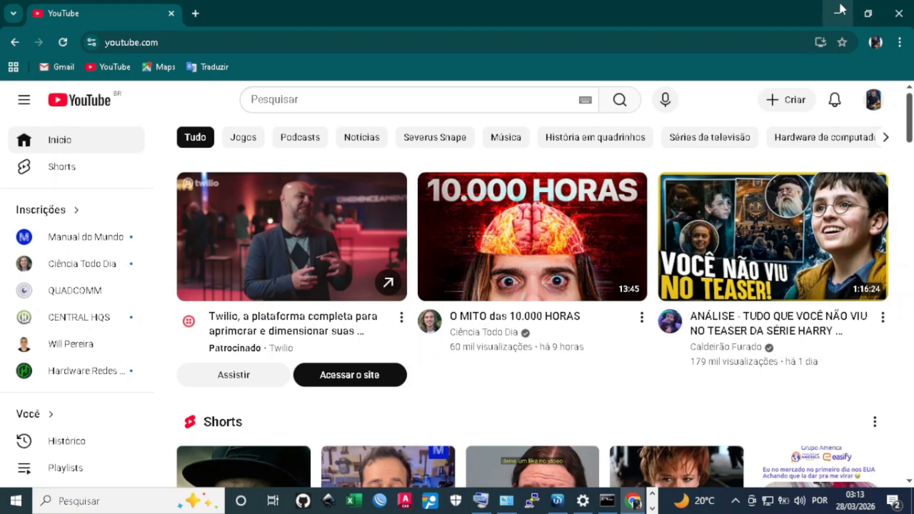
Bring WinBox back to the DHCP server list and close the accidentally launched WinBox v3.43 window
click(557, 500)
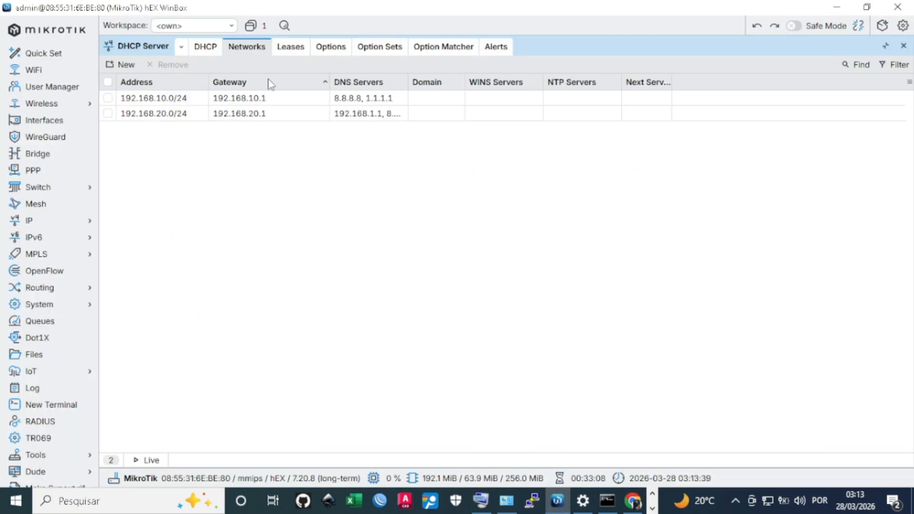
click(204, 50)
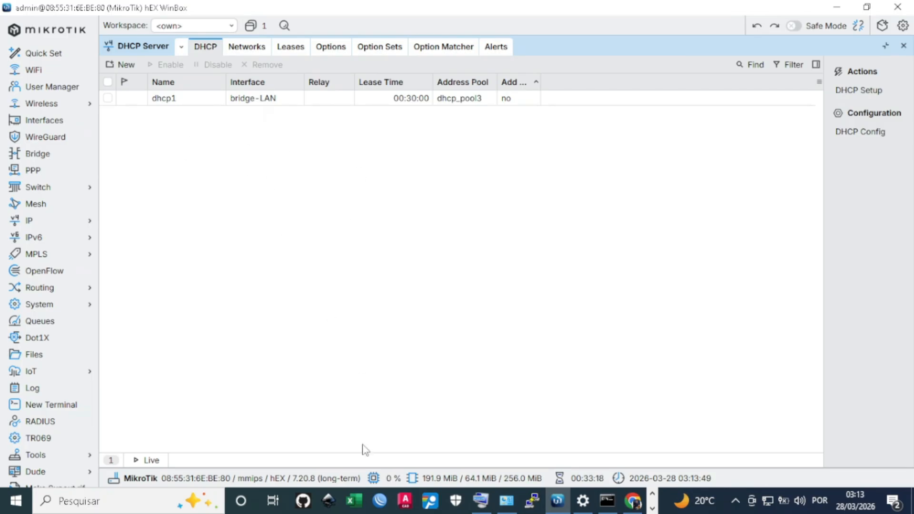
click(380, 501)
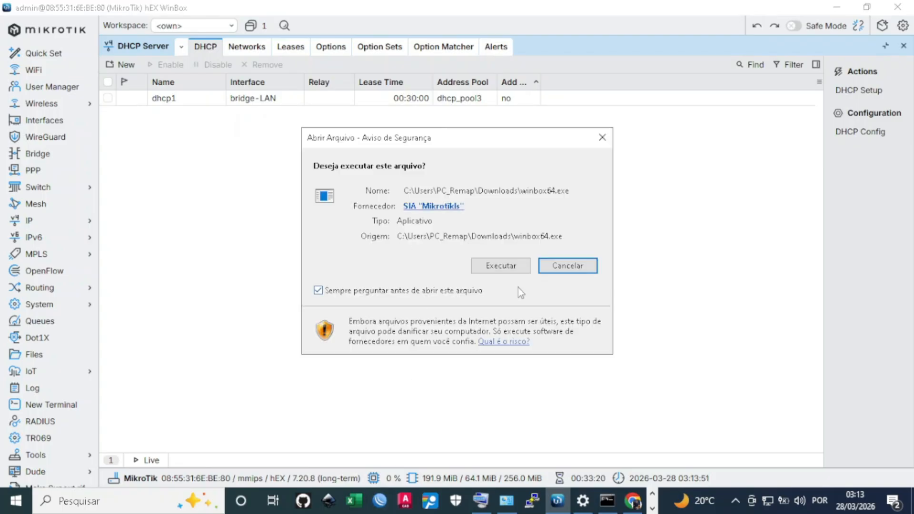
click(505, 268)
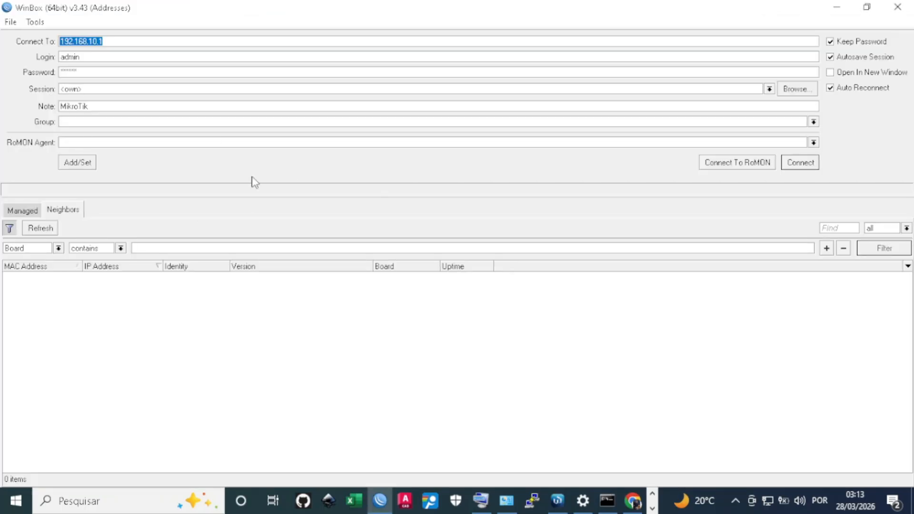
click(886, 5)
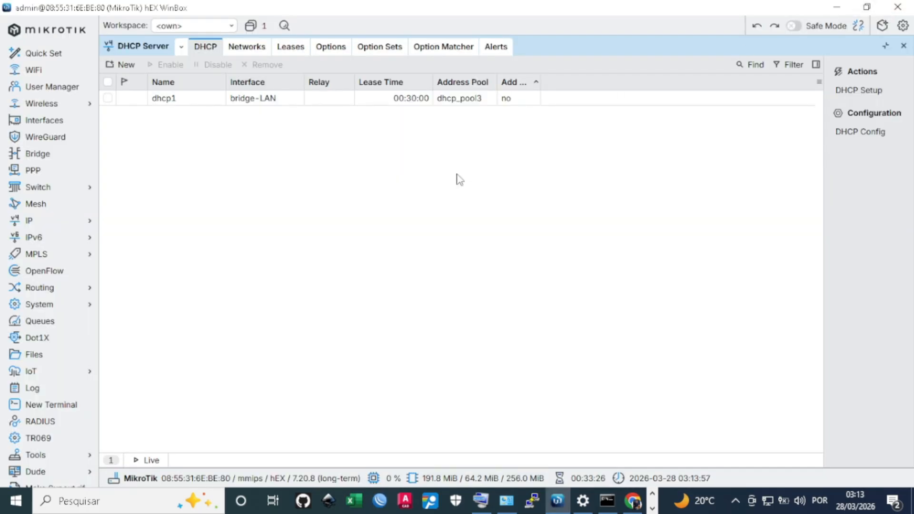
Open the dhcp1 server's settings for review, then close them
click(194, 103)
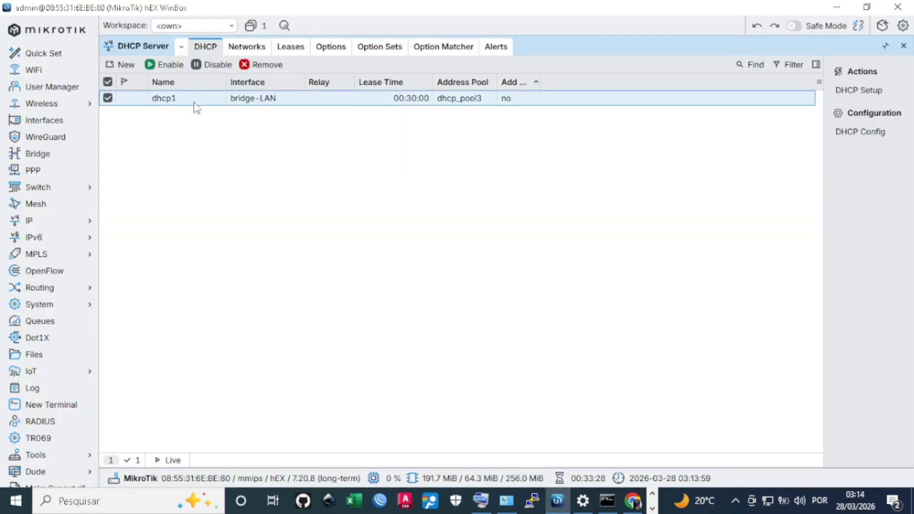
double_click(195, 105)
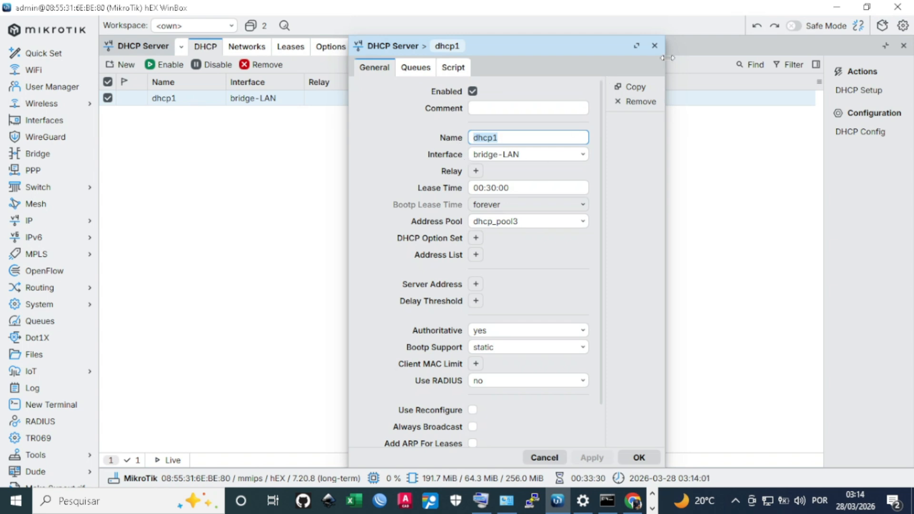
click(654, 45)
Open and dismiss the DHCP Setup wizard, then show the DHCP networks list
click(844, 91)
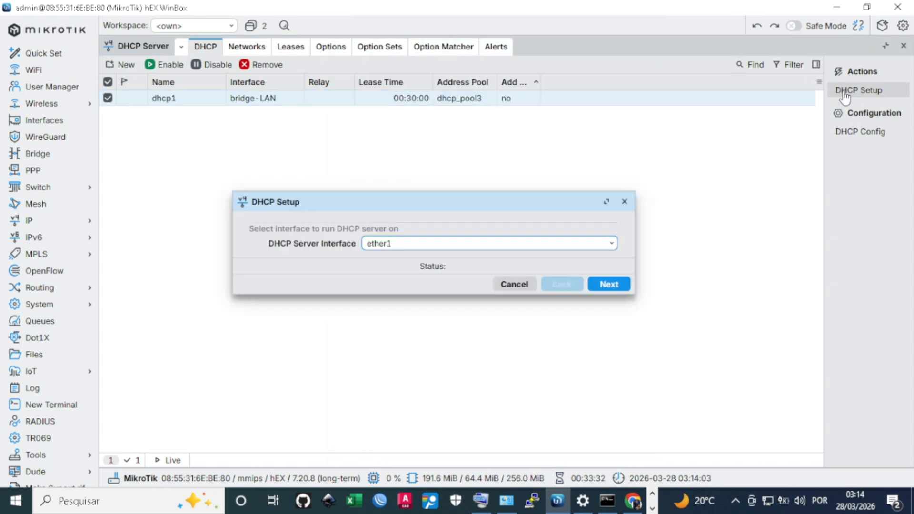
click(624, 202)
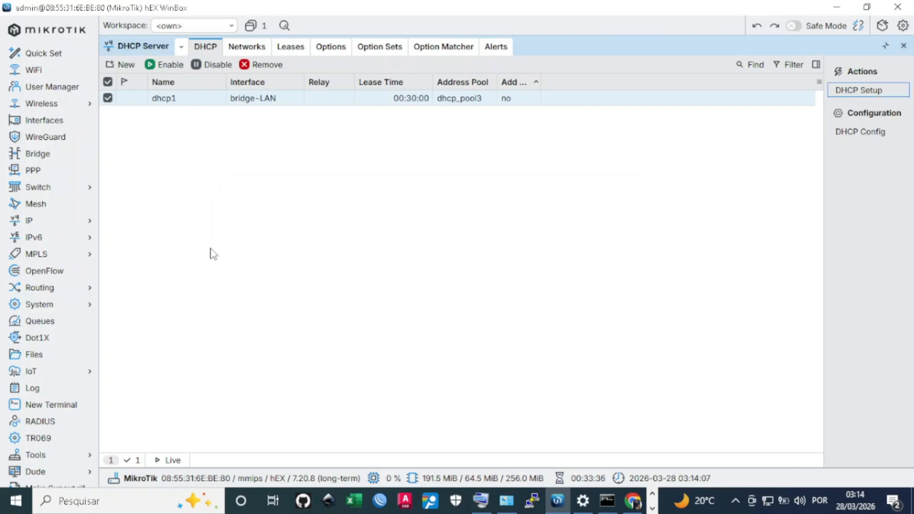
click(246, 46)
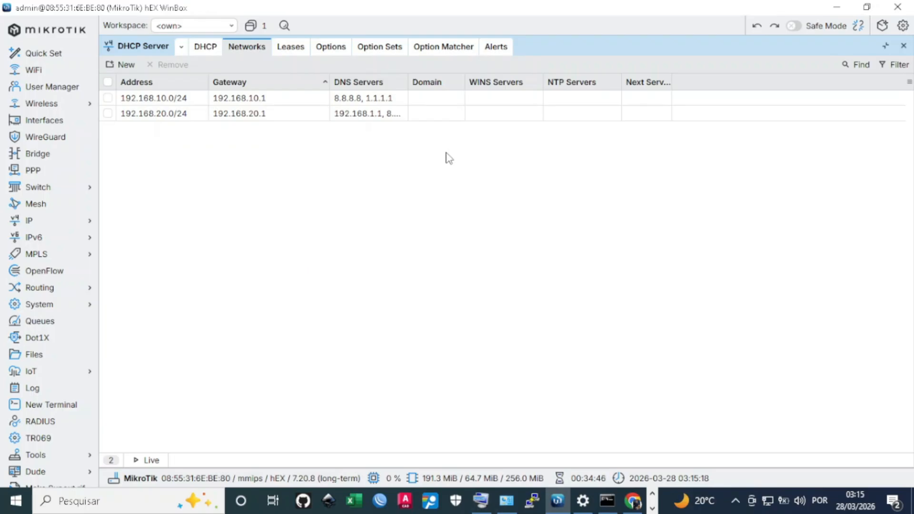
Widen the DNS Servers column to read the full lists for 192.168.10.0/24 and 192.168.20.0/24
drag(408, 82, 474, 83)
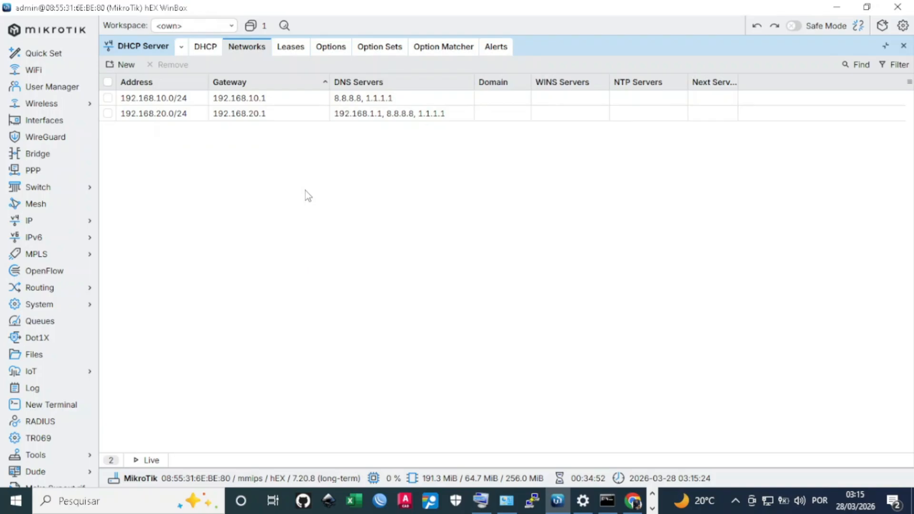